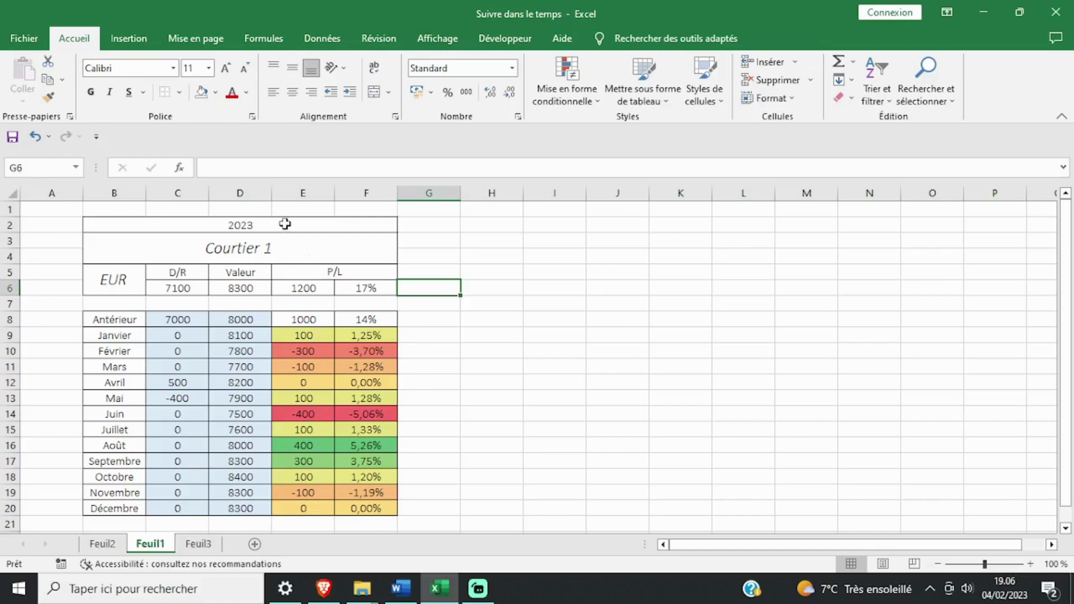
# Step: Examine the 2023 Courtier 1 tracking table, its broker title, the blue input columns and the D/R total formula
pyautogui.moveTo(284, 222); pyautogui.dragTo(275, 407)
pyautogui.click(467, 318)
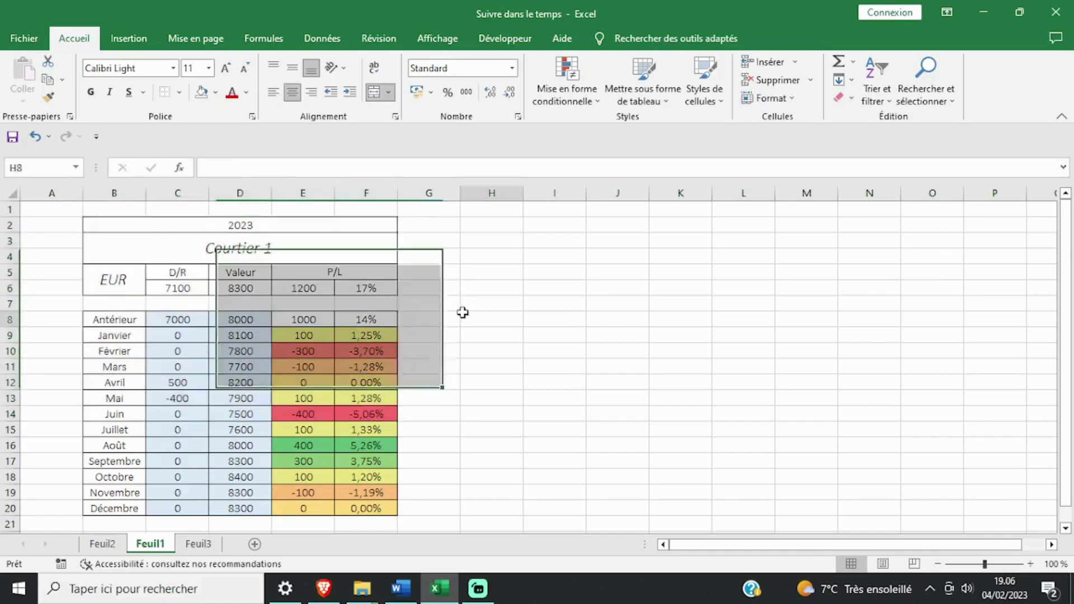
pyautogui.click(175, 251)
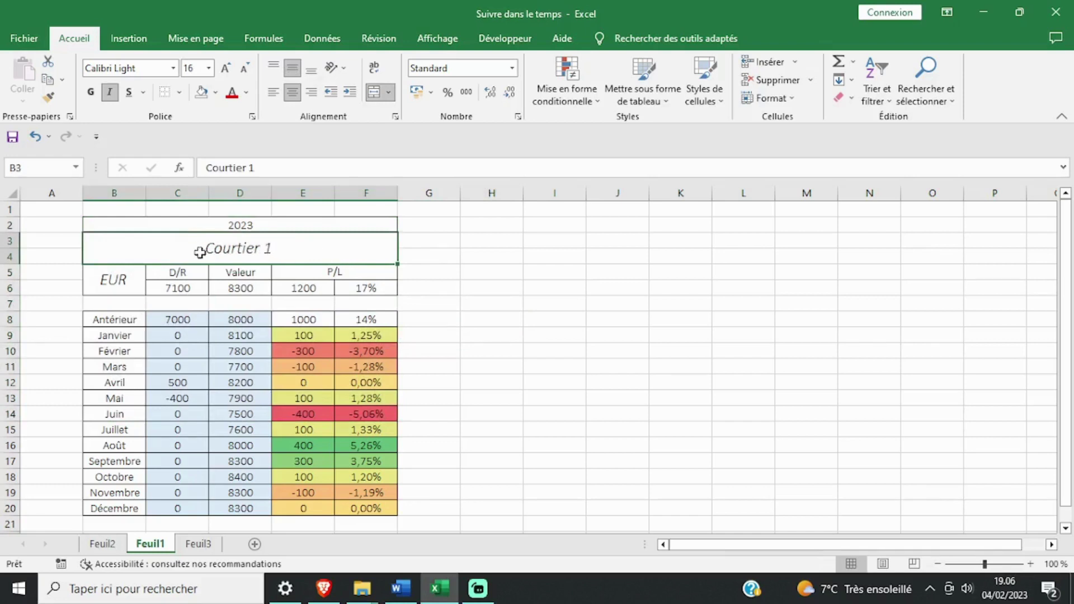
pyautogui.click(174, 286)
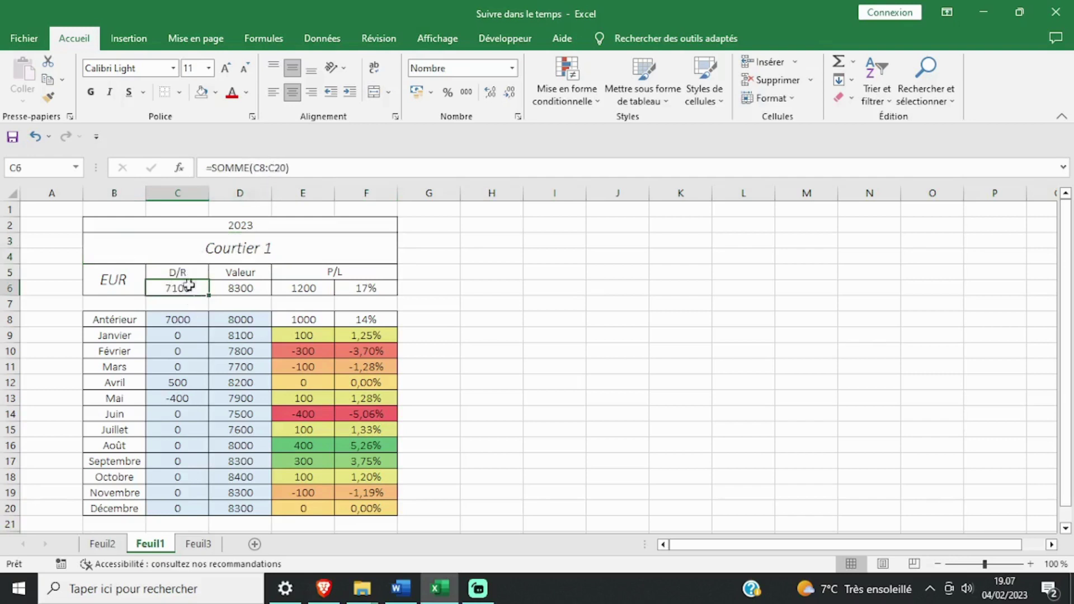
pyautogui.moveTo(184, 318); pyautogui.dragTo(235, 506)
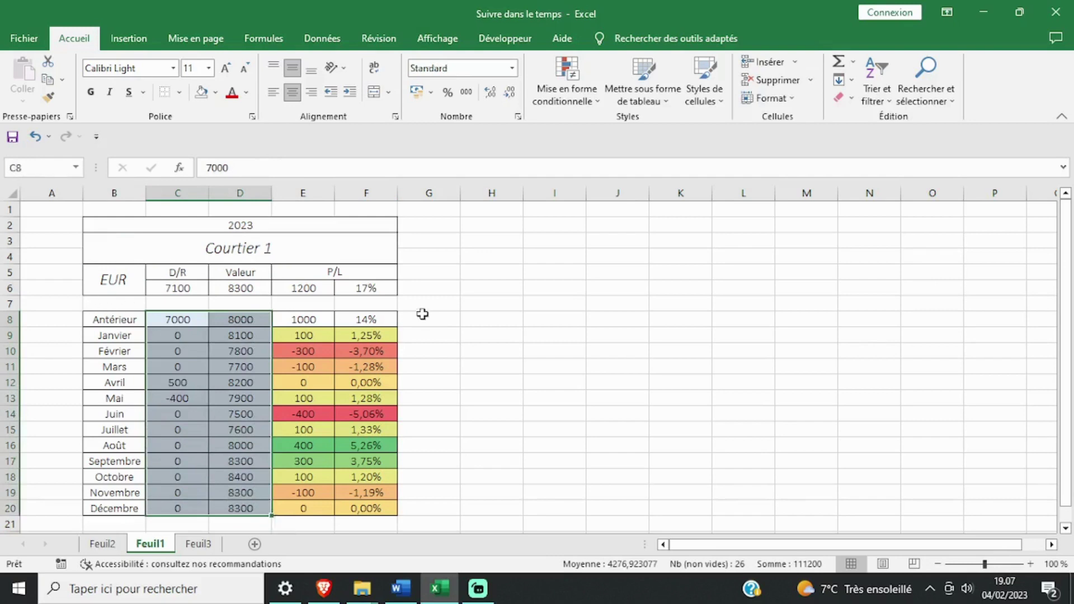
pyautogui.click(211, 288)
pyautogui.click(184, 285)
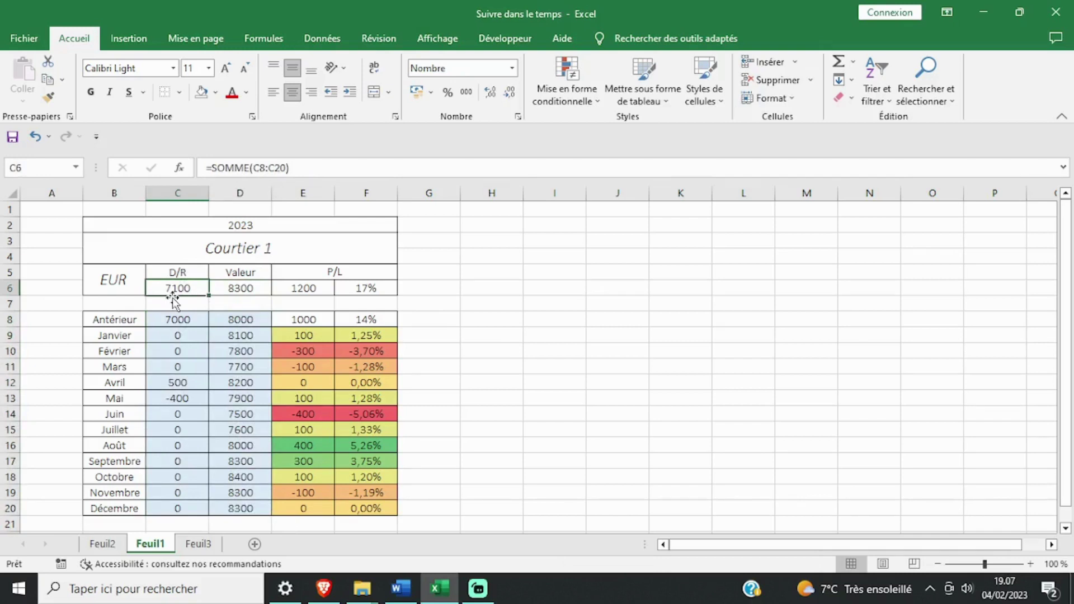
pyautogui.click(184, 273)
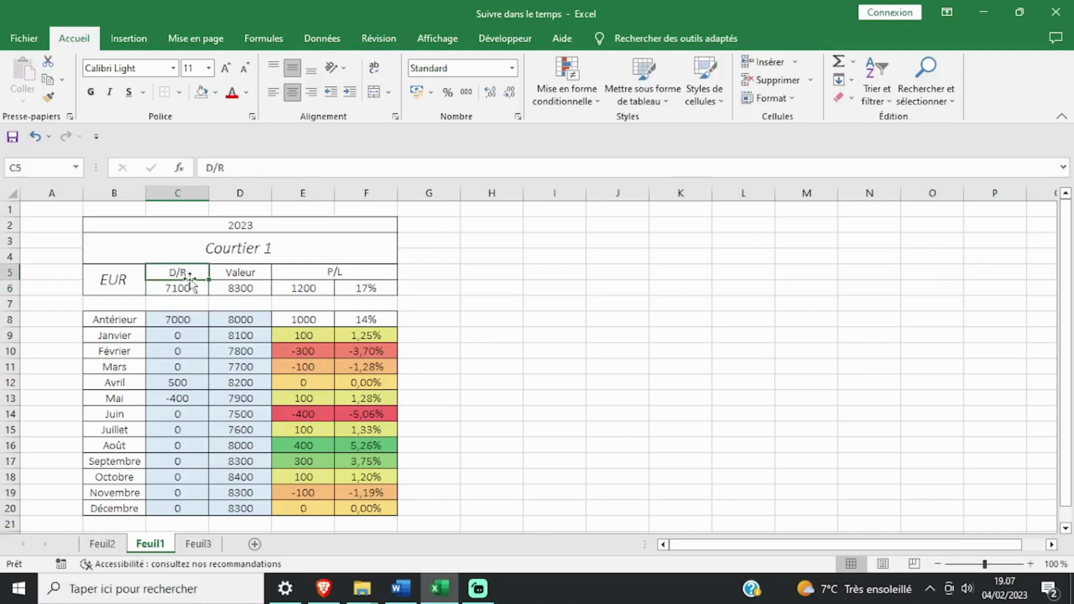
# Step: Inspect the Valeur and P/L summary formulas in row 6, the EUR currency cell and the figures of the detail table
pyautogui.click(239, 289)
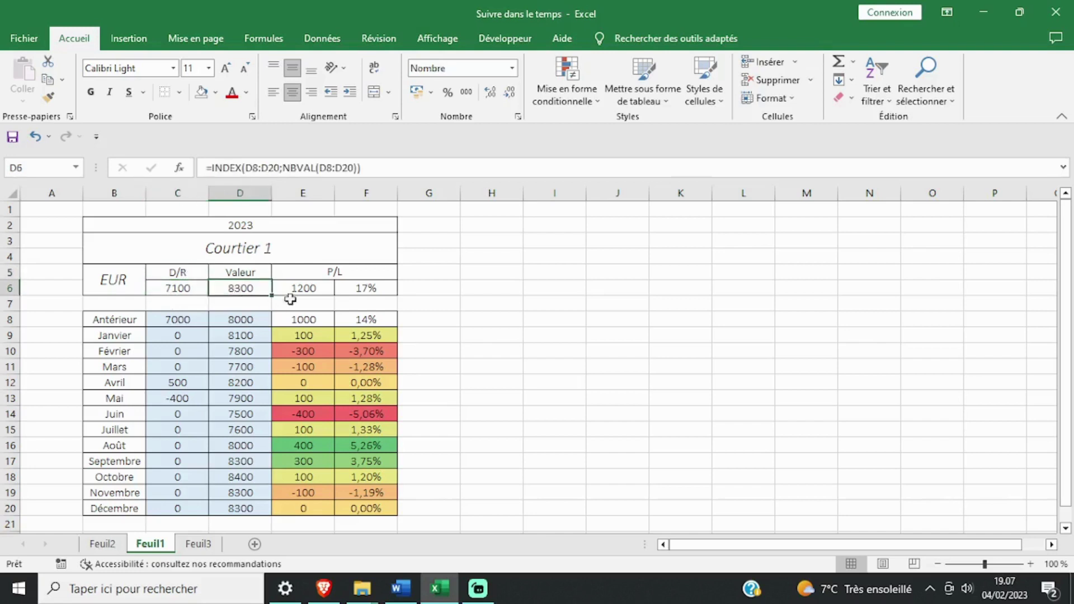
pyautogui.click(314, 288)
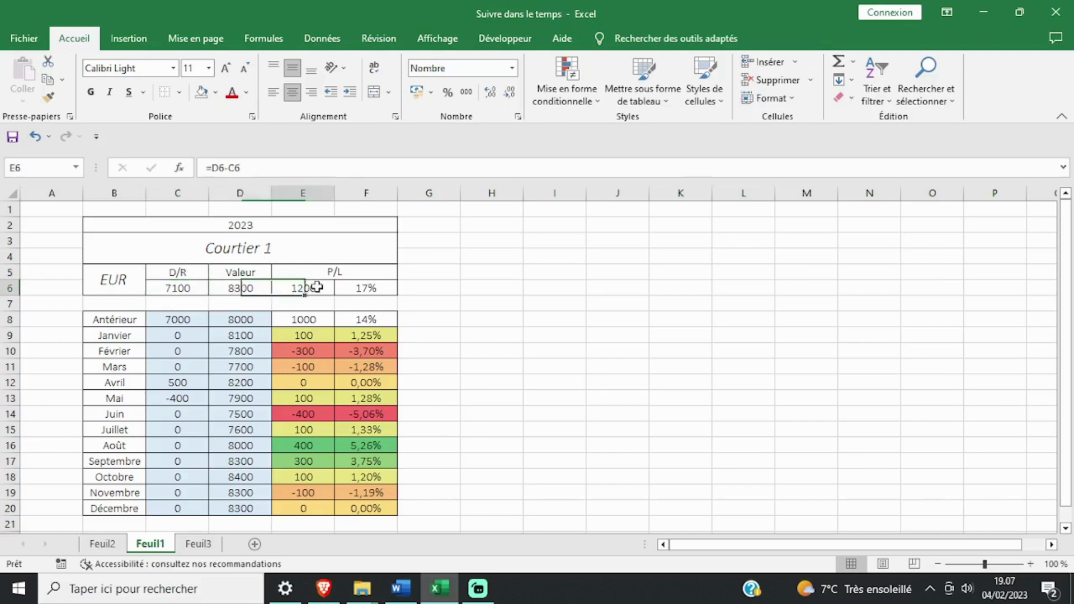
pyautogui.click(245, 288)
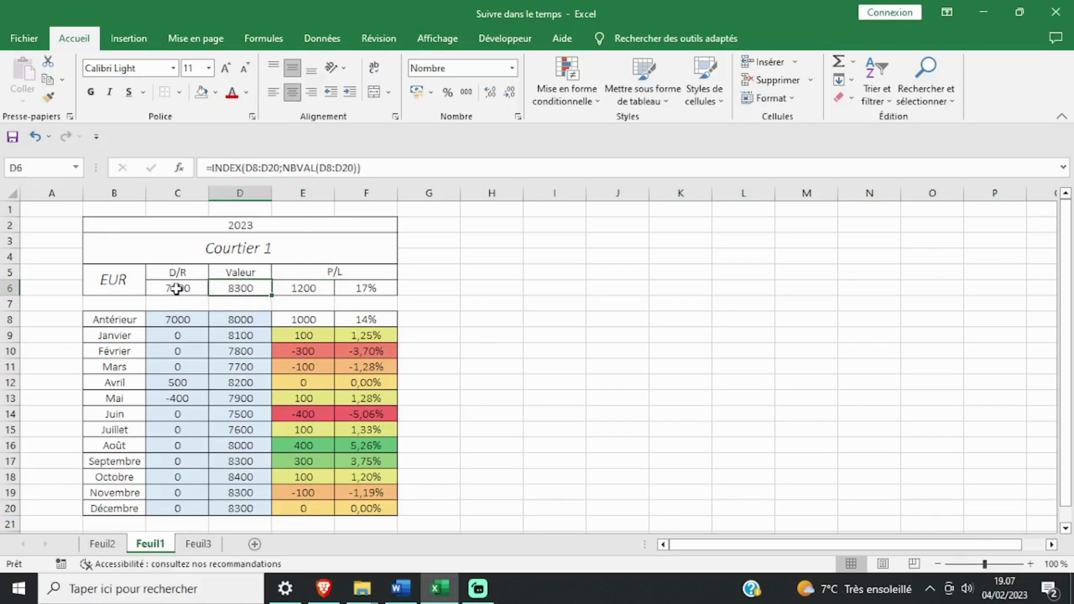
pyautogui.click(178, 289)
pyautogui.click(305, 288)
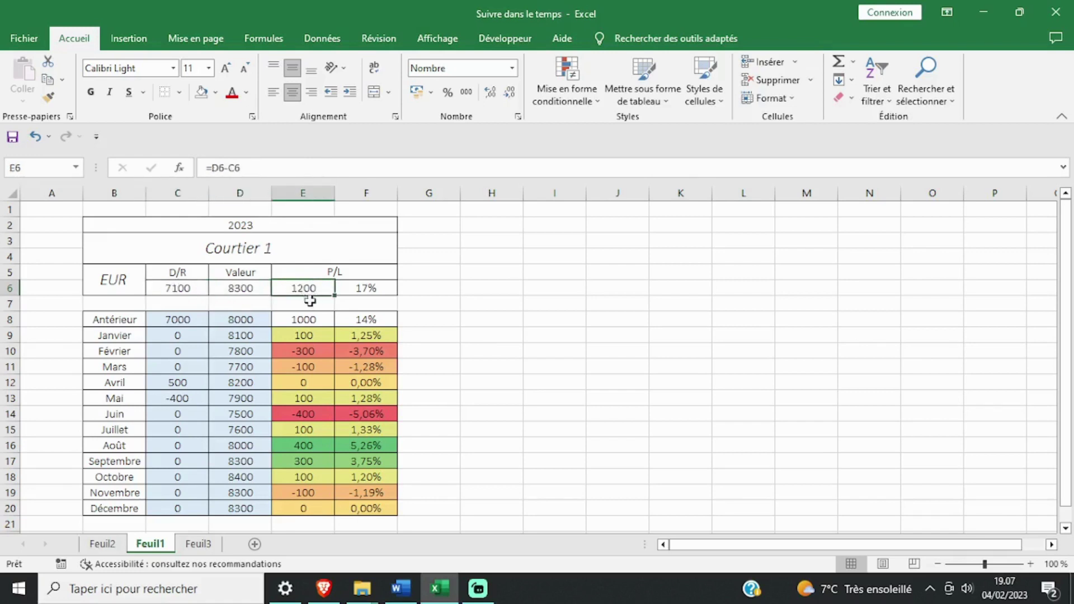
pyautogui.click(365, 286)
pyautogui.click(311, 288)
pyautogui.click(128, 286)
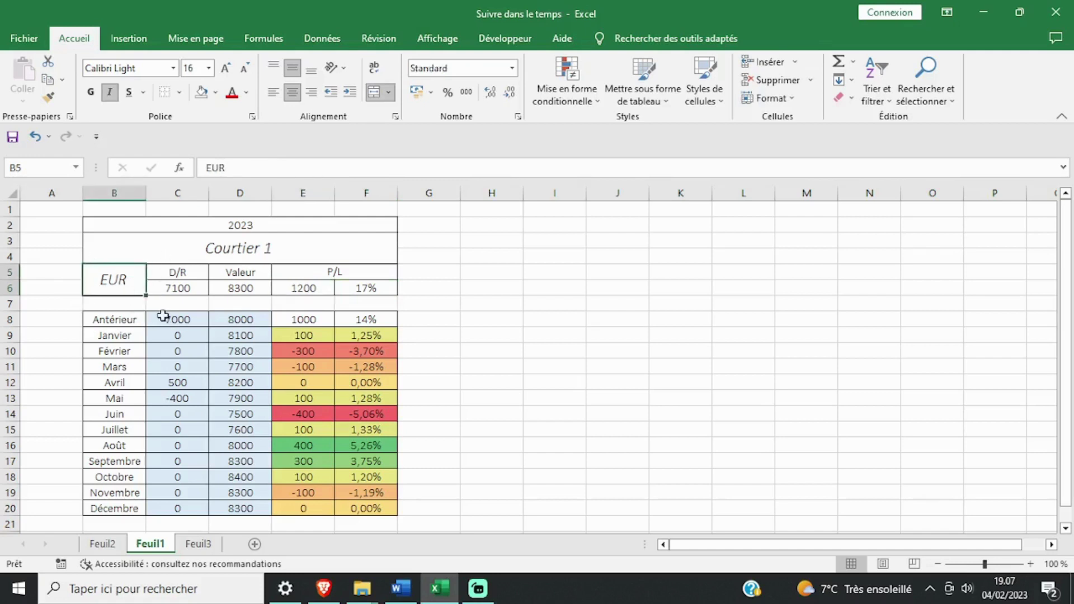
pyautogui.moveTo(163, 316); pyautogui.dragTo(303, 507)
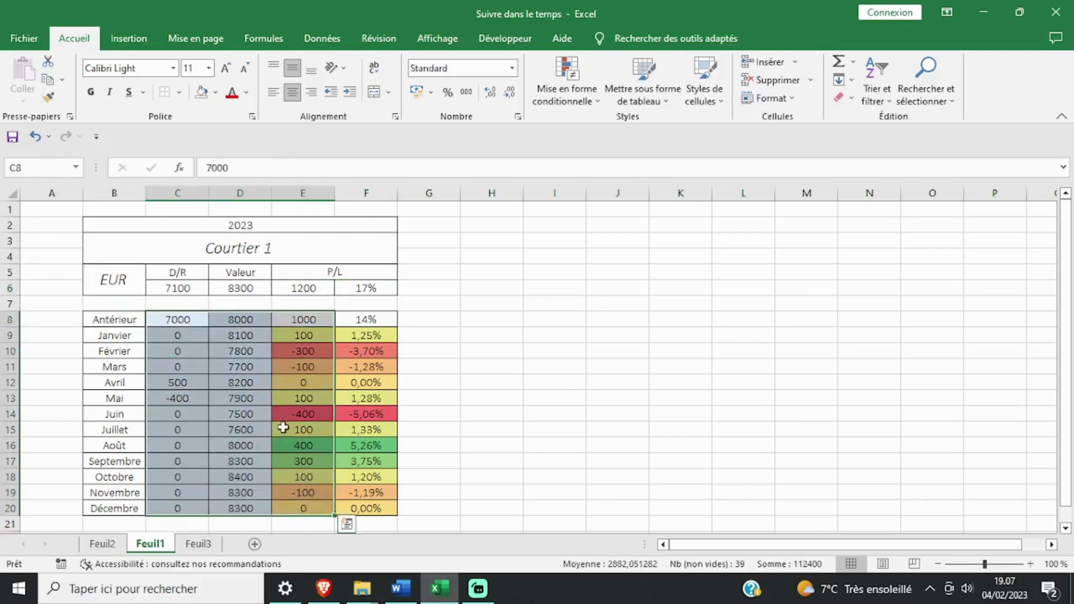
pyautogui.click(269, 383)
pyautogui.click(124, 277)
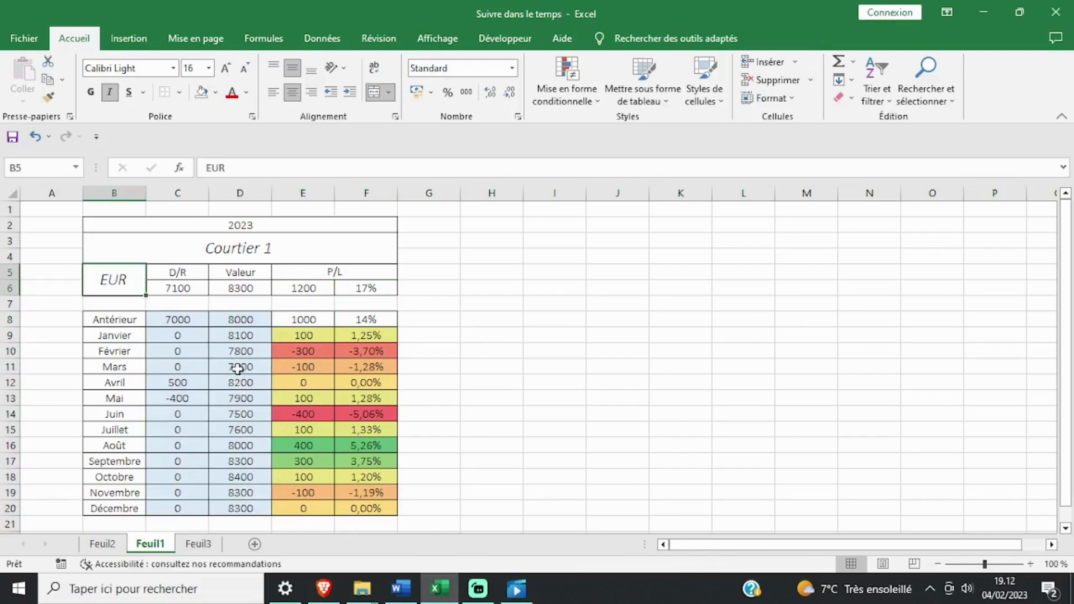
# Step: Review the monthly rows from Janvier to Décembre, the year, the summary row and the Antérieur D/R and Valeur entries
pyautogui.moveTo(110, 335); pyautogui.dragTo(238, 508)
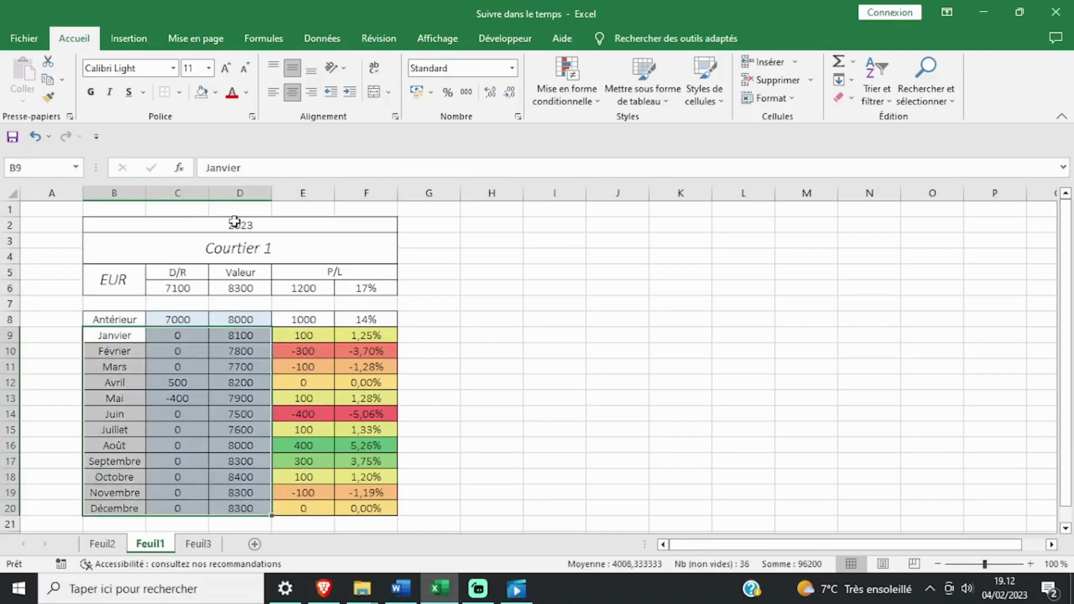
pyautogui.click(234, 222)
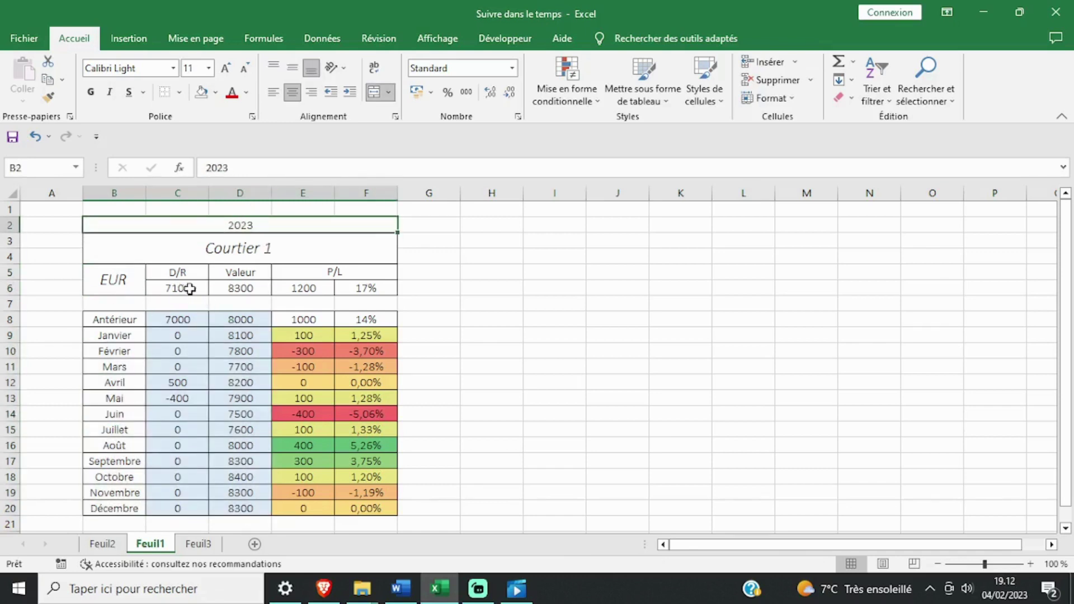
pyautogui.moveTo(189, 288); pyautogui.dragTo(371, 286)
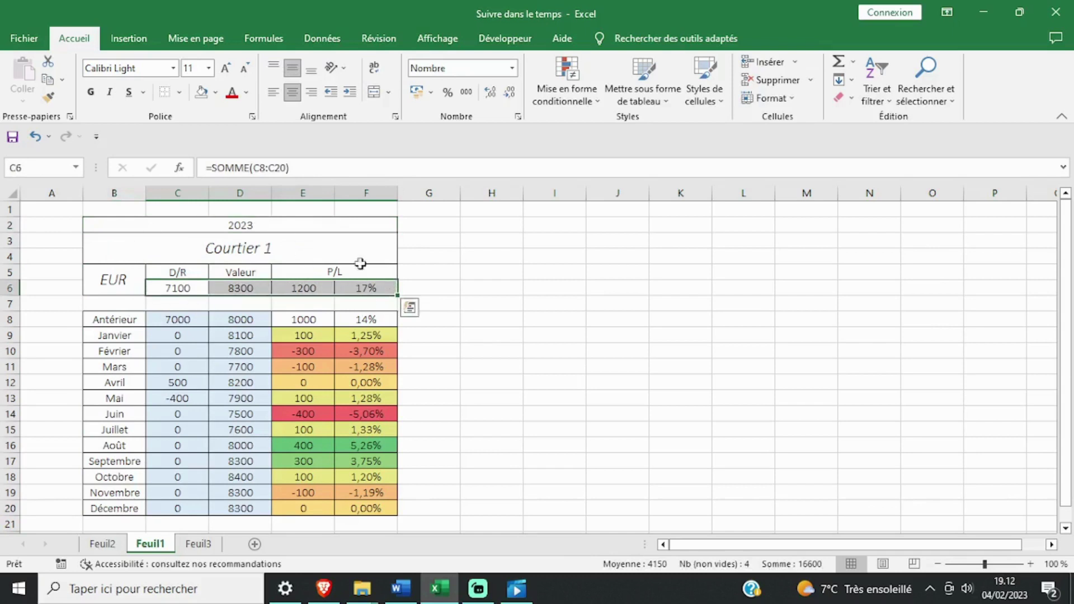
pyautogui.moveTo(128, 336); pyautogui.dragTo(378, 506)
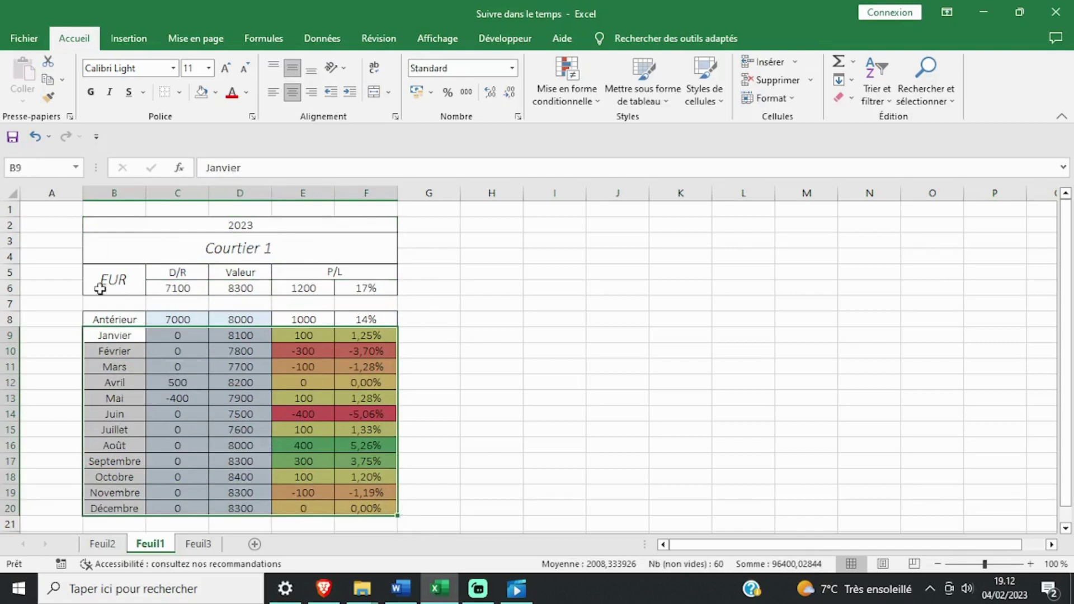
pyautogui.moveTo(100, 319); pyautogui.dragTo(372, 320)
pyautogui.click(184, 318)
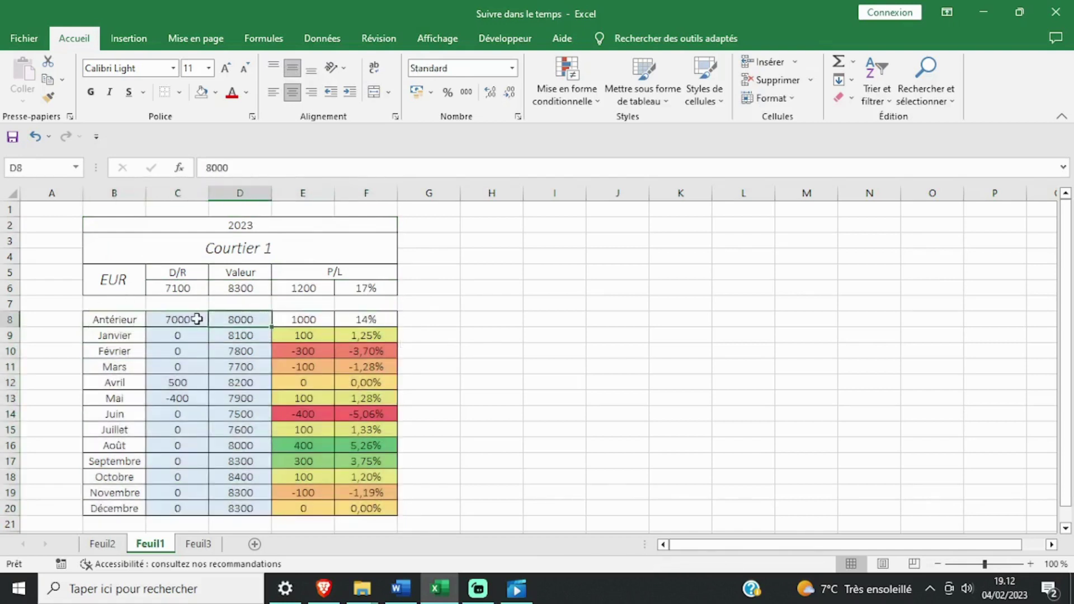
pyautogui.click(241, 321)
pyautogui.click(186, 320)
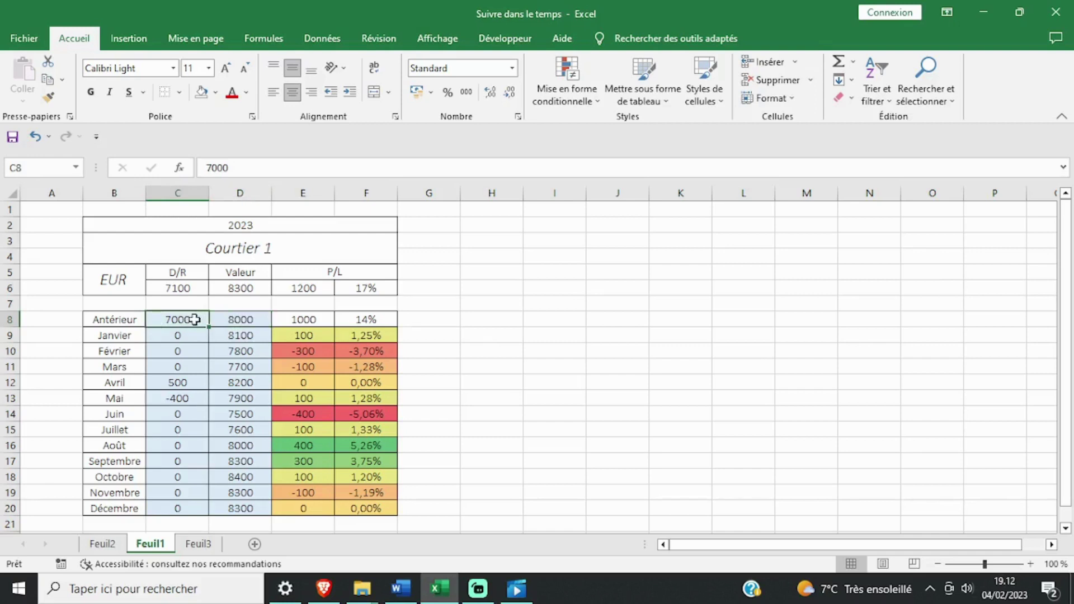
# Step: Check the year-end Valeur in Décembre, the D/R total, and the Avril, Mai and Antérieur D/R entries for 2023
pyautogui.click(247, 225)
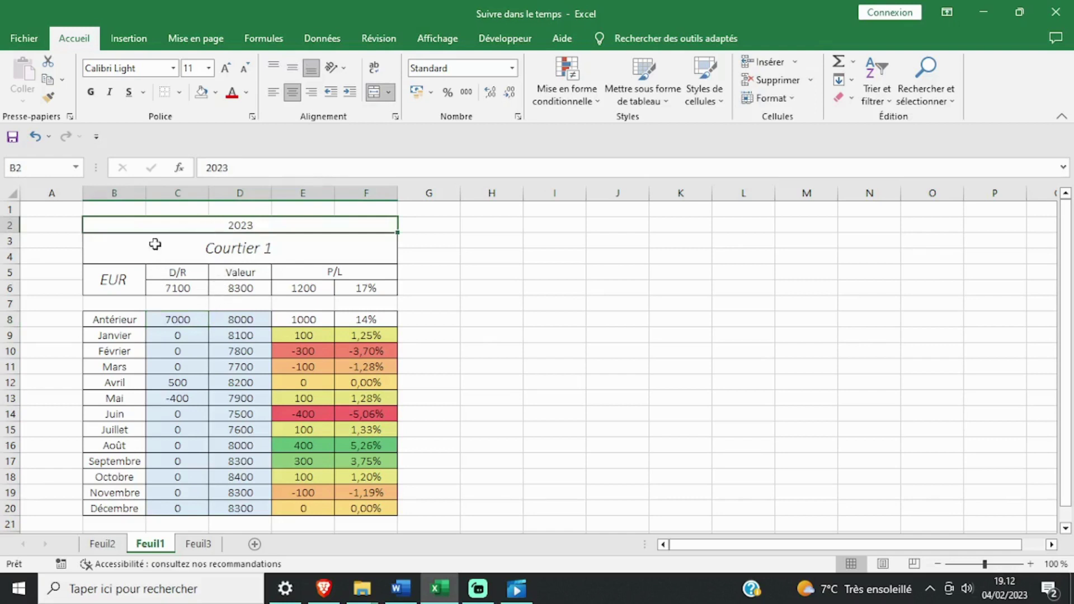
pyautogui.moveTo(155, 244); pyautogui.dragTo(220, 477)
pyautogui.click(198, 386)
pyautogui.click(139, 323)
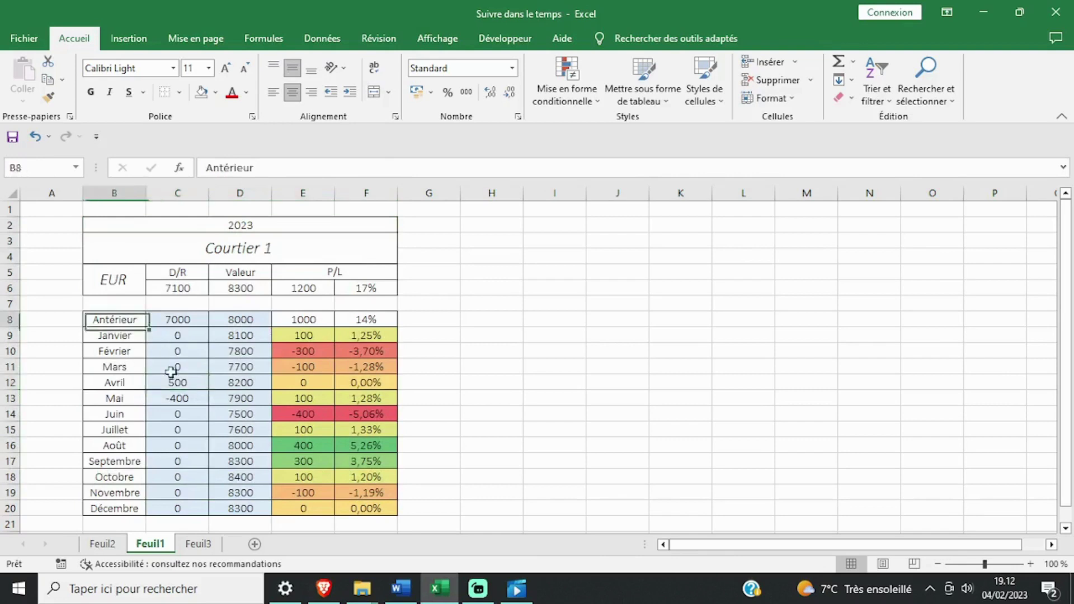
pyautogui.moveTo(170, 372); pyautogui.dragTo(363, 503)
pyautogui.click(467, 413)
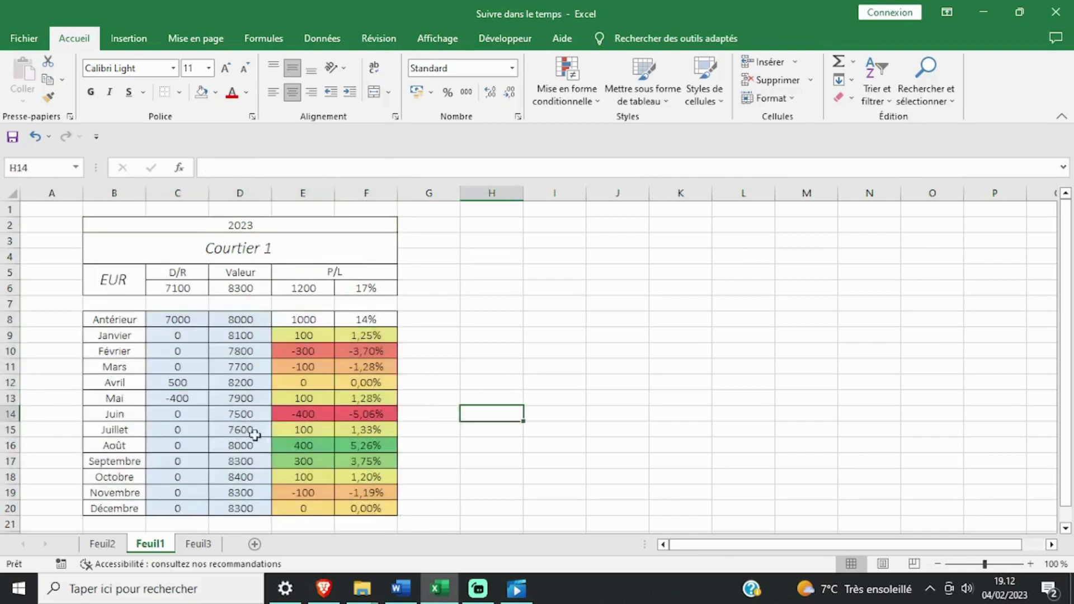
pyautogui.click(239, 506)
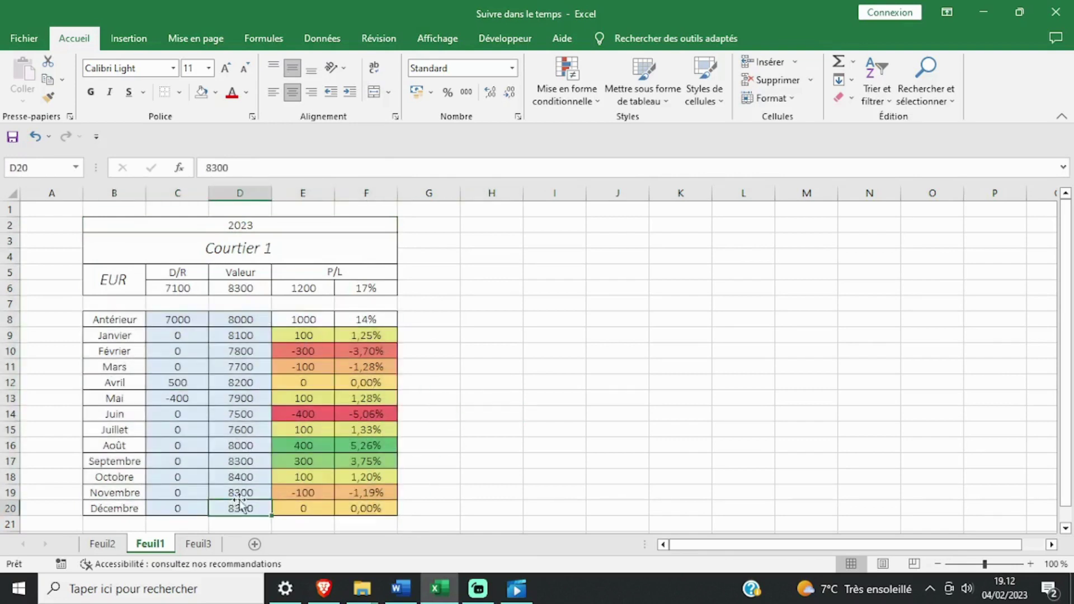
pyautogui.click(163, 288)
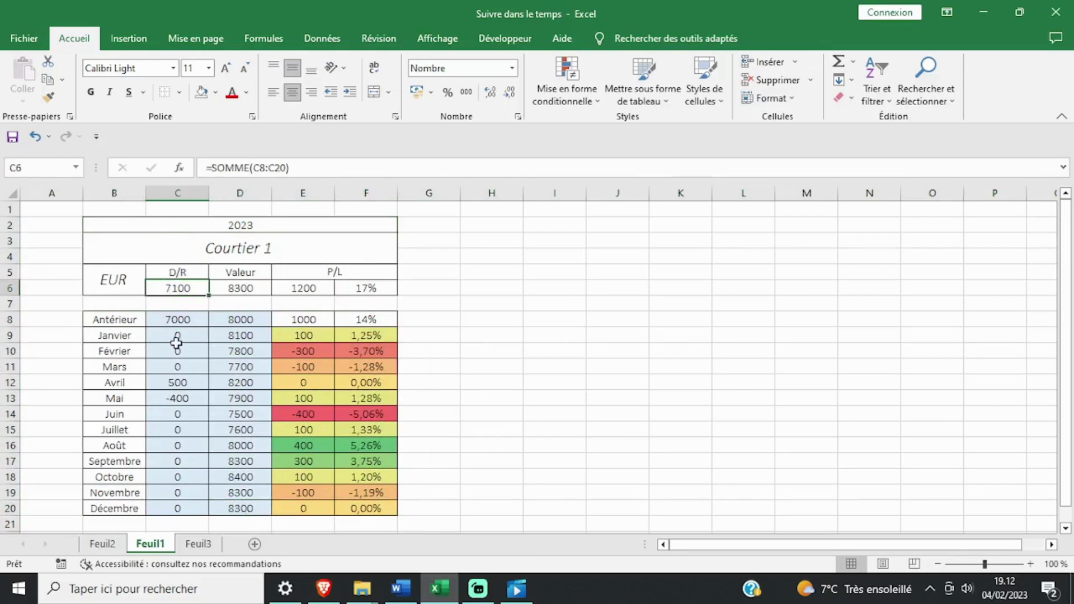
pyautogui.moveTo(168, 382); pyautogui.dragTo(170, 399)
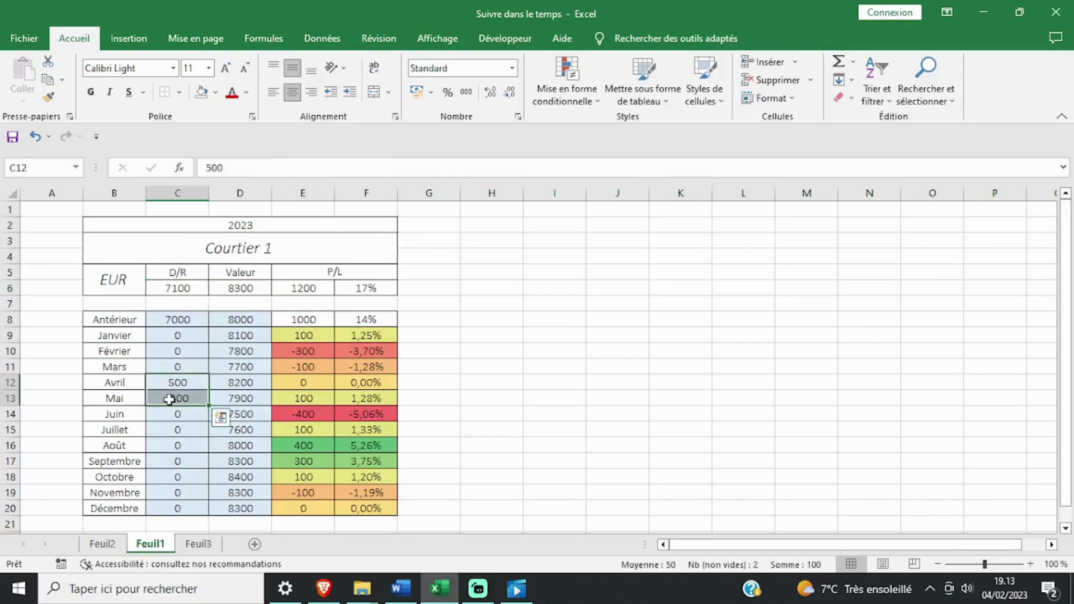
pyautogui.click(163, 382)
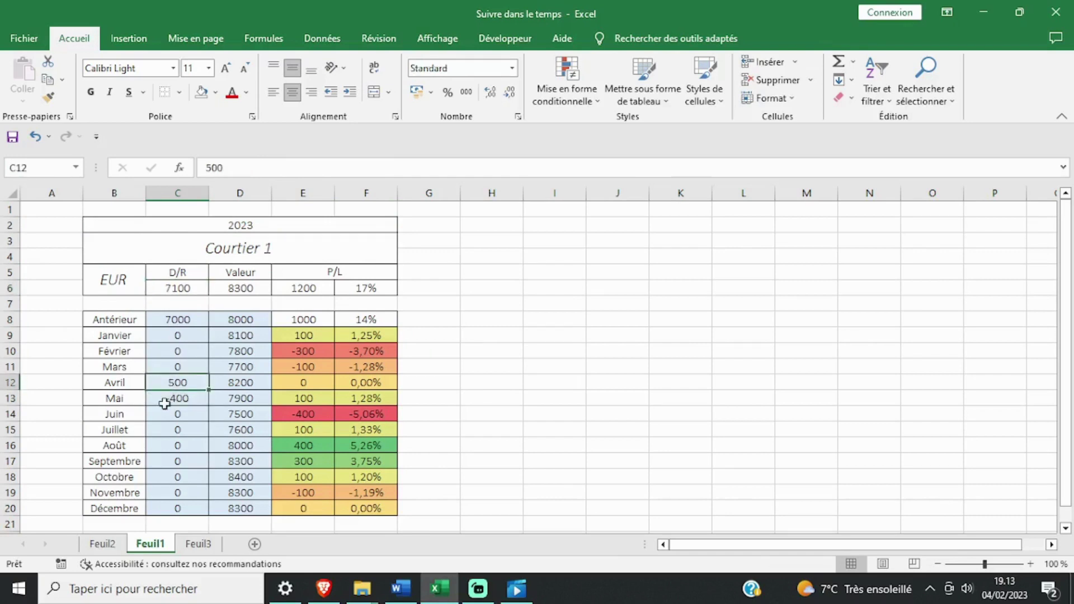
pyautogui.click(164, 404)
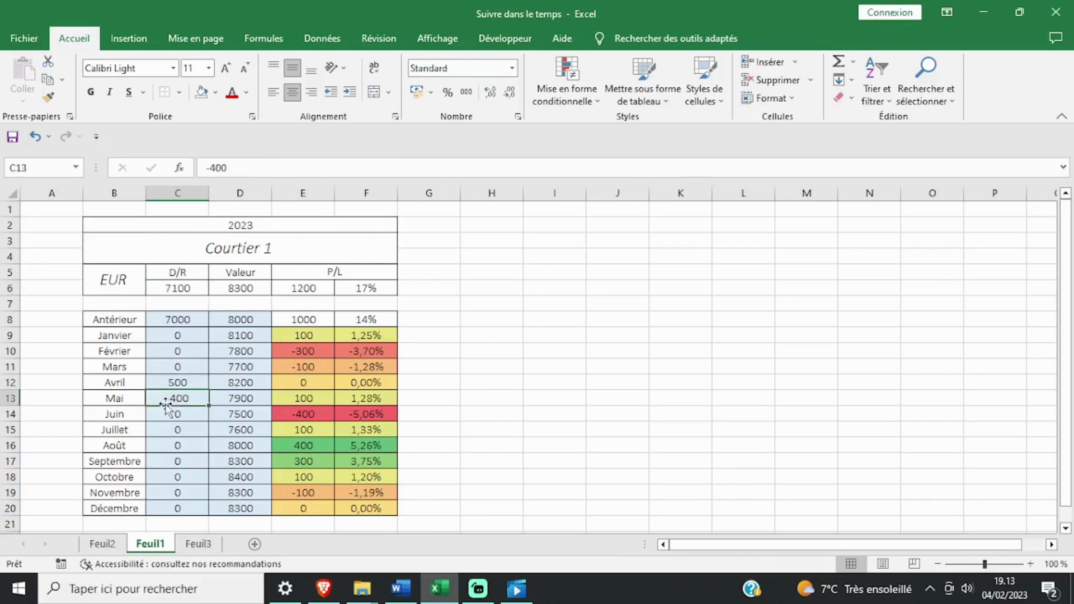
pyautogui.click(188, 317)
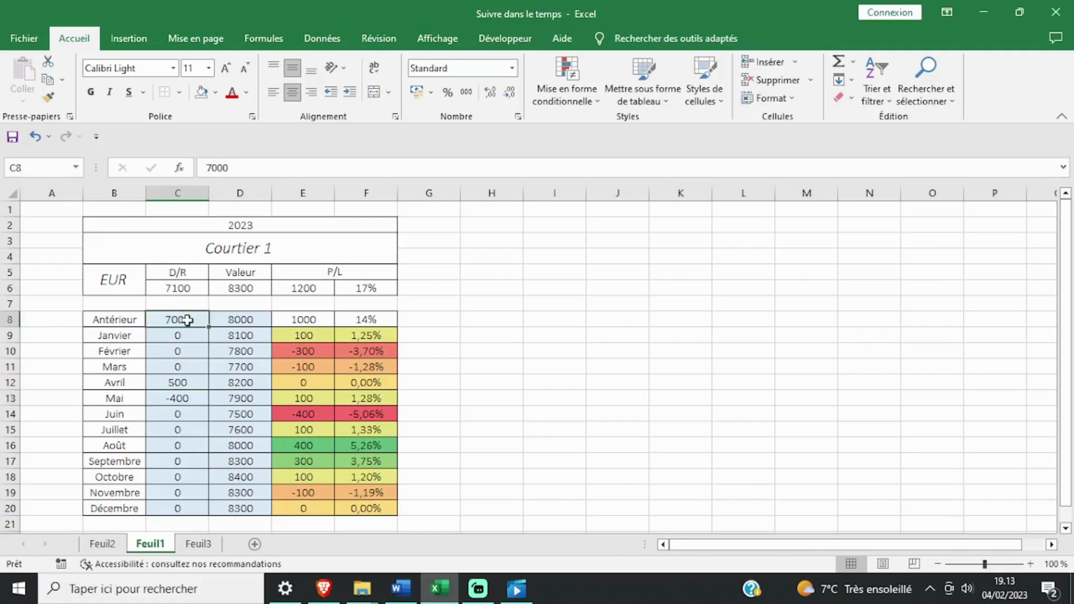
# Step: On the 2024 sheet Feuil3, enter 8300 as the Antérieur Valeur and 7100 as the Antérieur D/R, and return to Feuil1
pyautogui.click(207, 545)
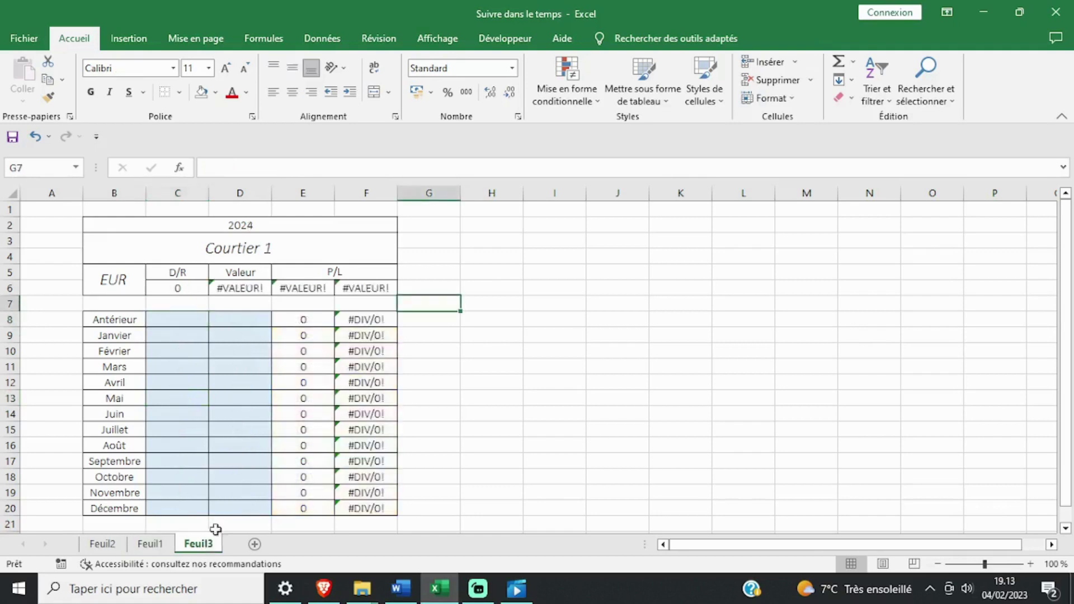
pyautogui.click(238, 319)
pyautogui.write('8')
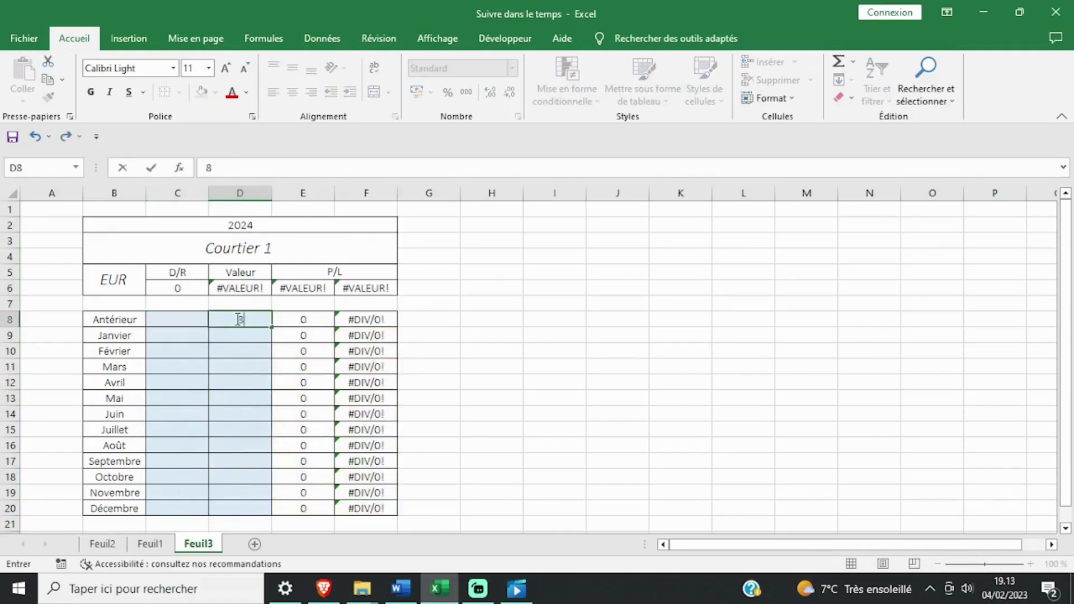
pyautogui.write('300')
pyautogui.press('Return')
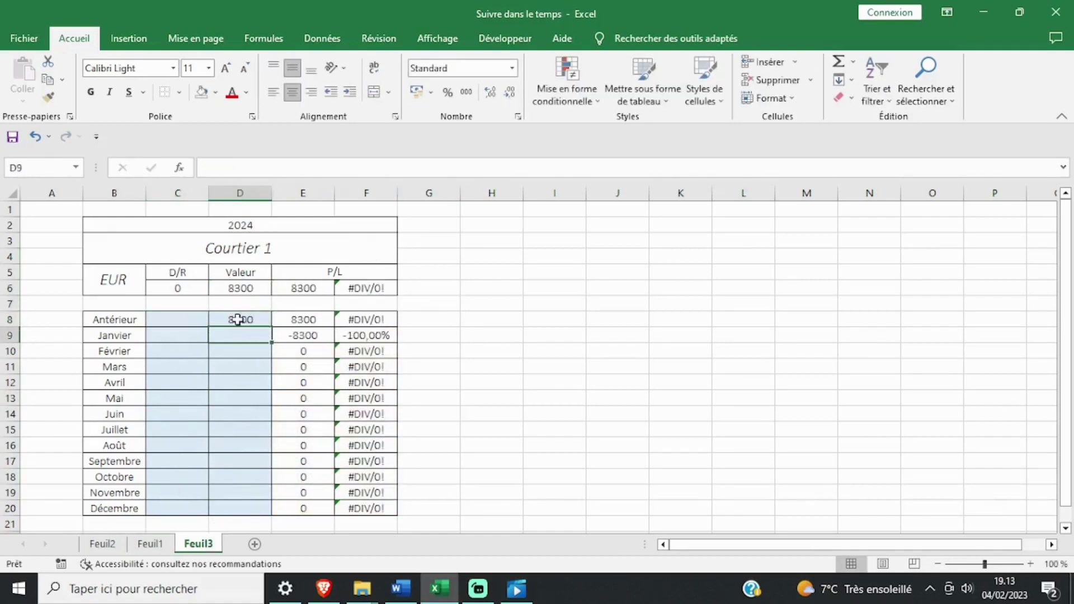
pyautogui.click(182, 322)
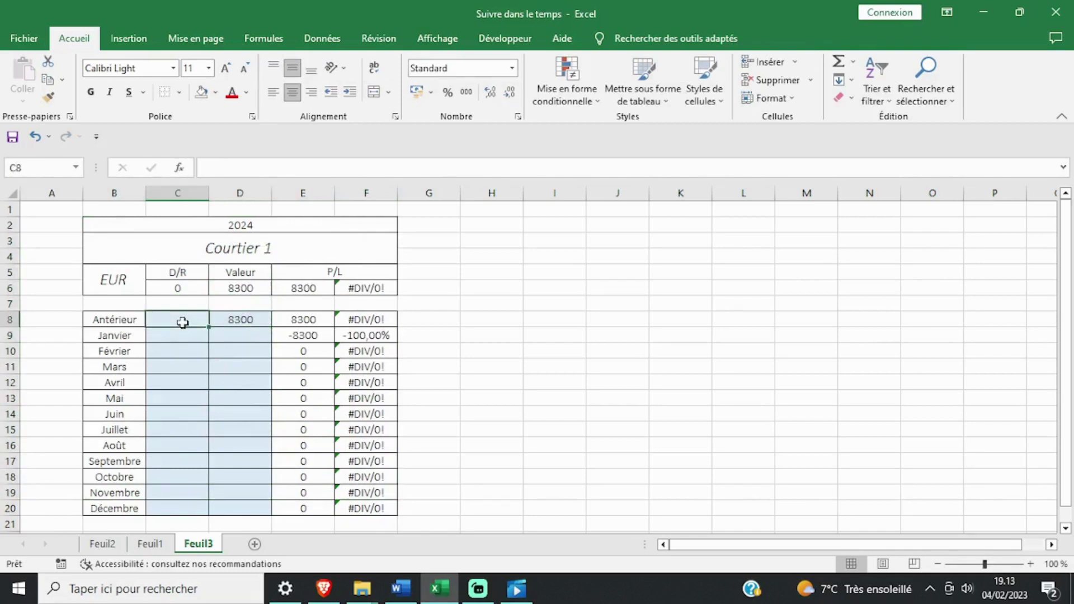
pyautogui.write('7100')
pyautogui.click(183, 323)
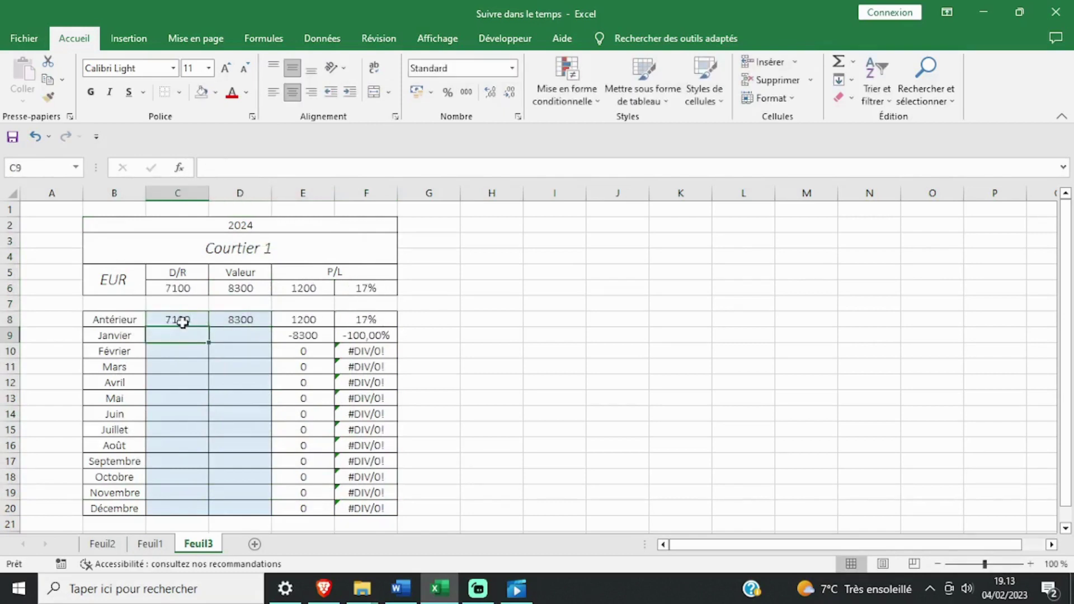
pyautogui.moveTo(183, 323); pyautogui.dragTo(233, 319)
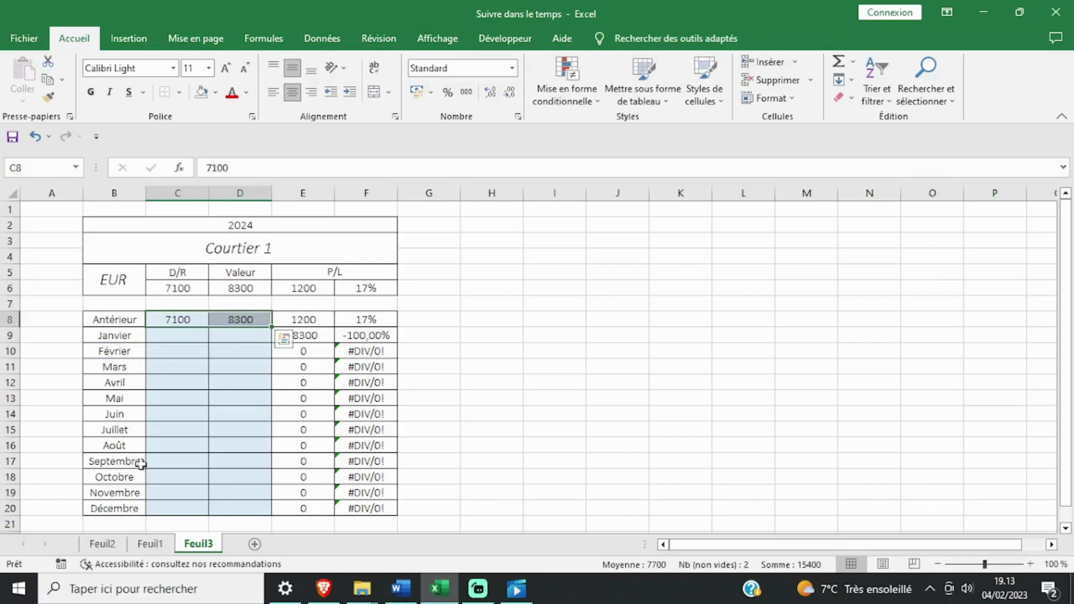
pyautogui.click(149, 543)
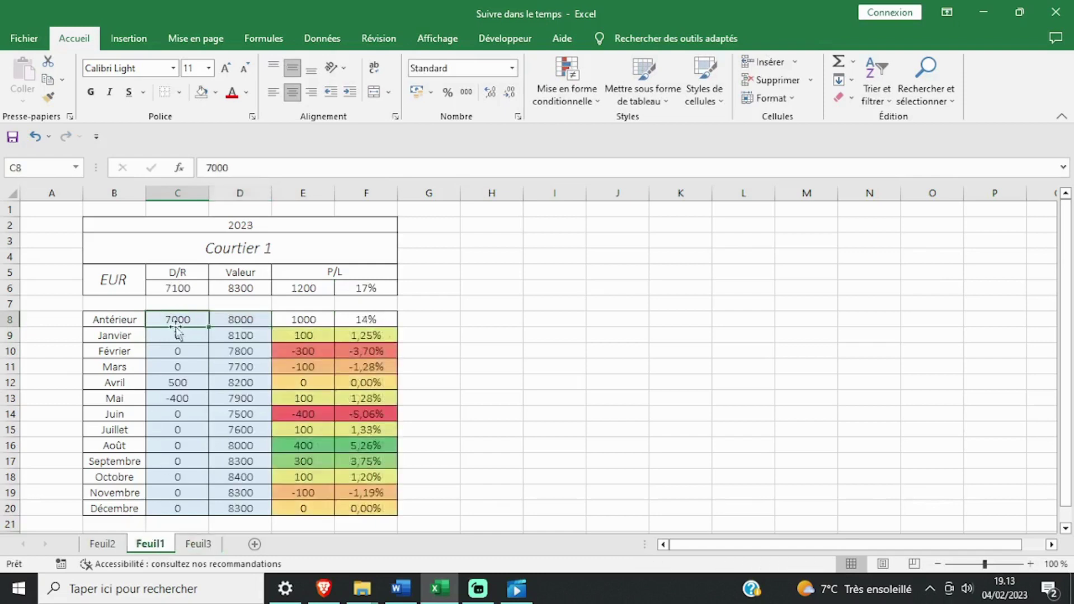
# Step: On the 2024 sheet Feuil3, enter 200 as the Janvier D/R
pyautogui.click(221, 544)
pyautogui.moveTo(180, 331); pyautogui.dragTo(240, 511)
pyautogui.keyDown('ctrl'); pyautogui.click(240, 413); pyautogui.keyUp('ctrl')
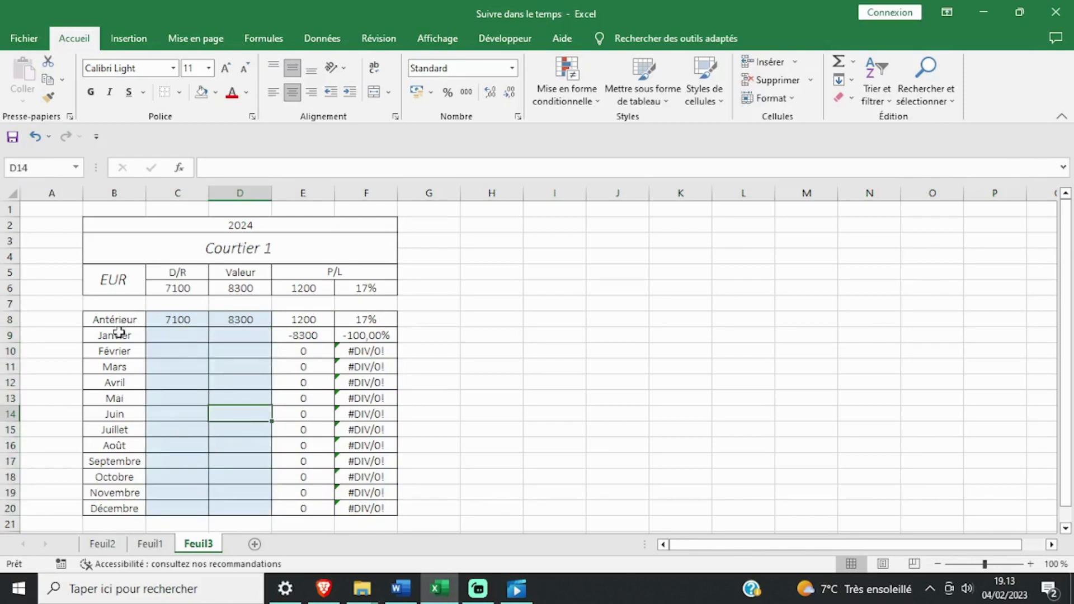
pyautogui.moveTo(119, 332); pyautogui.dragTo(118, 508)
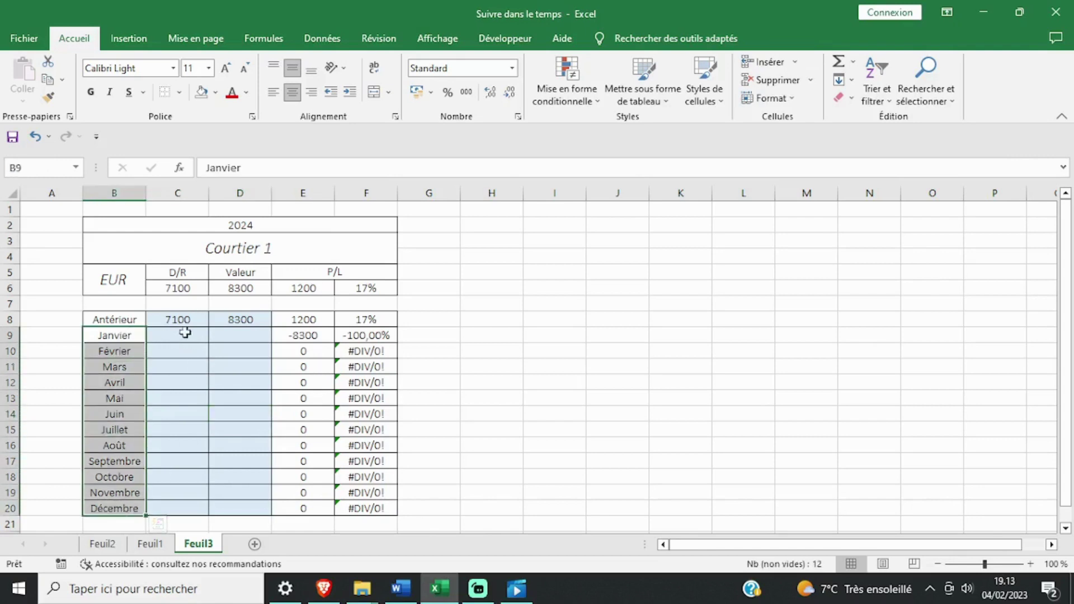
pyautogui.moveTo(185, 332)
pyautogui.mouseDown()
pyautogui.moveTo(193, 492)
pyautogui.moveTo(180, 337)
pyautogui.mouseUp()
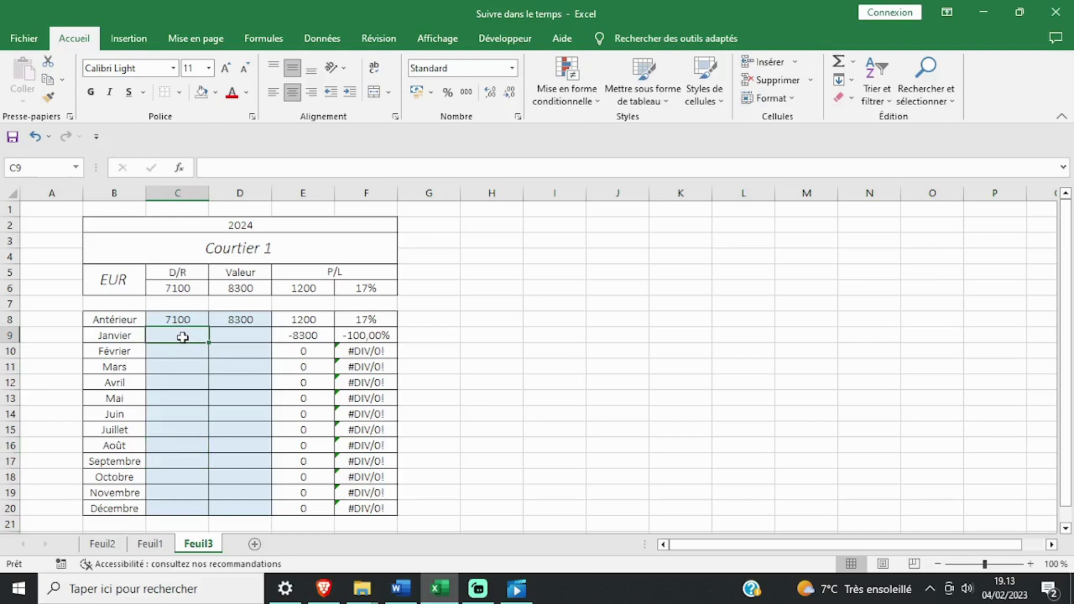
pyautogui.write('200')
pyautogui.press('Return')
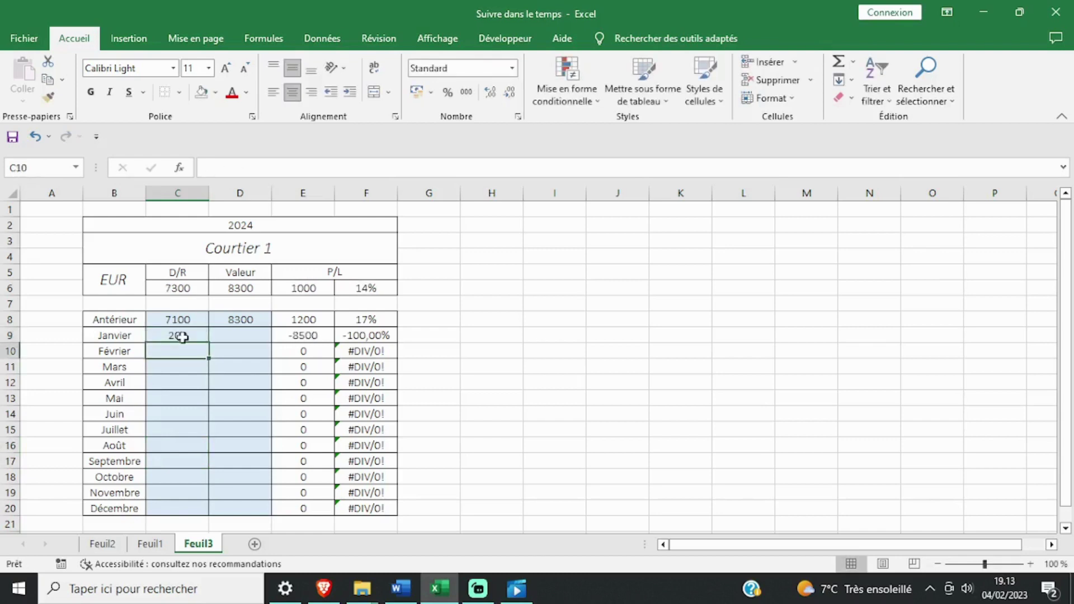
# Step: Enter 8600 as the Janvier Valeur in the 2024 table
pyautogui.click(240, 332)
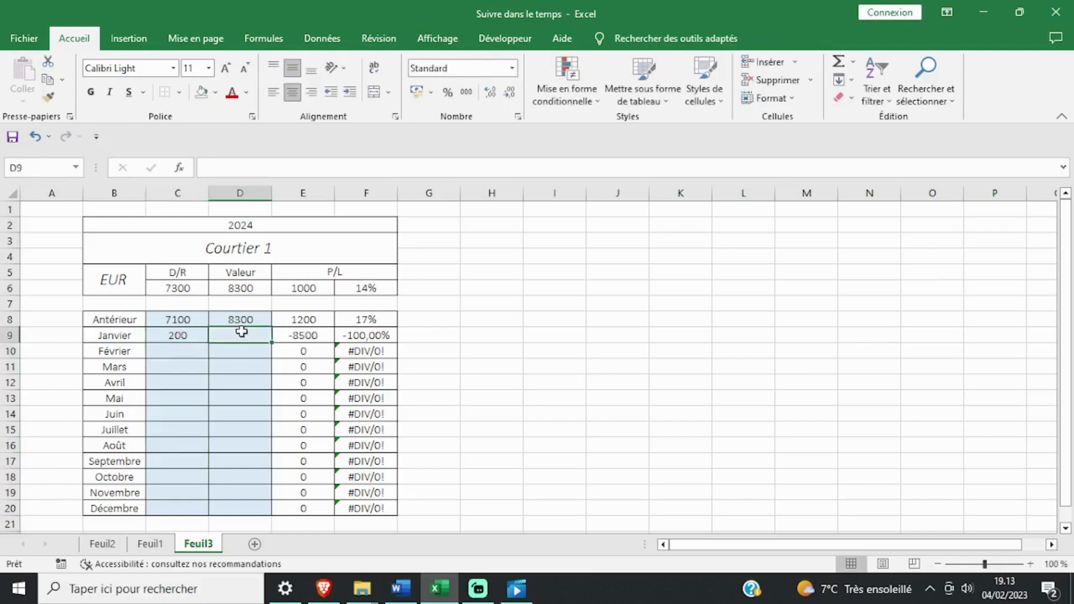
pyautogui.moveTo(241, 506); pyautogui.dragTo(253, 336)
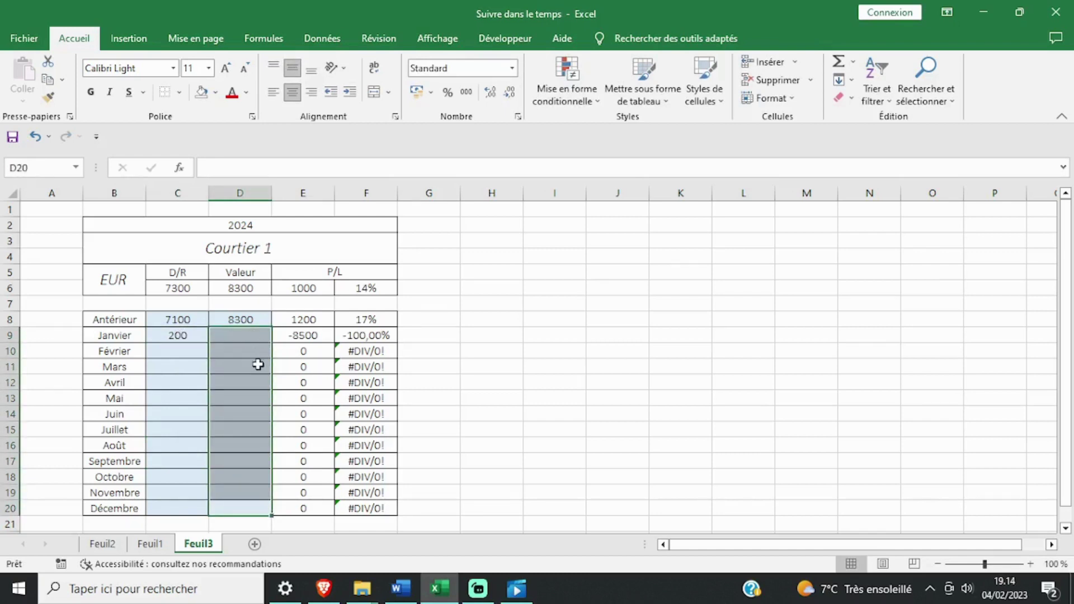
pyautogui.click(246, 338)
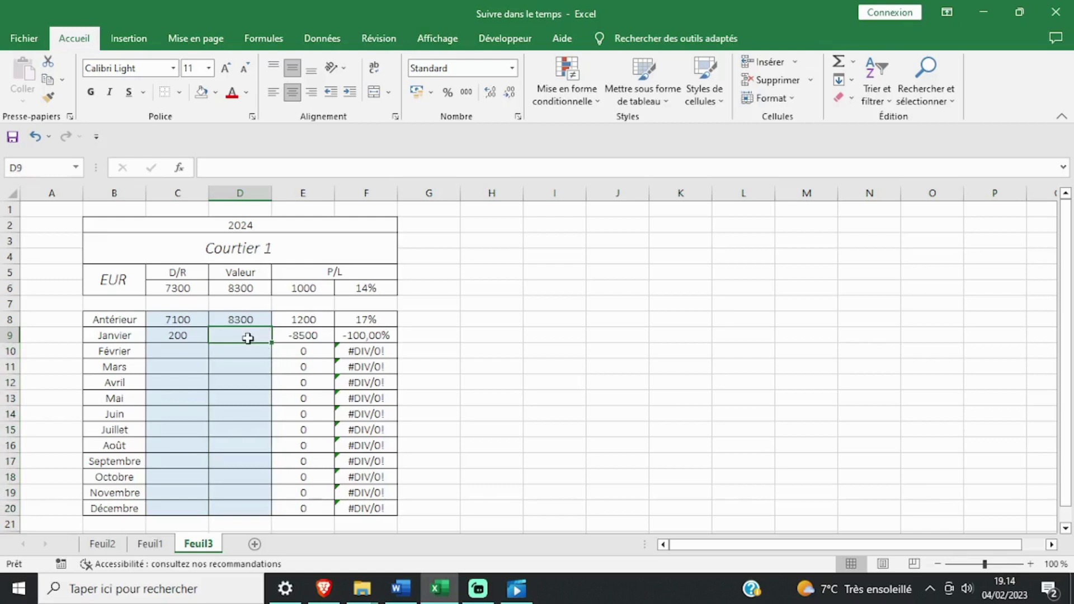
pyautogui.write('8600')
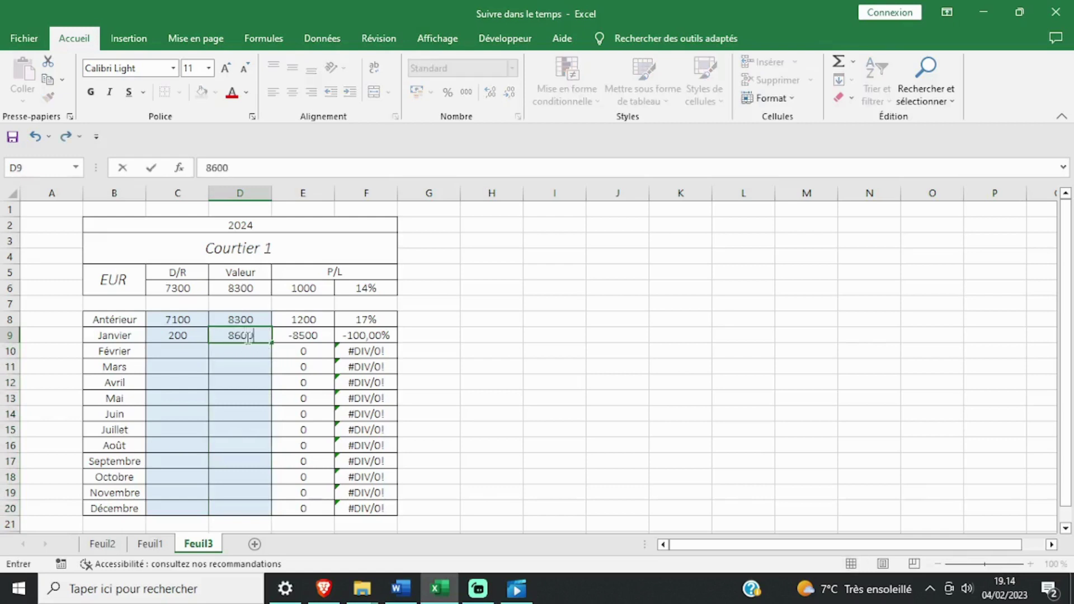
pyautogui.press('Return')
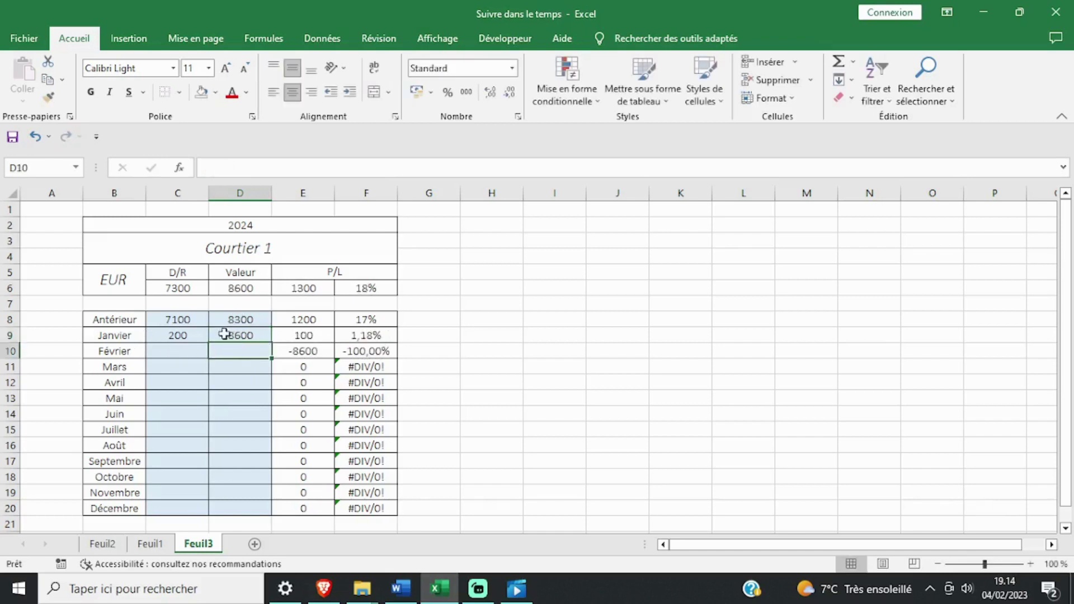
# Step: Compare the Antérieur and Janvier Valeur with the Janvier D/R, and inspect the Janvier P/L amount and percentage formulas
pyautogui.click(241, 331)
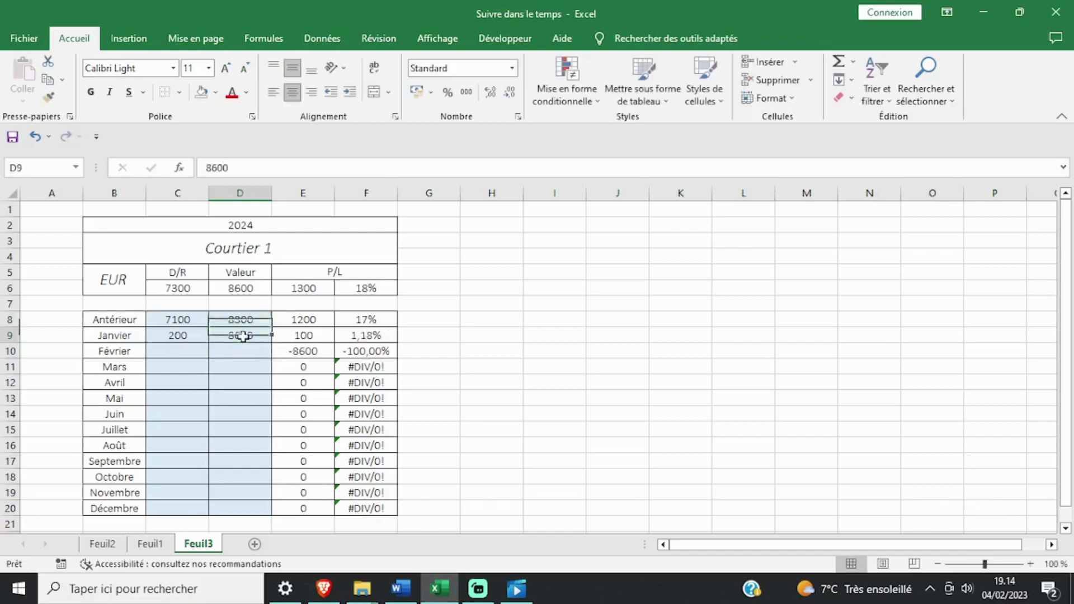
pyautogui.click(239, 319)
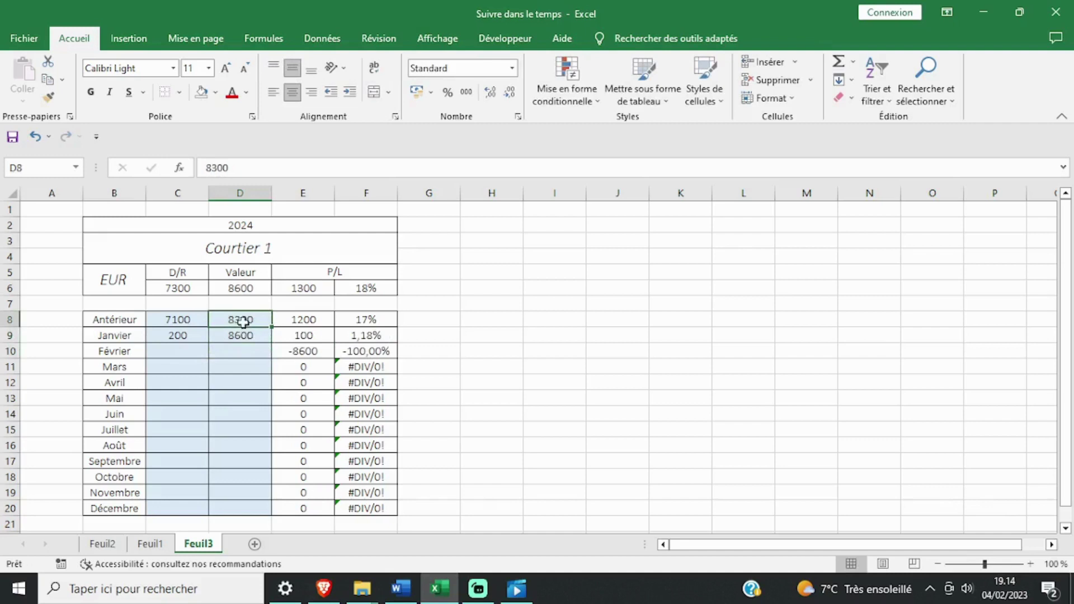
pyautogui.click(192, 335)
pyautogui.click(230, 320)
pyautogui.click(197, 336)
pyautogui.click(233, 319)
pyautogui.click(233, 336)
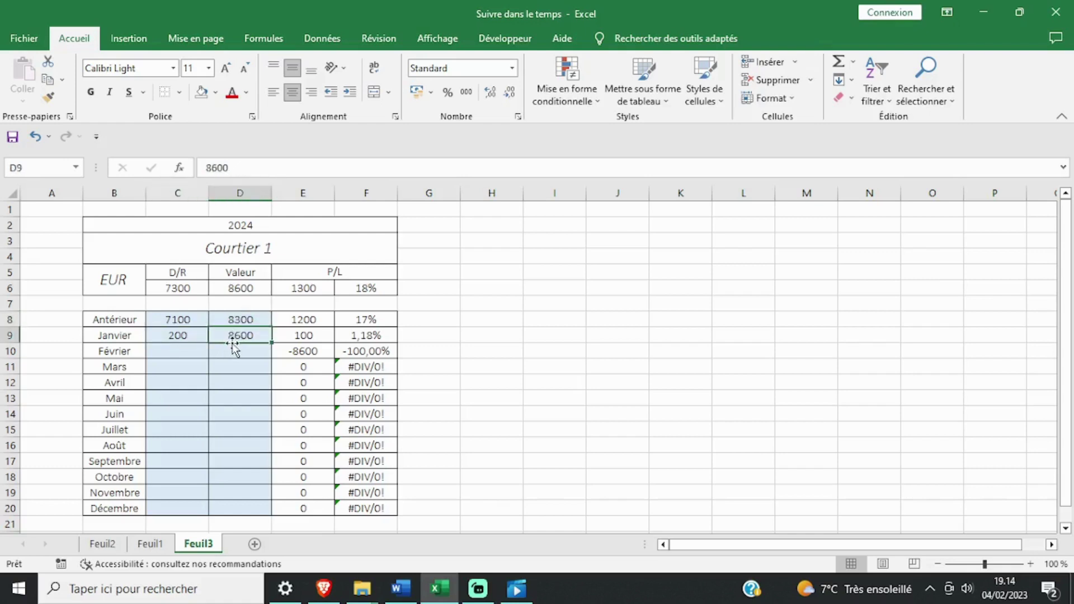
pyautogui.click(295, 335)
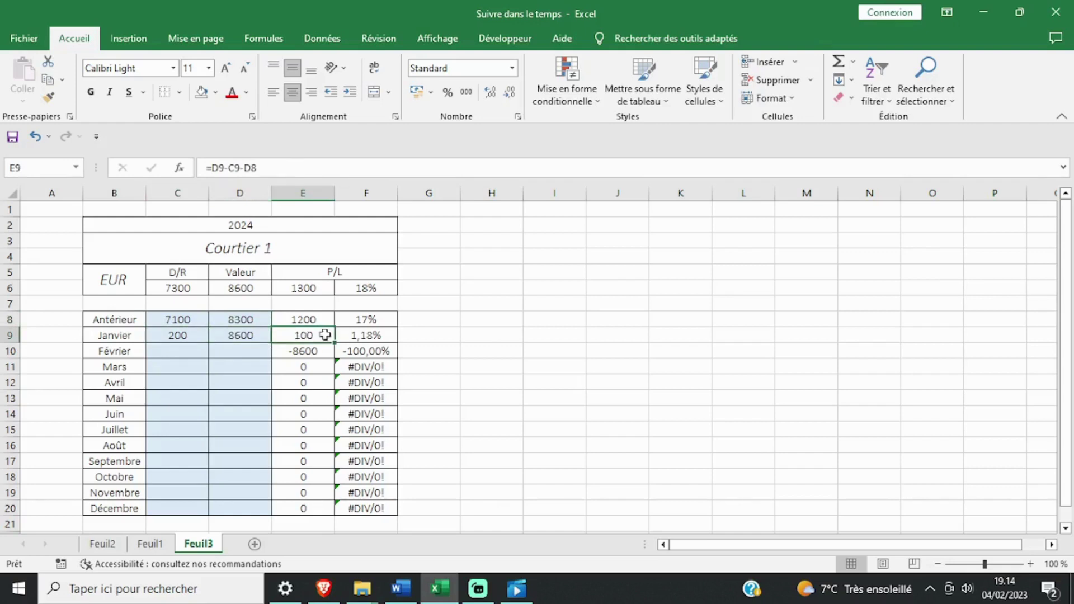
pyautogui.click(359, 335)
pyautogui.click(303, 335)
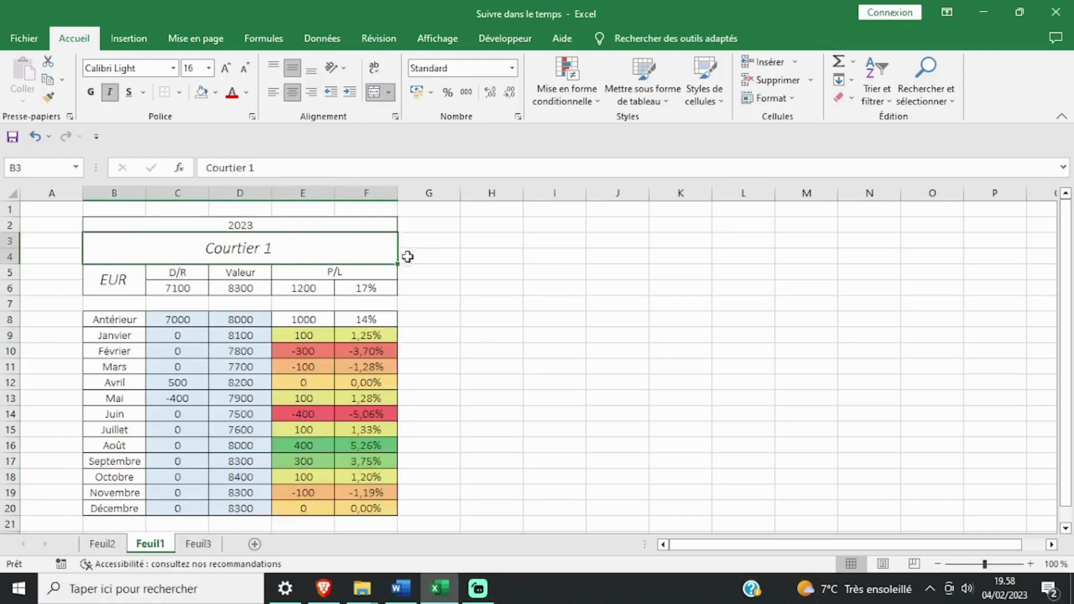
# Step: On Feuil1, apply all borders to the ranges H2:L6 and H8:L20 to outline a second table
pyautogui.moveTo(481, 223); pyautogui.dragTo(749, 289)
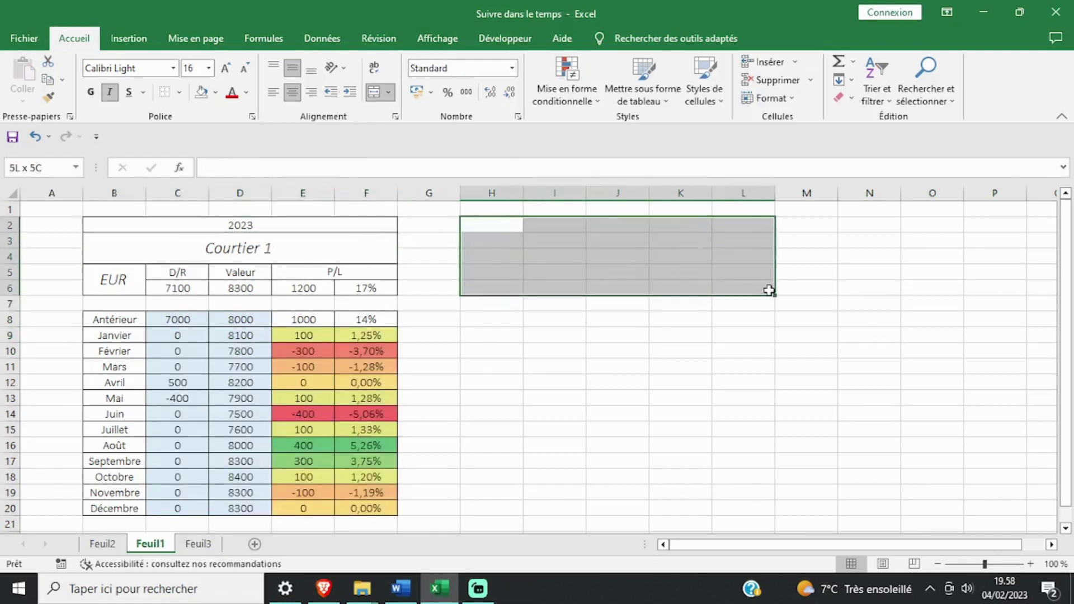
pyautogui.click(180, 92)
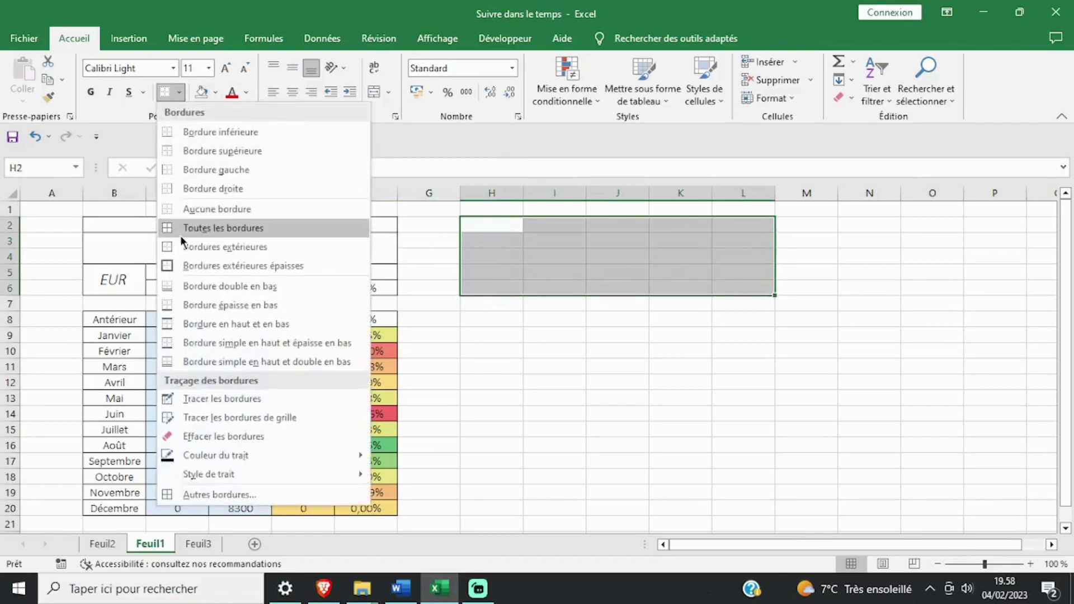
pyautogui.click(218, 224)
pyautogui.moveTo(483, 321); pyautogui.dragTo(752, 509)
pyautogui.click(160, 95)
pyautogui.click(528, 316)
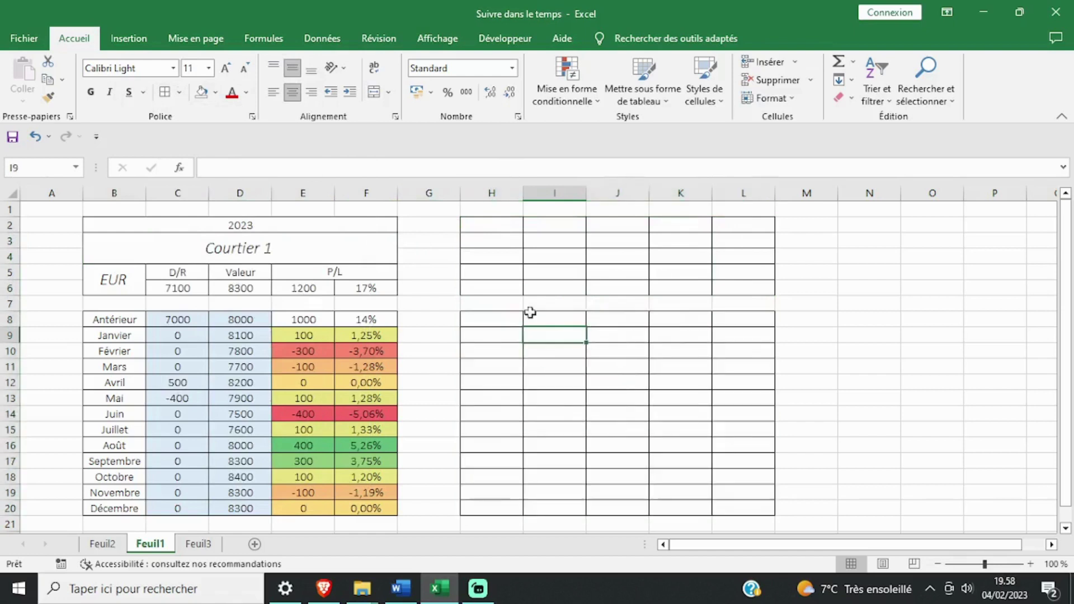
# Step: Enter Antérieur in H8 and Janvier in H9, and fill the months down to Décembre in H20
pyautogui.click(486, 316)
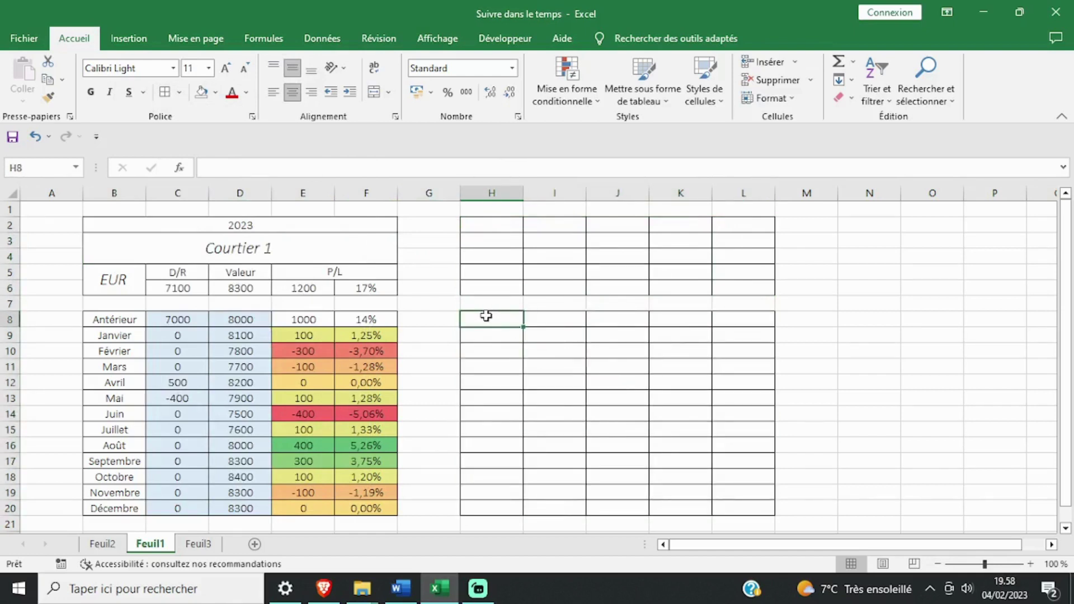
pyautogui.write('Anté')
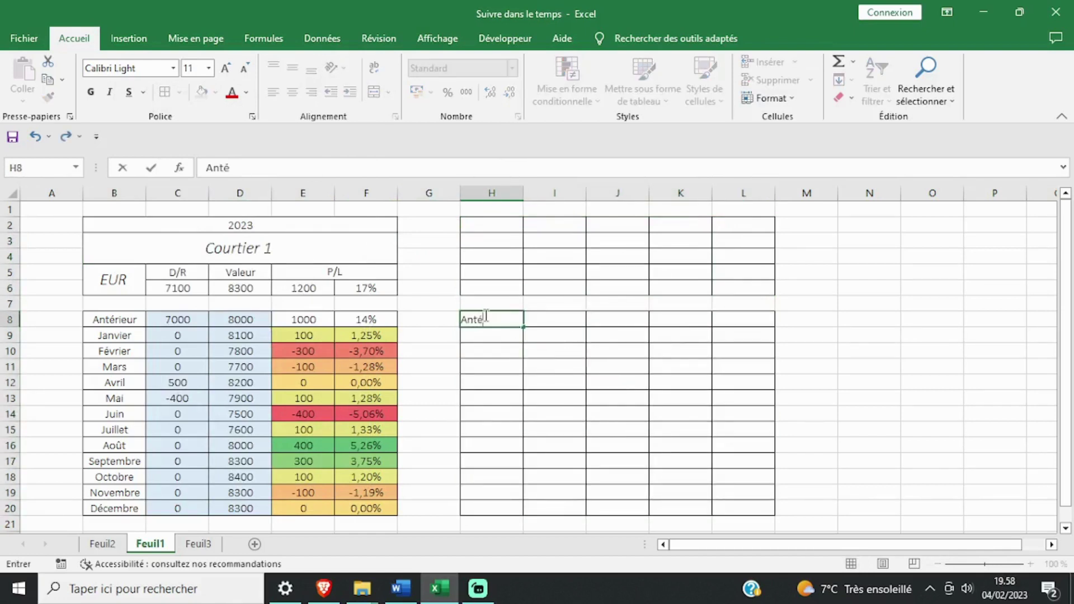
pyautogui.write('rieur')
pyautogui.press('Return')
pyautogui.write('Janvier')
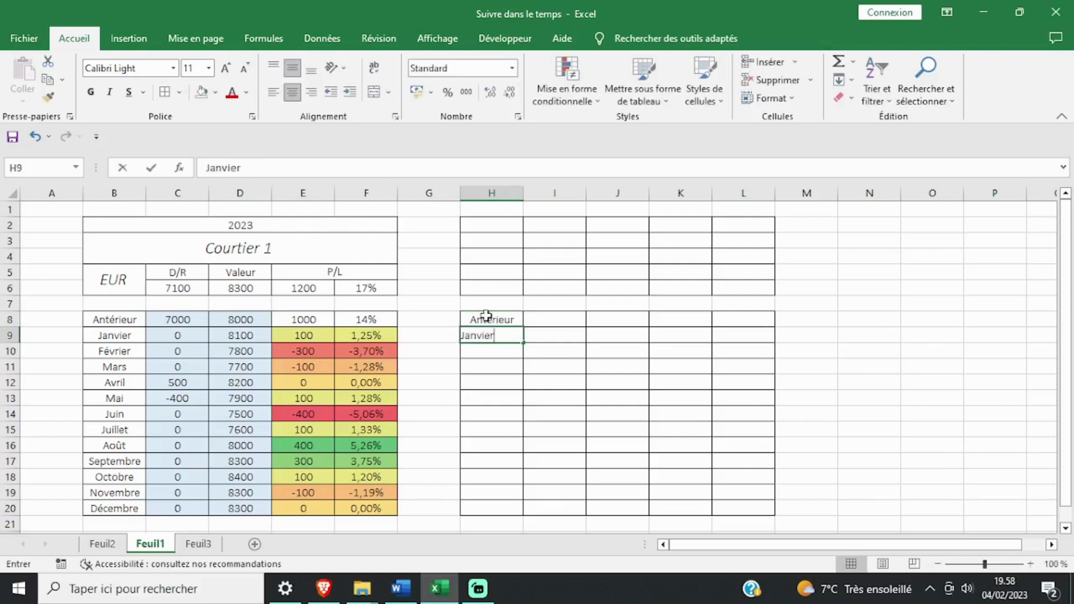
pyautogui.press('Return')
pyautogui.click(501, 336)
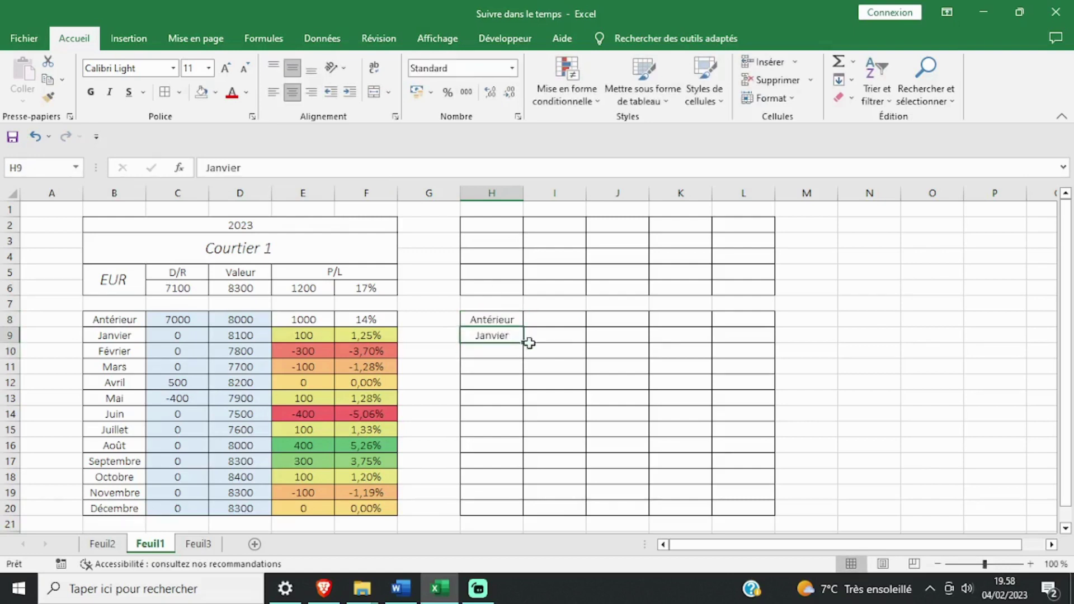
pyautogui.moveTo(529, 342); pyautogui.dragTo(523, 516)
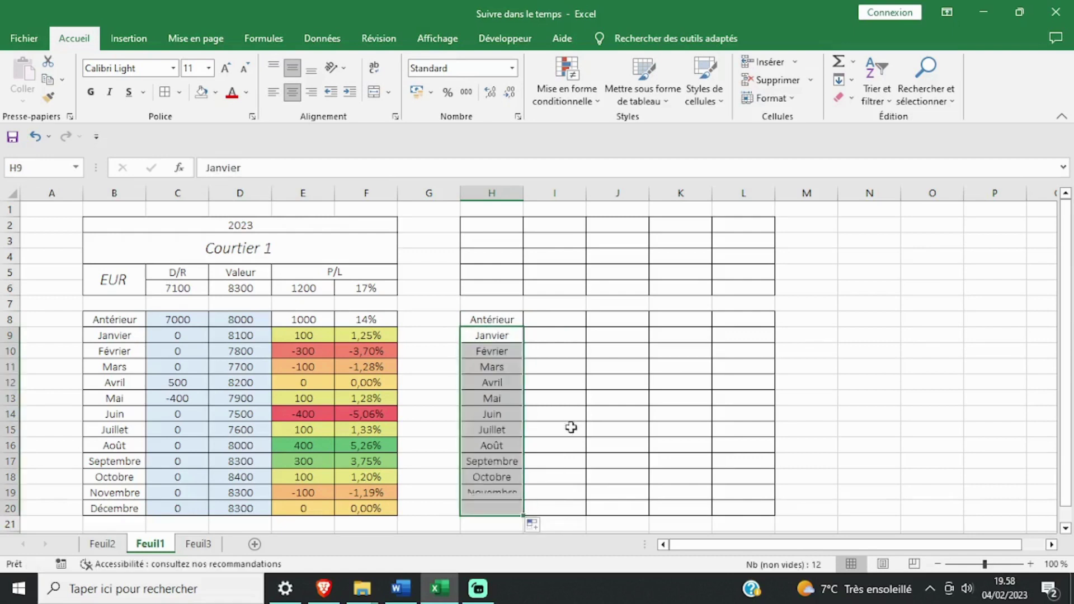
pyautogui.click(570, 427)
# Step: Merge and center H2:L2 for the year row and H3:L4 for the title of the new table
pyautogui.moveTo(500, 227); pyautogui.dragTo(747, 225)
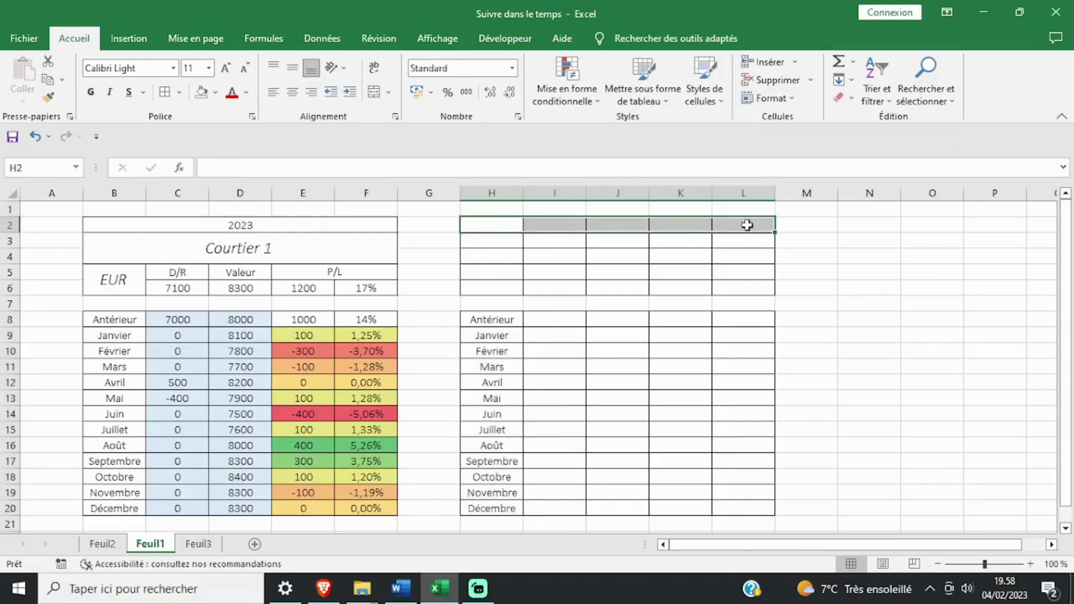
pyautogui.rightClick(747, 225)
pyautogui.click(940, 143)
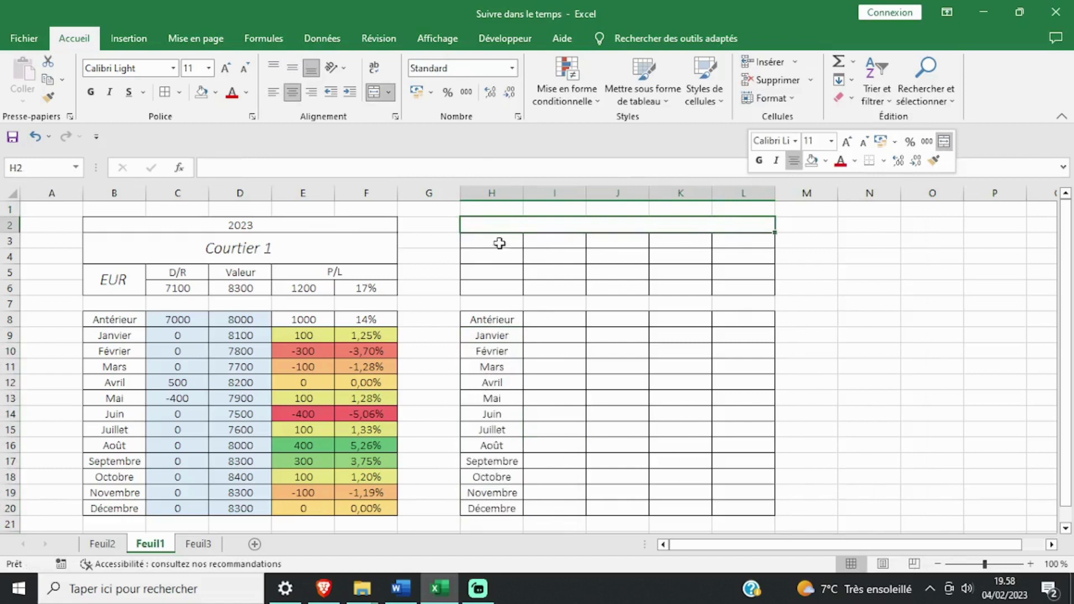
pyautogui.moveTo(498, 242); pyautogui.dragTo(744, 252)
pyautogui.rightClick(744, 252)
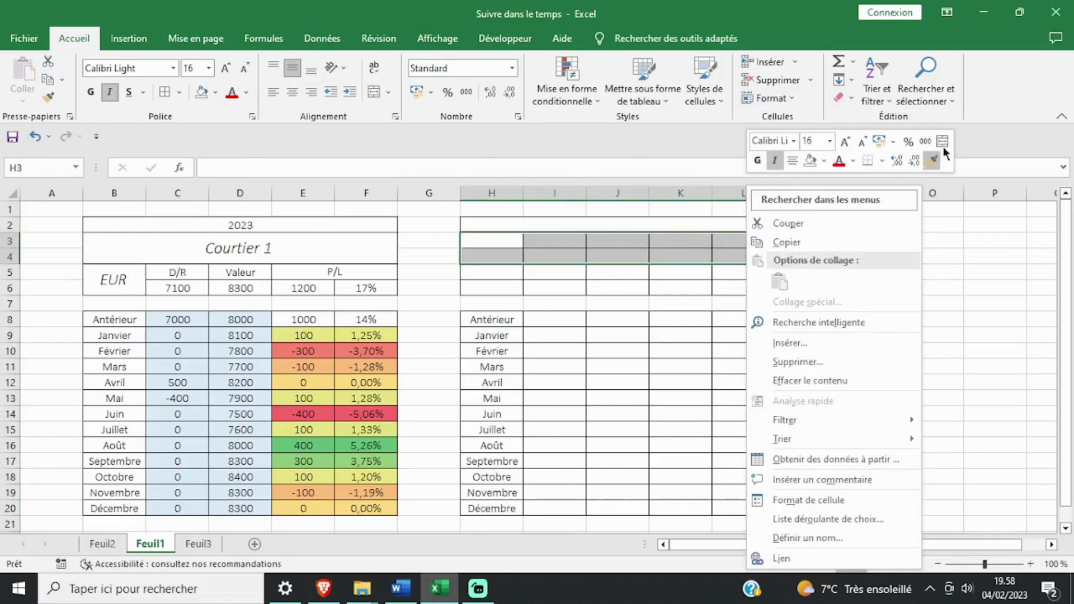
pyautogui.click(941, 142)
# Step: Merge and center H5:H6 for the currency cell and K5:L5 for the P/L heading
pyautogui.moveTo(509, 276); pyautogui.dragTo(503, 286)
pyautogui.rightClick(503, 285)
pyautogui.click(701, 141)
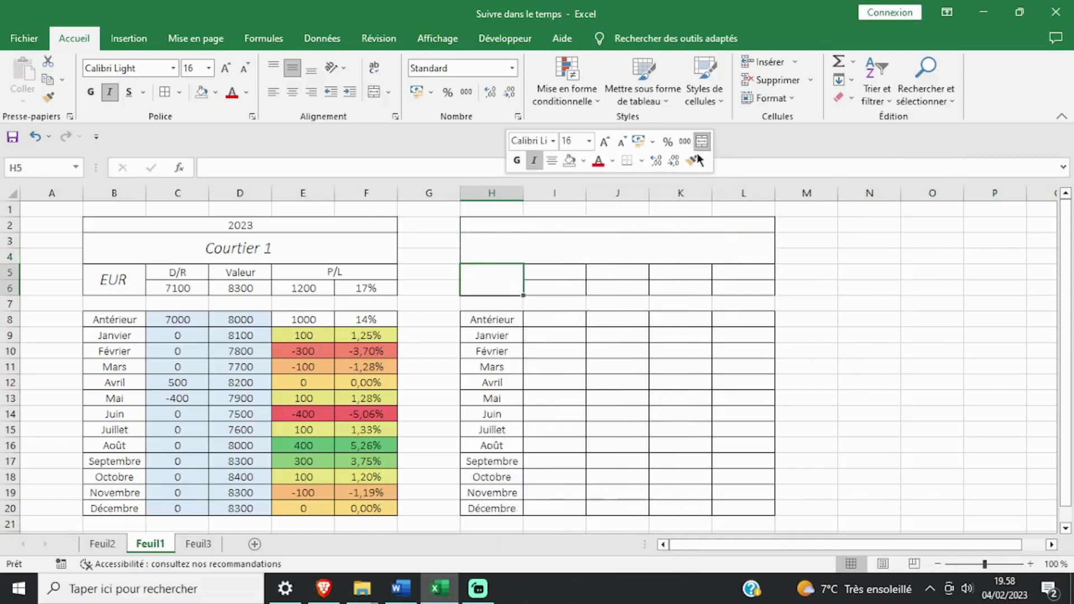
pyautogui.moveTo(727, 274); pyautogui.dragTo(693, 273)
pyautogui.rightClick(692, 273)
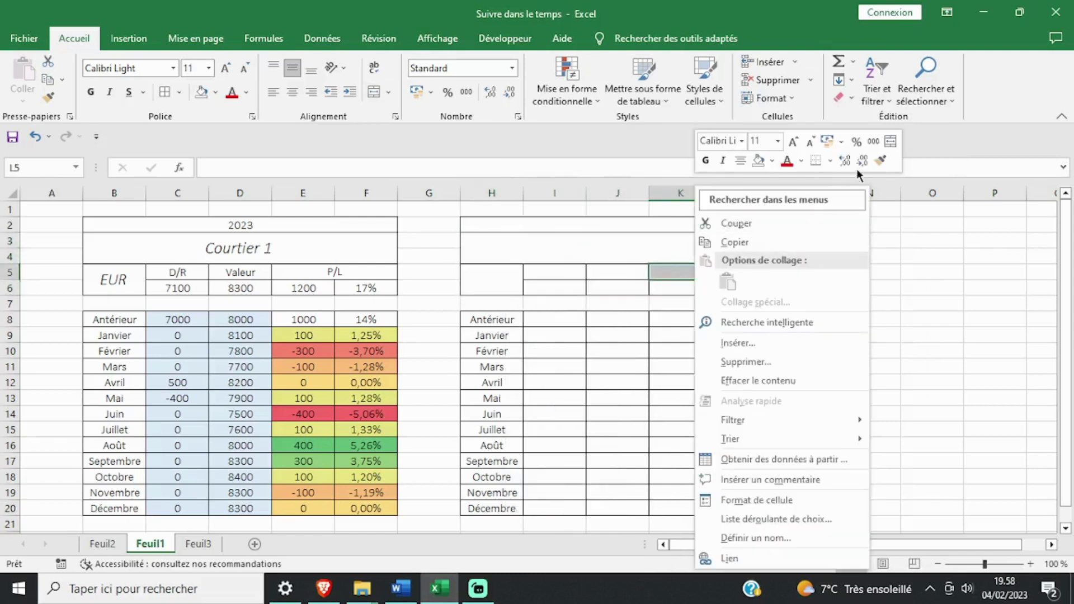
pyautogui.click(891, 142)
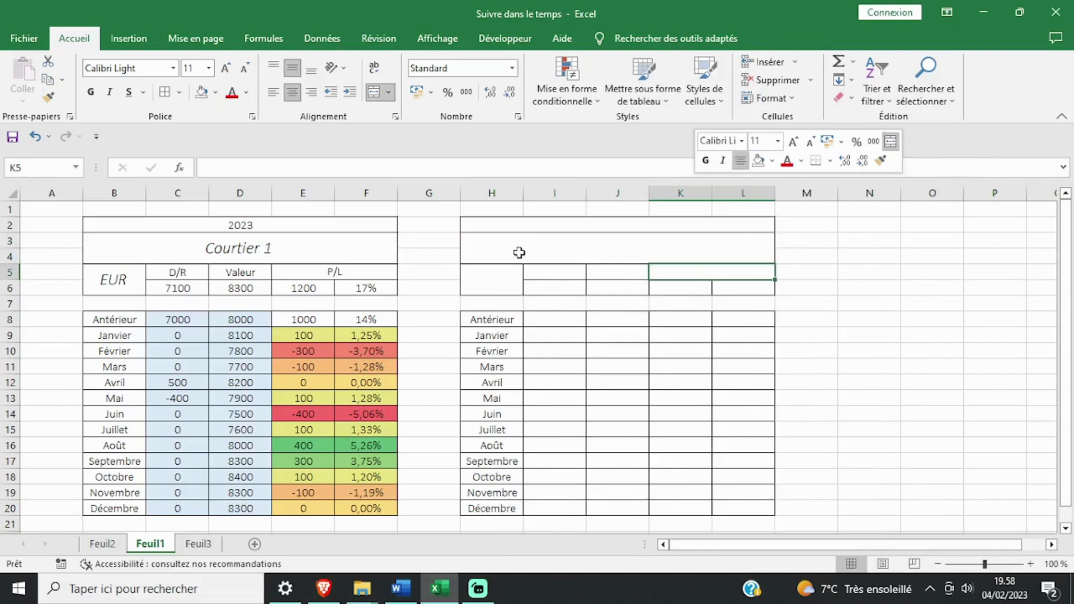
# Step: Enter EUR in the merged H5 cell and the headings D/R, Valeur and P/L across row 5
pyautogui.click(500, 287)
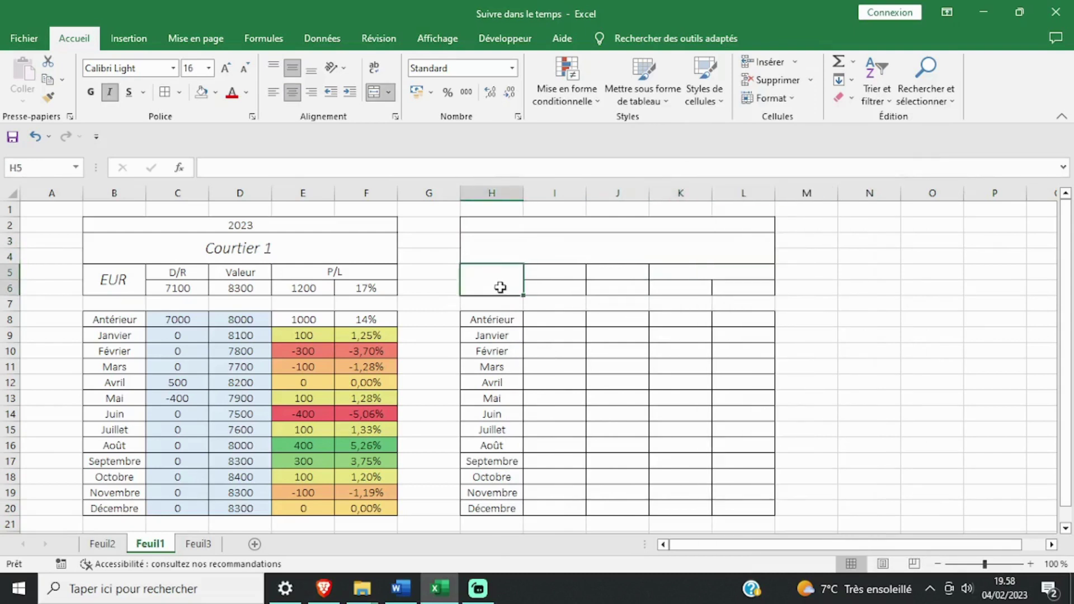
pyautogui.write('EUR')
pyautogui.press('Tab')
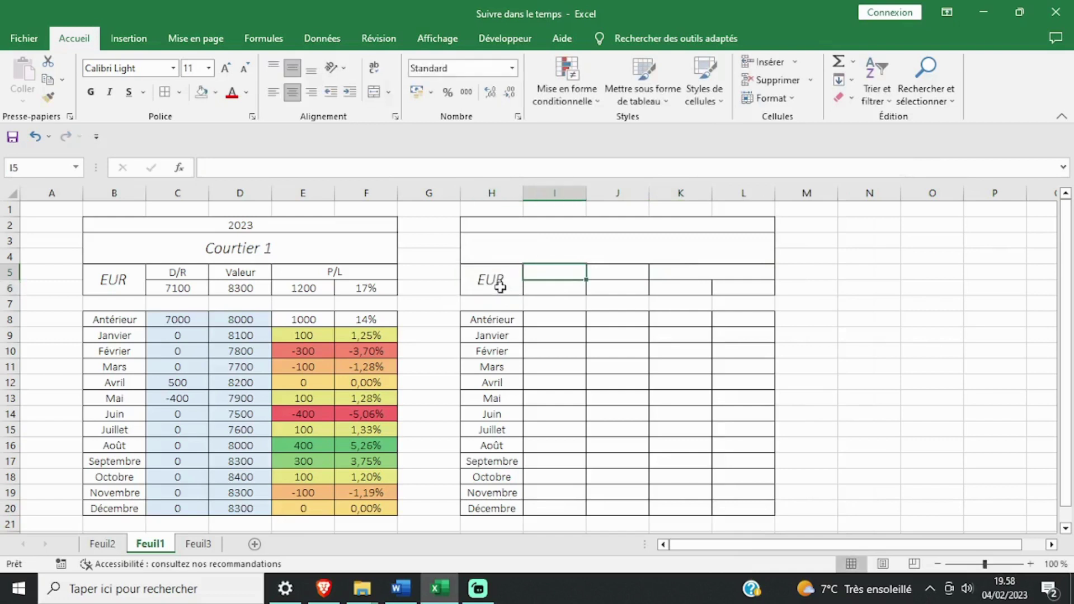
pyautogui.write('D/R')
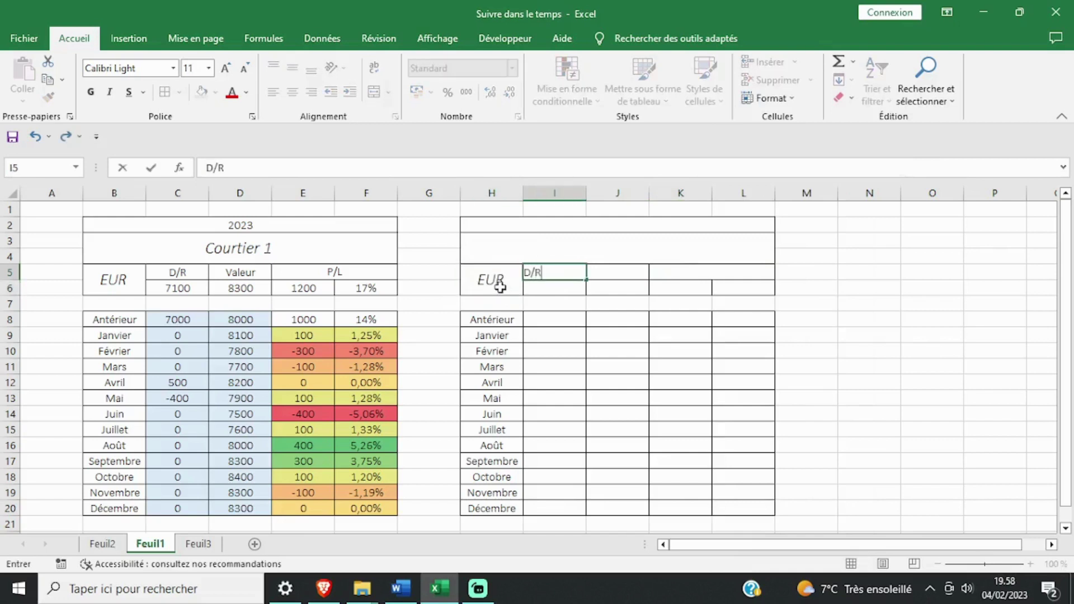
pyautogui.press('Tab')
pyautogui.write('V')
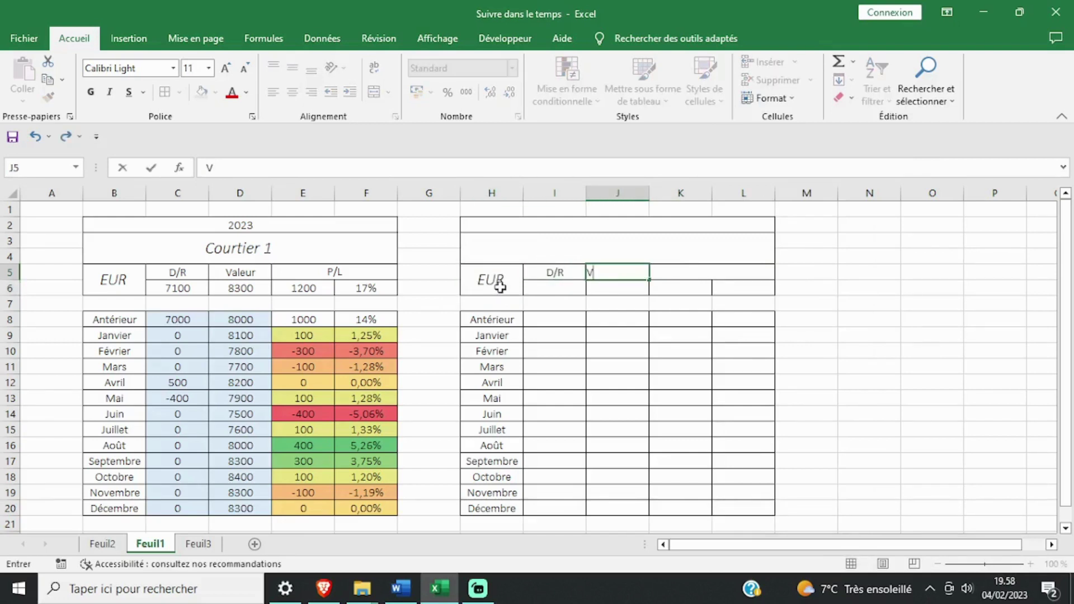
pyautogui.write('aleur')
pyautogui.press('Return')
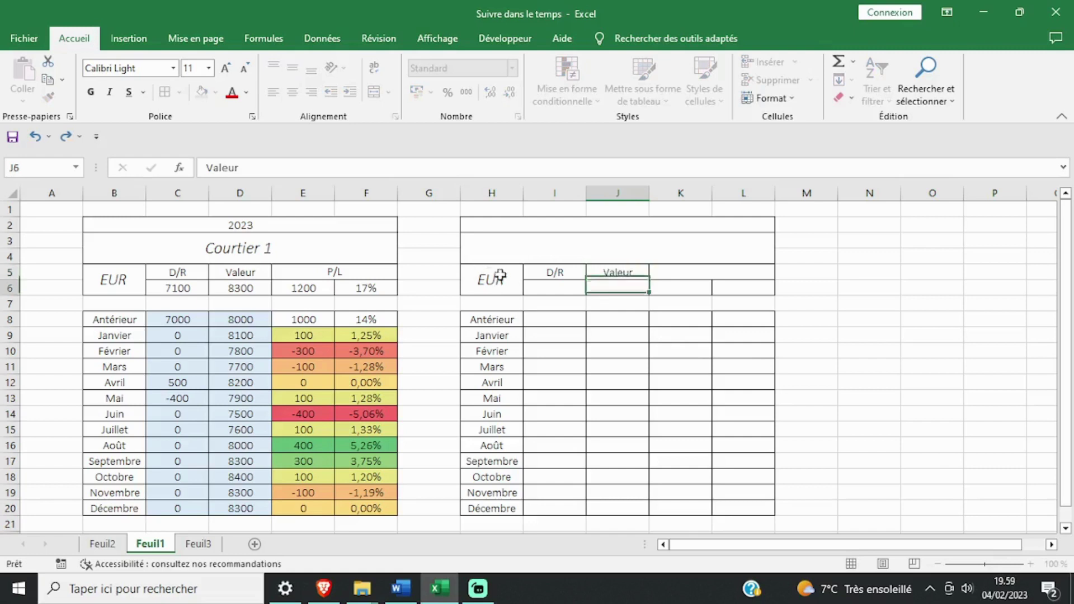
pyautogui.click(679, 267)
pyautogui.write('P/L')
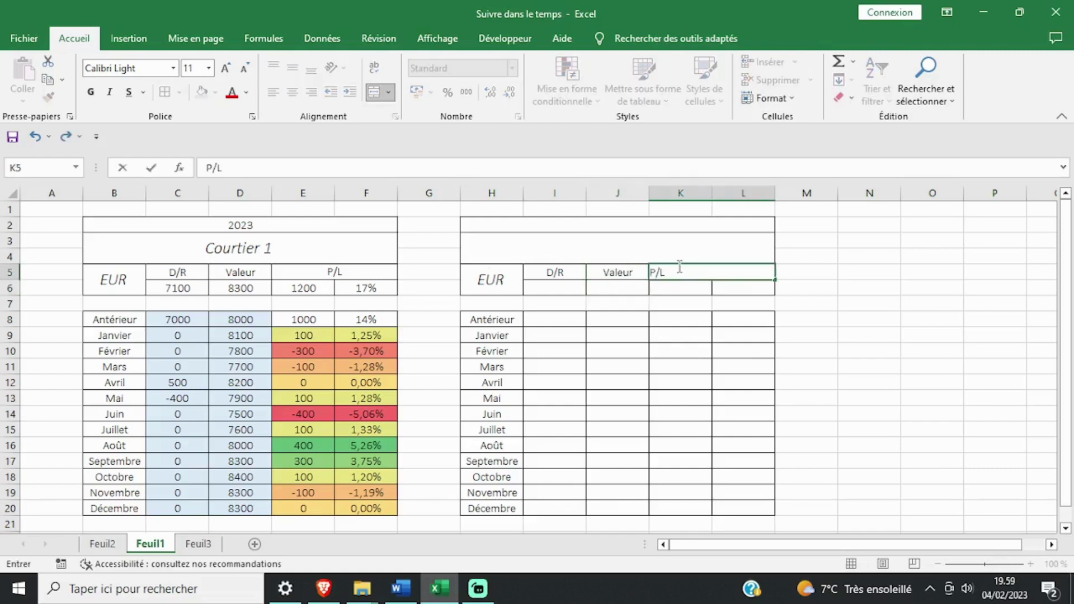
pyautogui.press('Return')
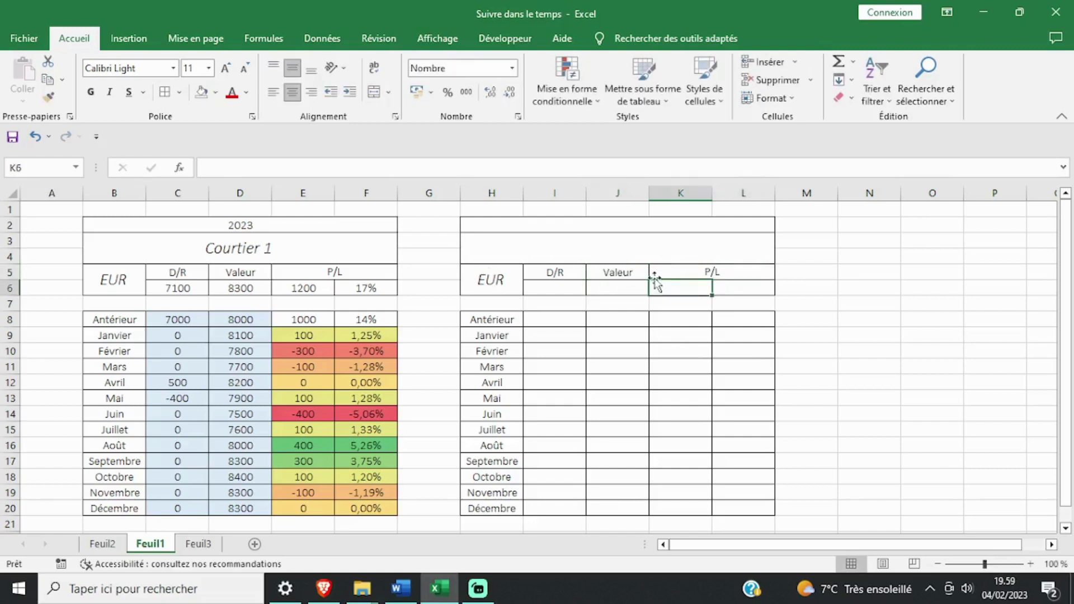
# Step: Fill the D/R and Valeur cells I8:J20 with the lightest blue theme colour to match the 2023 table
pyautogui.click(746, 289)
pyautogui.moveTo(553, 317); pyautogui.dragTo(615, 508)
pyautogui.click(214, 91)
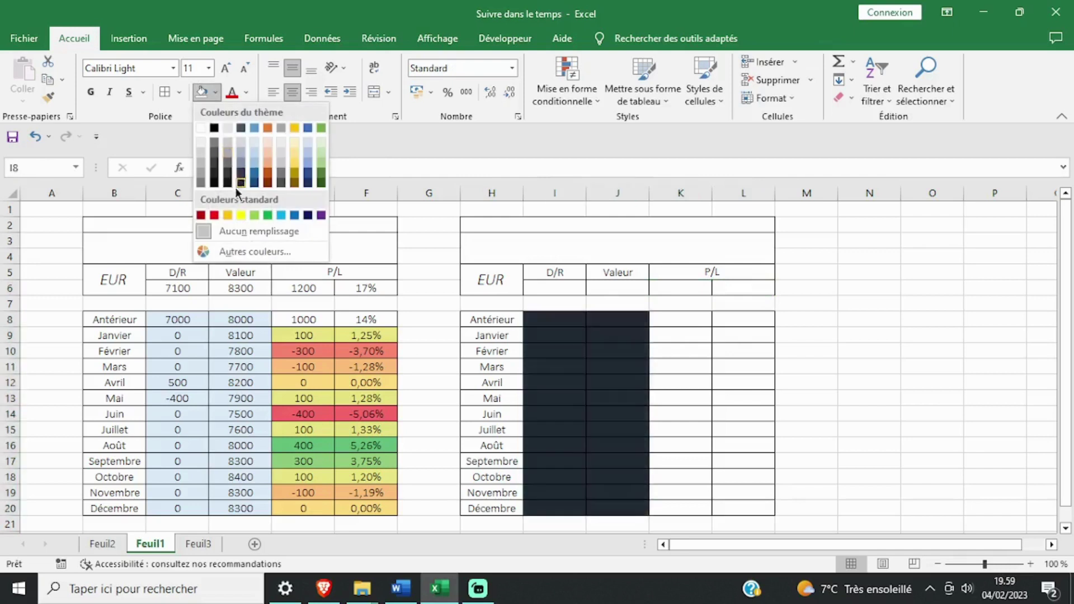
pyautogui.click(255, 144)
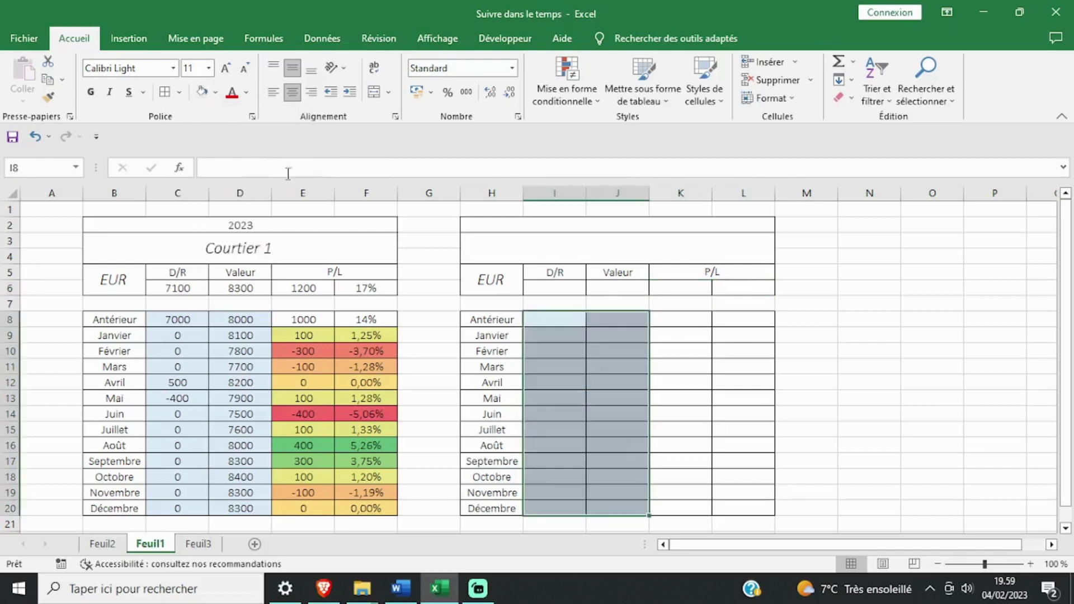
pyautogui.click(681, 323)
pyautogui.click(680, 360)
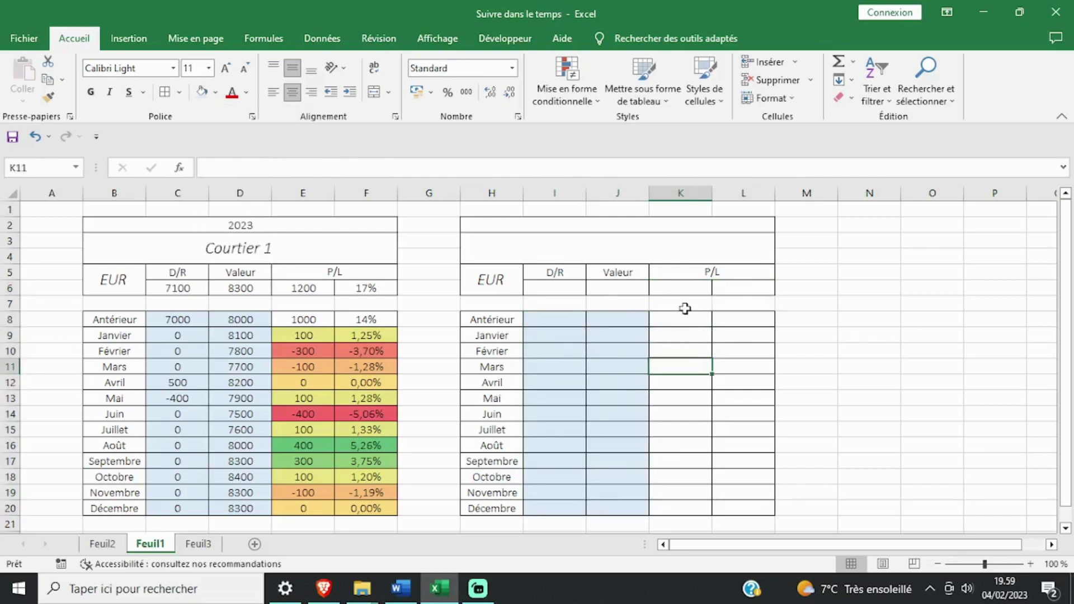
pyautogui.click(731, 365)
pyautogui.click(690, 365)
pyautogui.moveTo(560, 324); pyautogui.dragTo(618, 372)
pyautogui.click(571, 380)
pyautogui.click(616, 330)
# Step: Enter 0 for both D/R and Valeur in the Antérieur row, cells I8 and J8
pyautogui.click(587, 324)
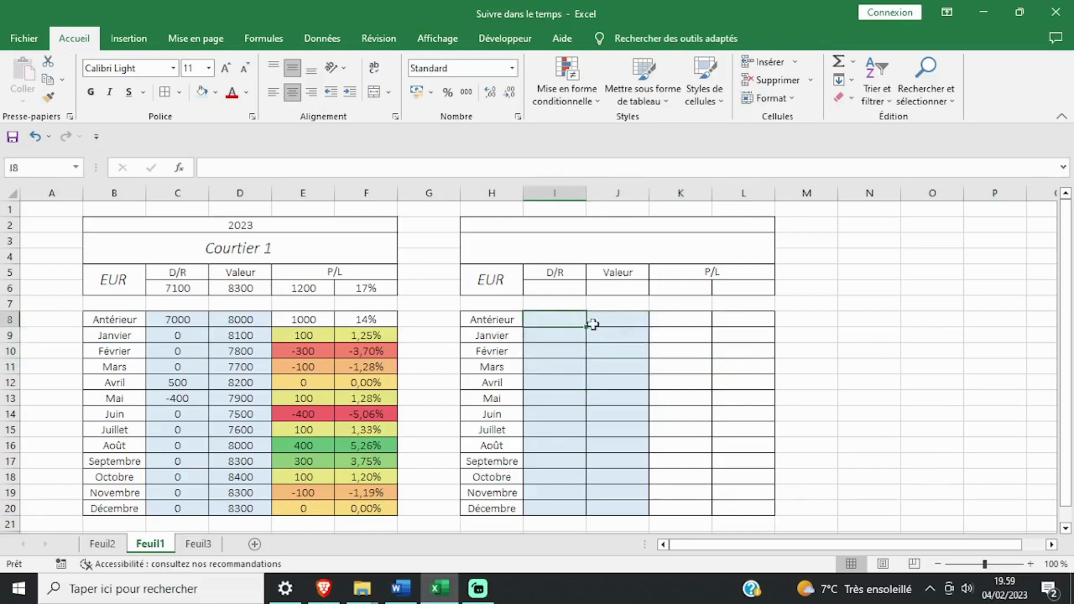
pyautogui.moveTo(575, 319); pyautogui.dragTo(599, 324)
pyautogui.click(614, 317)
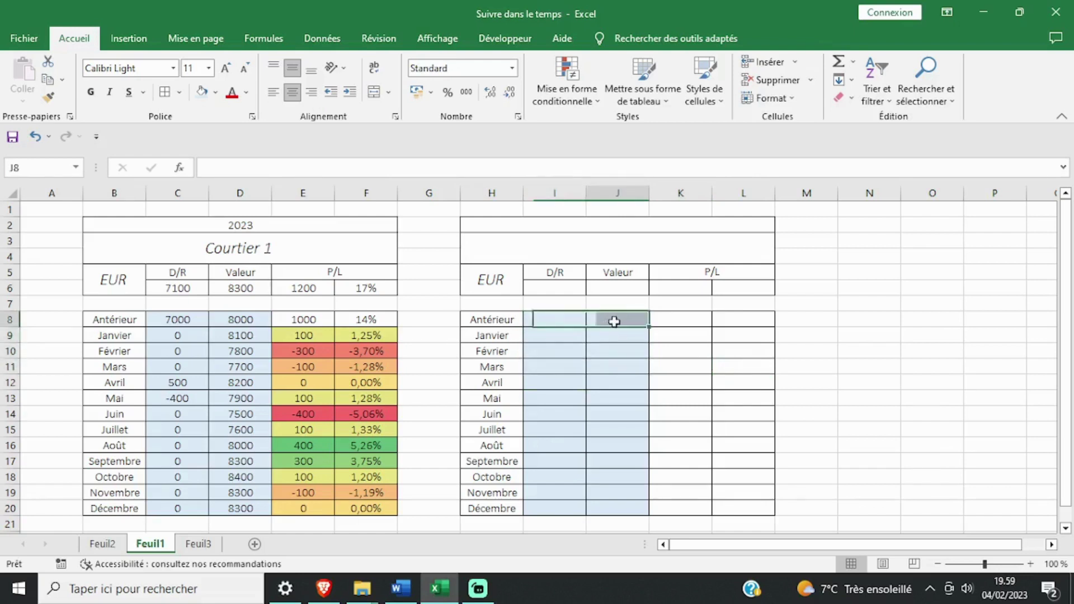
pyautogui.write('0')
pyautogui.press('Escape')
pyautogui.press('Left')
pyautogui.write('0')
pyautogui.press('Return')
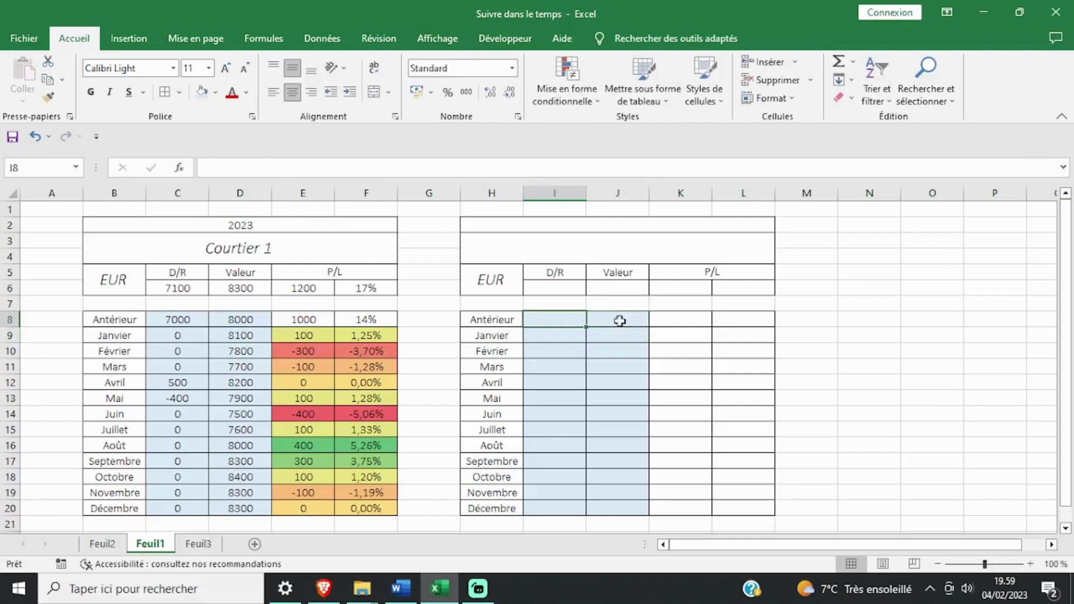
pyautogui.write('0')
pyautogui.press('Escape')
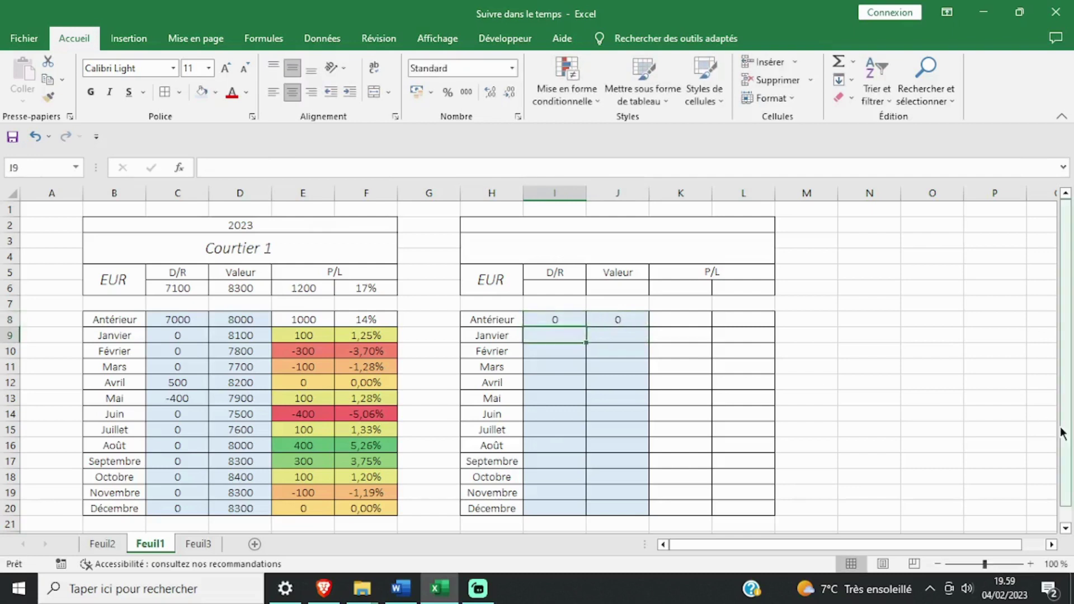
# Step: Enter 0 as the Valeur for Janvier, Février and Mars in J9:J11
pyautogui.press('Right')
pyautogui.write('0')
pyautogui.press('Return')
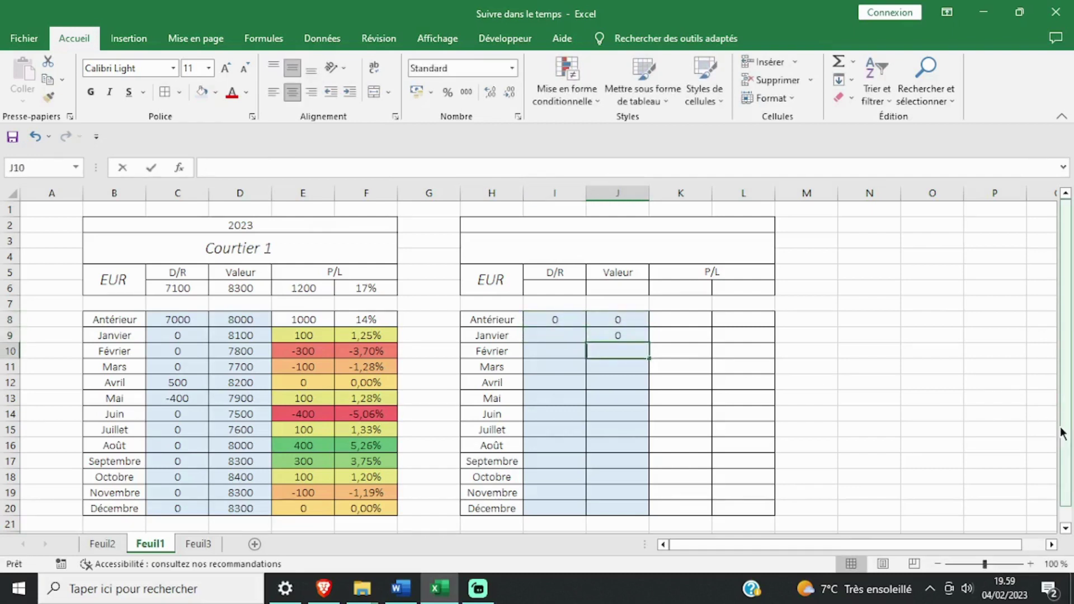
pyautogui.write('0')
pyautogui.press('Return')
pyautogui.write('0')
pyautogui.press('Return')
# Step: Enter 100 as D/R and 100 as Valeur for Avril, and 120 as the Valeur for Mai in J13
pyautogui.press('Left')
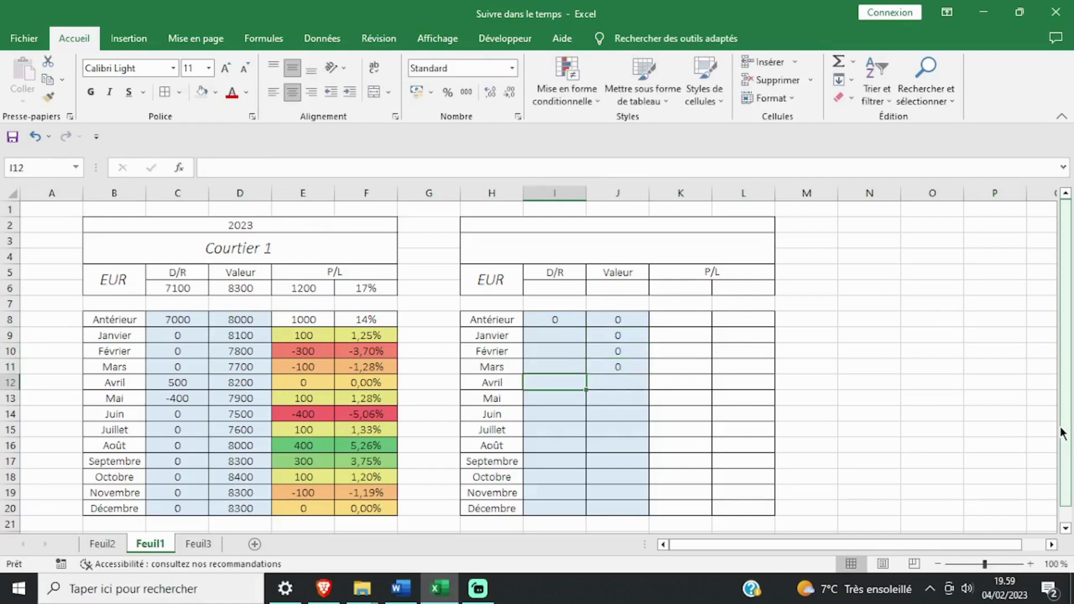
pyautogui.write('1')
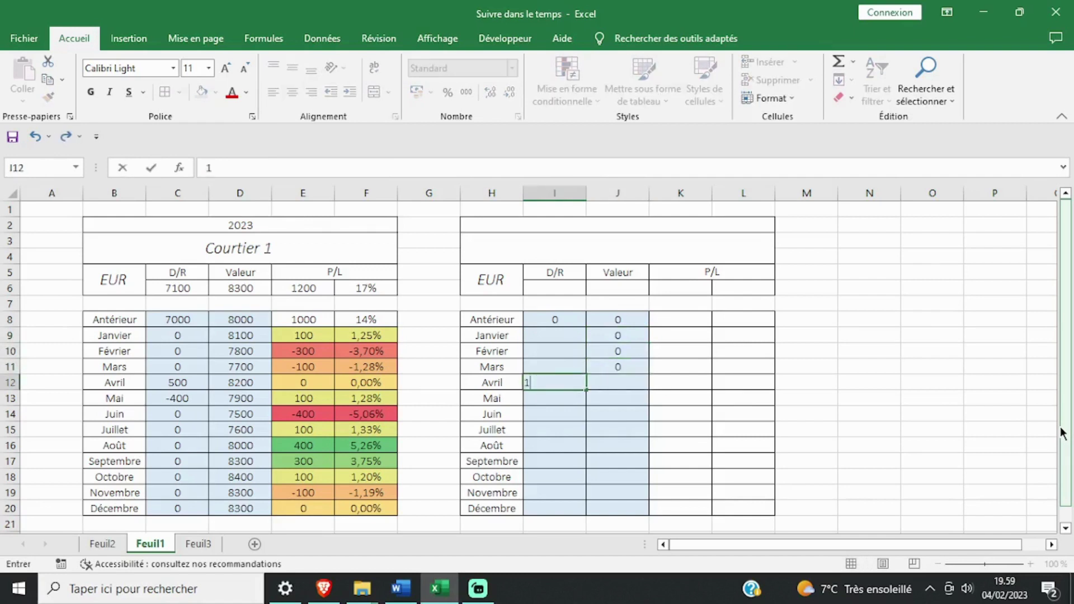
pyautogui.write('00')
pyautogui.press('Right')
pyautogui.write('100')
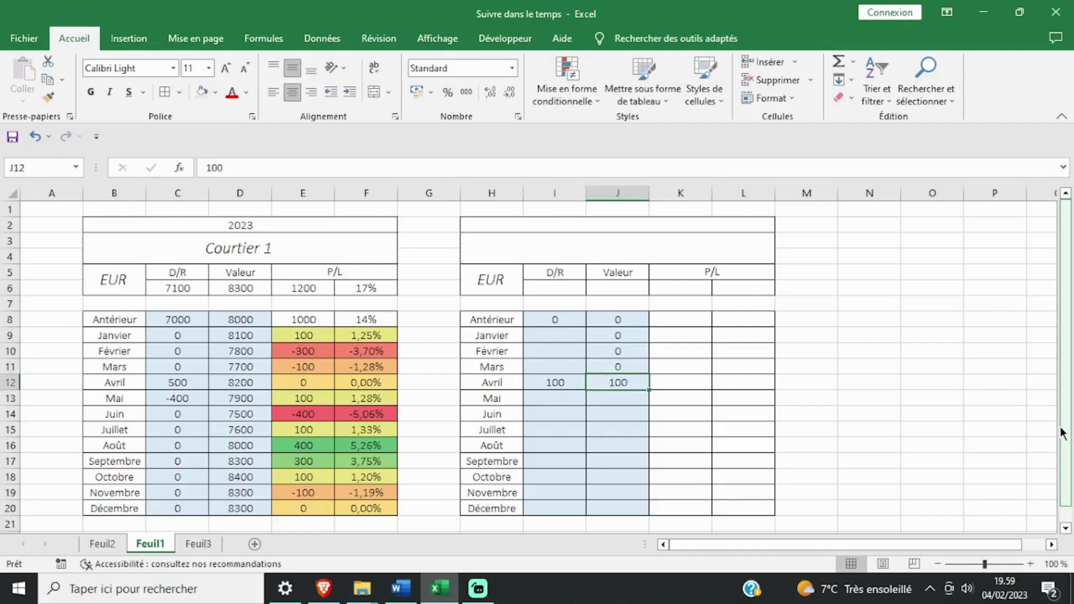
pyautogui.press('Return')
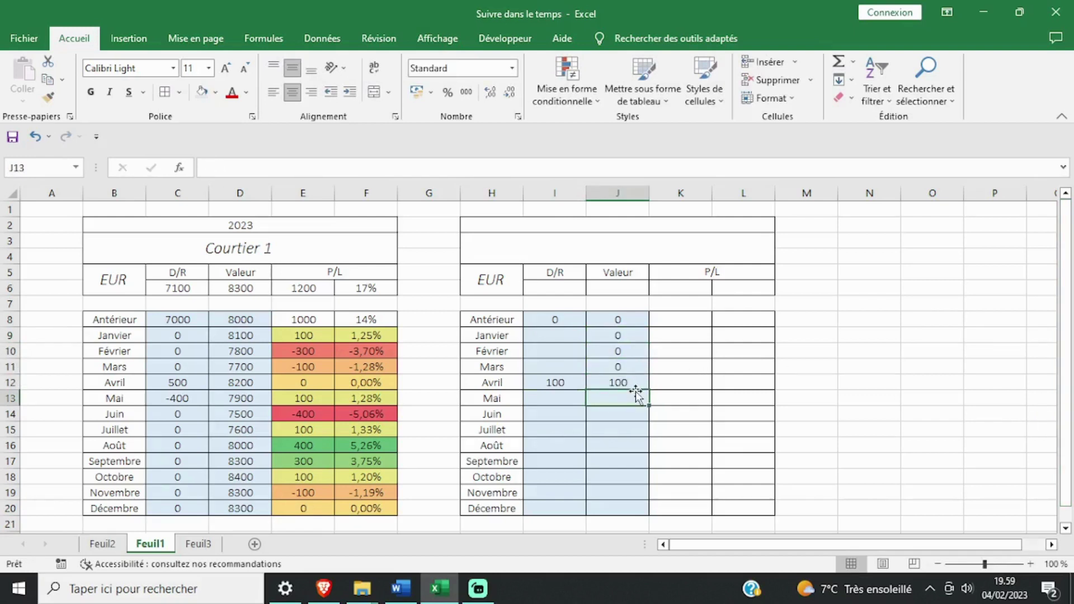
pyautogui.write('120')
pyautogui.press('Return')
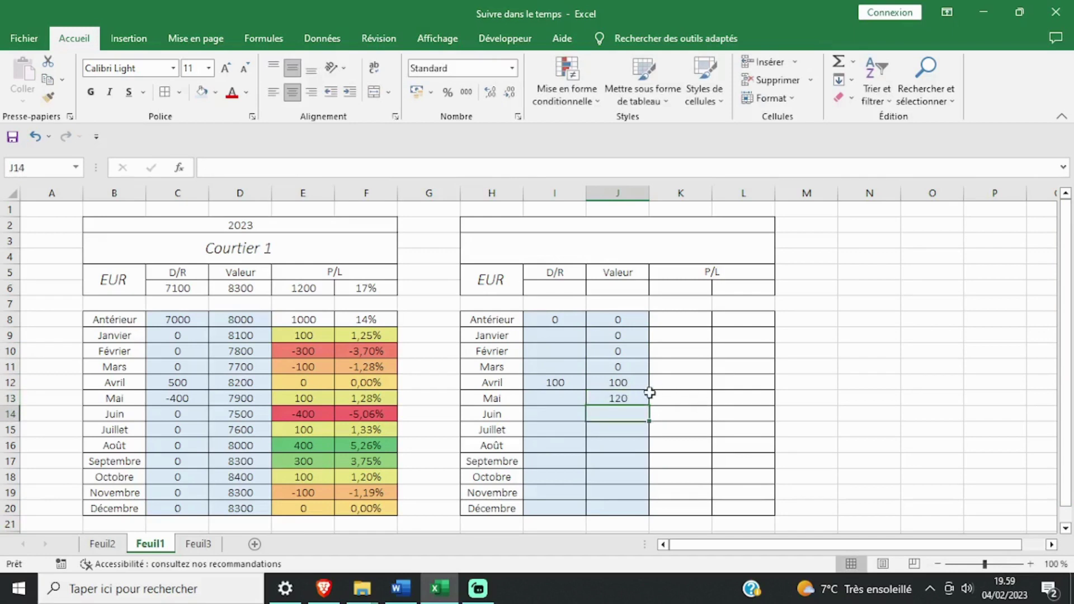
# Step: Calculate Mai's profit or loss in K13 with the formula =J13-I13-J12
pyautogui.click(686, 402)
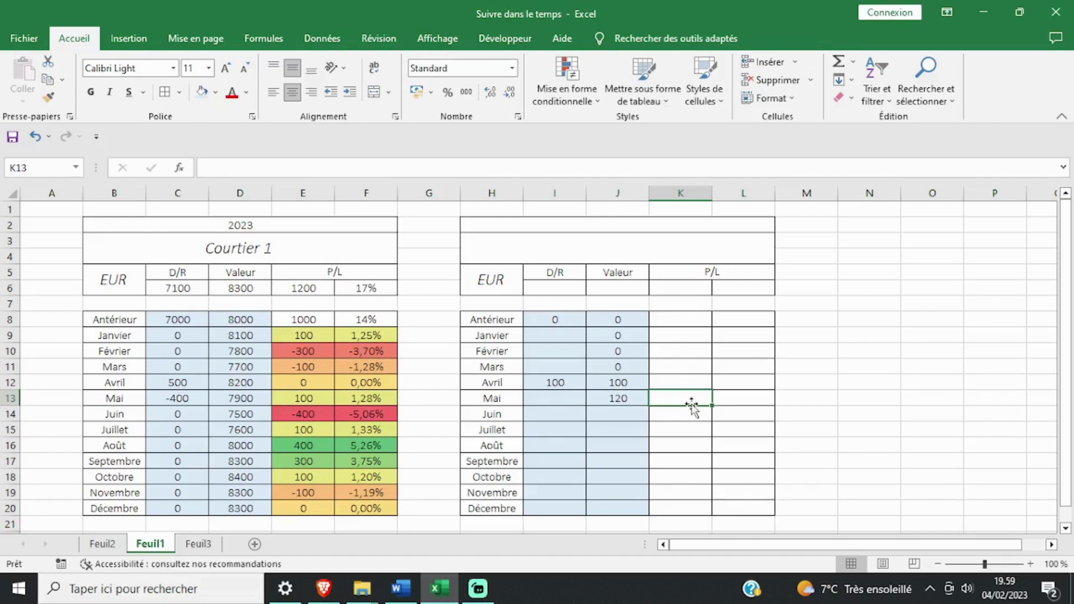
pyautogui.write('=')
pyautogui.click(628, 399)
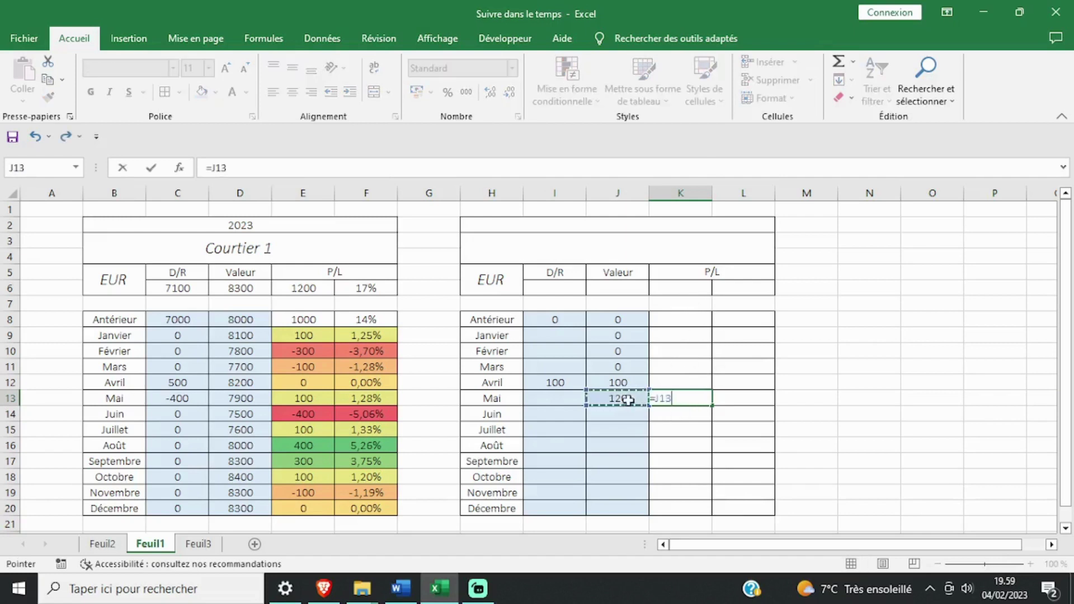
pyautogui.write('-')
pyautogui.click(574, 402)
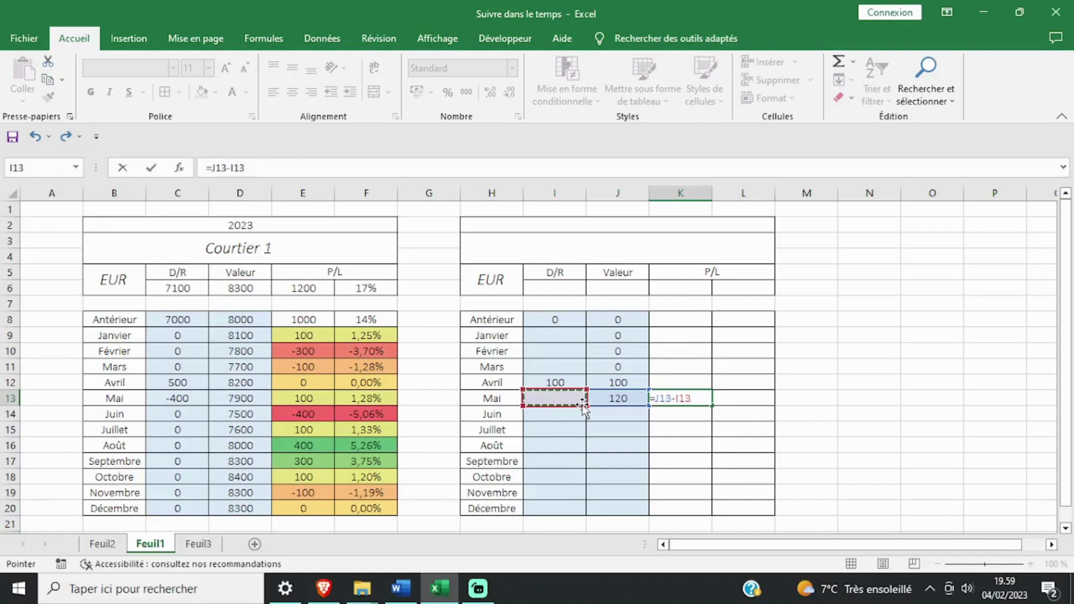
pyautogui.write('-')
pyautogui.click(624, 384)
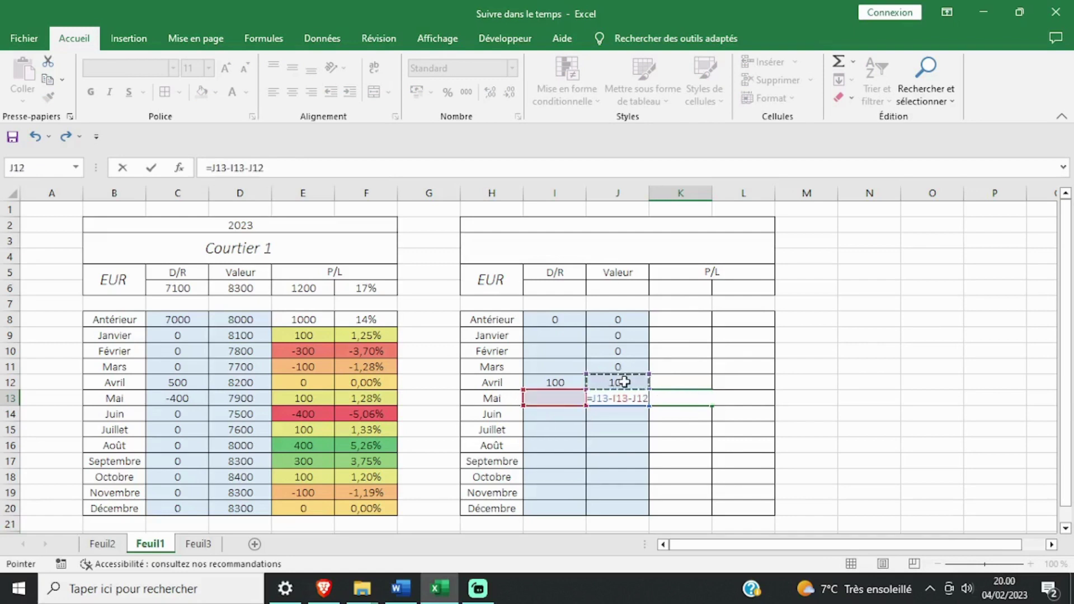
pyautogui.press('Return')
pyautogui.click(676, 397)
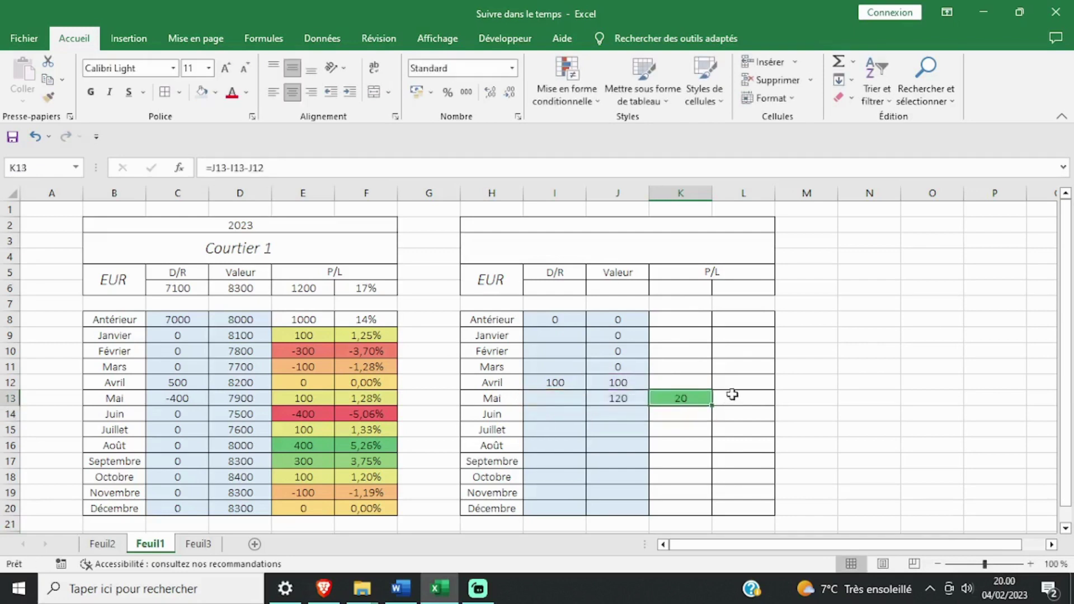
# Step: Clear the conditional formatting rules from the P/L cells K8:L20
pyautogui.moveTo(683, 317); pyautogui.dragTo(746, 503)
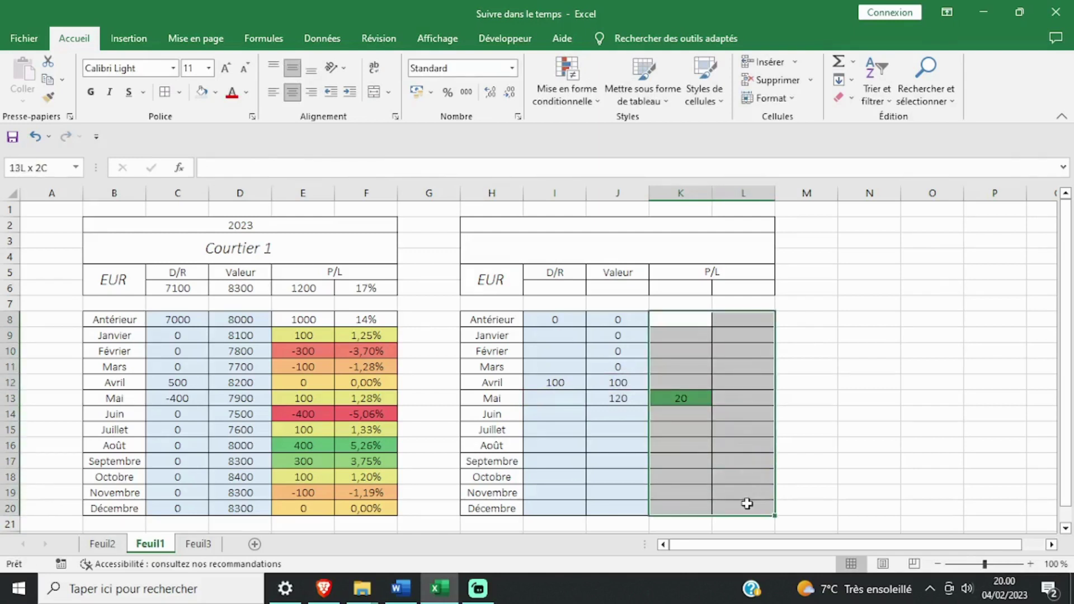
pyautogui.click(568, 94)
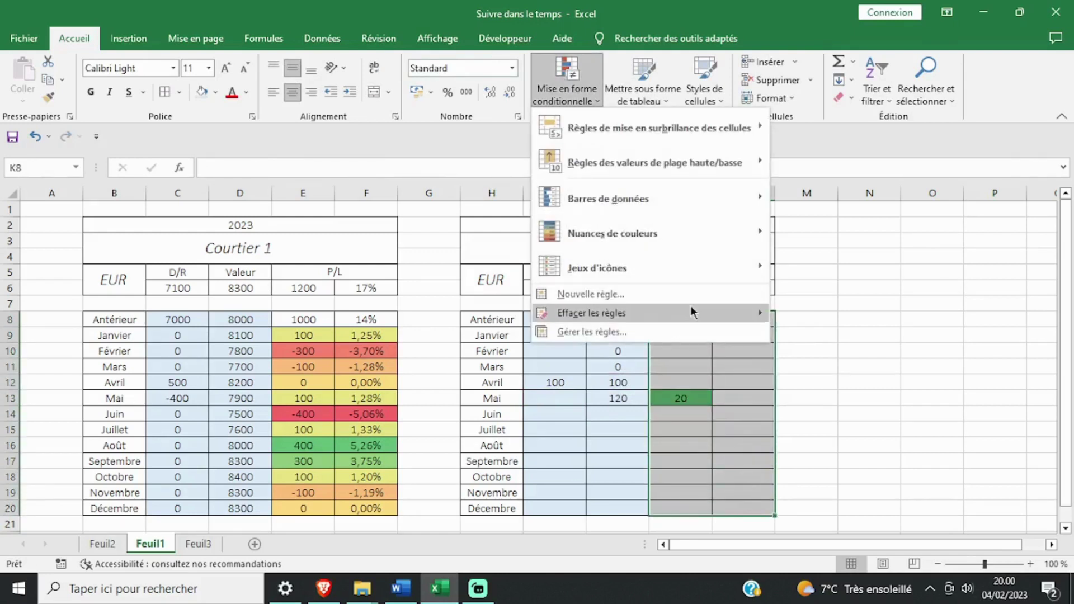
pyautogui.click(817, 311)
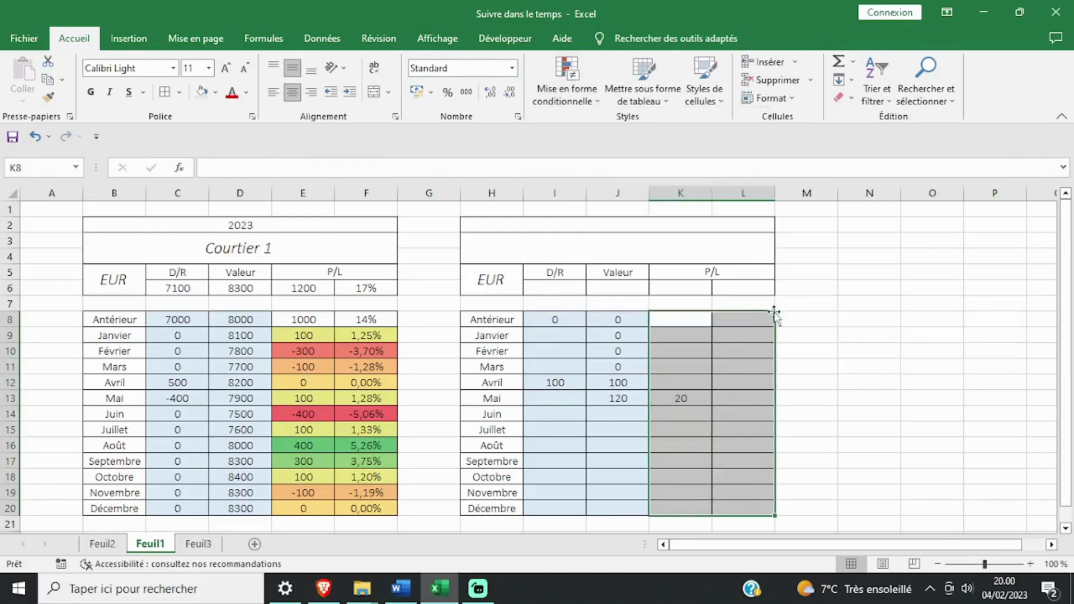
pyautogui.click(690, 367)
# Step: Calculate Mai's percentage P/L in L13 with the formula =K13/(I13+J12)
pyautogui.click(742, 400)
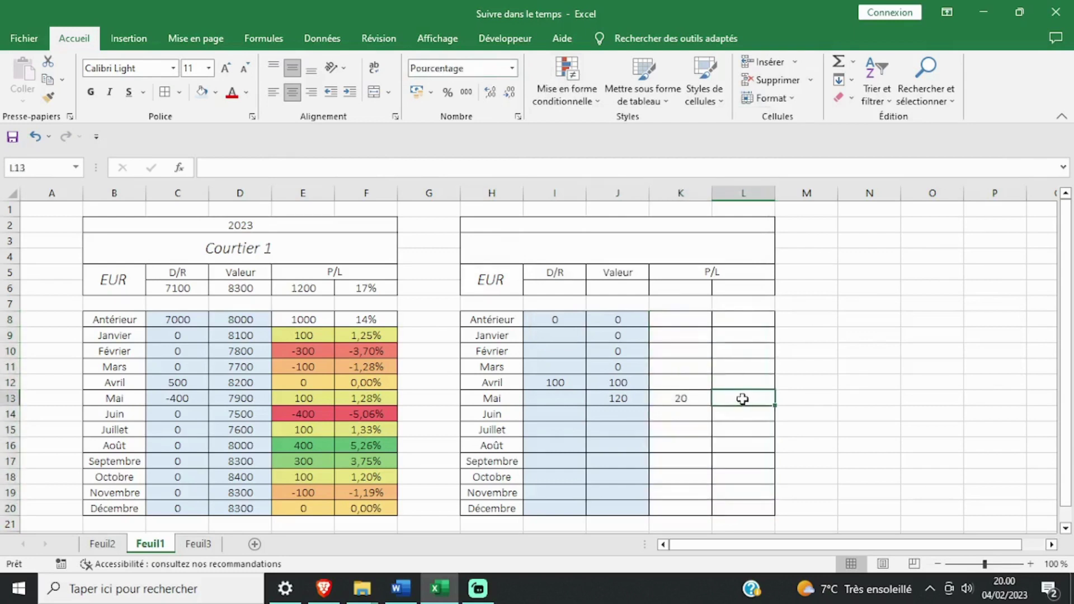
pyautogui.write('=')
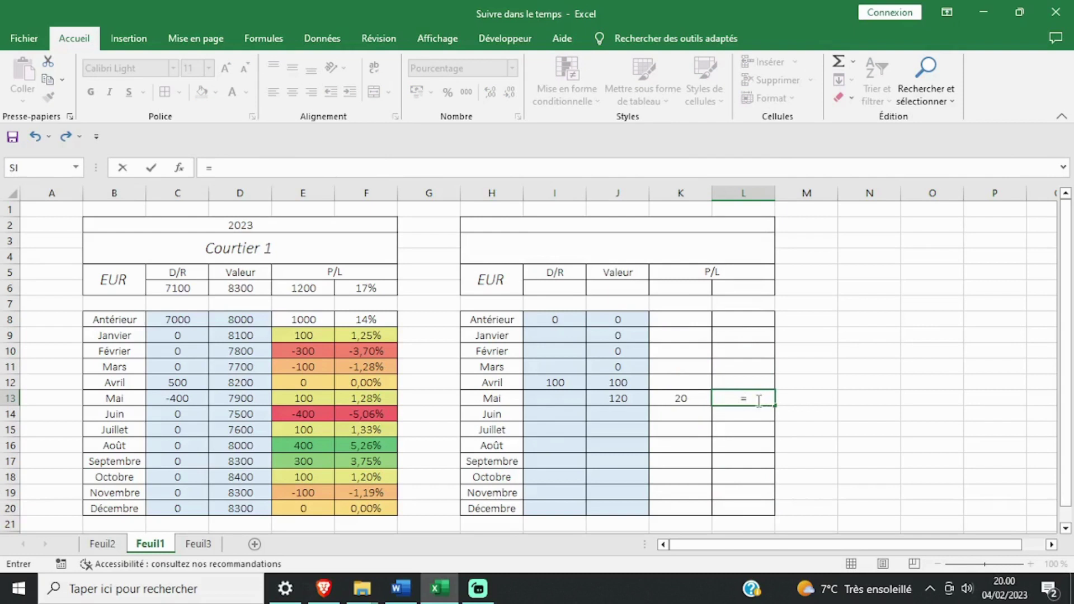
pyautogui.click(678, 395)
pyautogui.write('/')
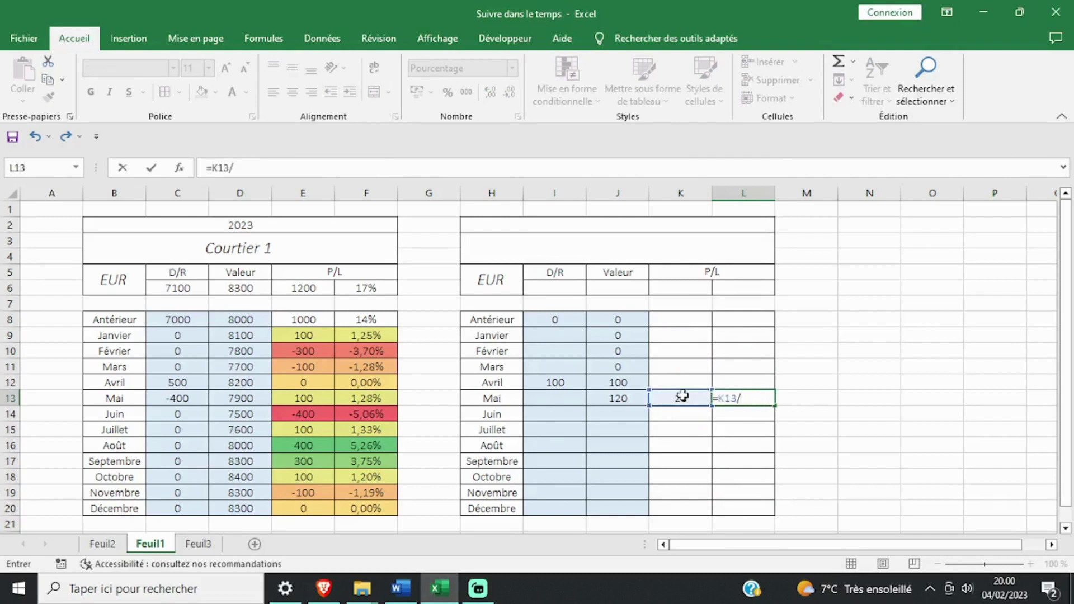
pyautogui.write('(')
pyautogui.click(552, 398)
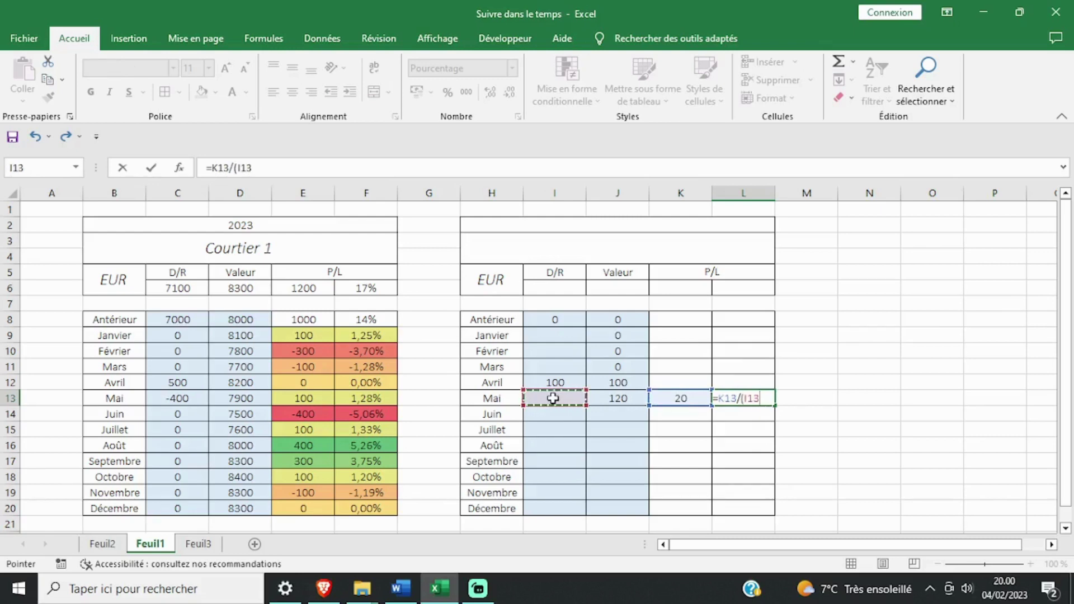
pyautogui.write('+')
pyautogui.click(611, 381)
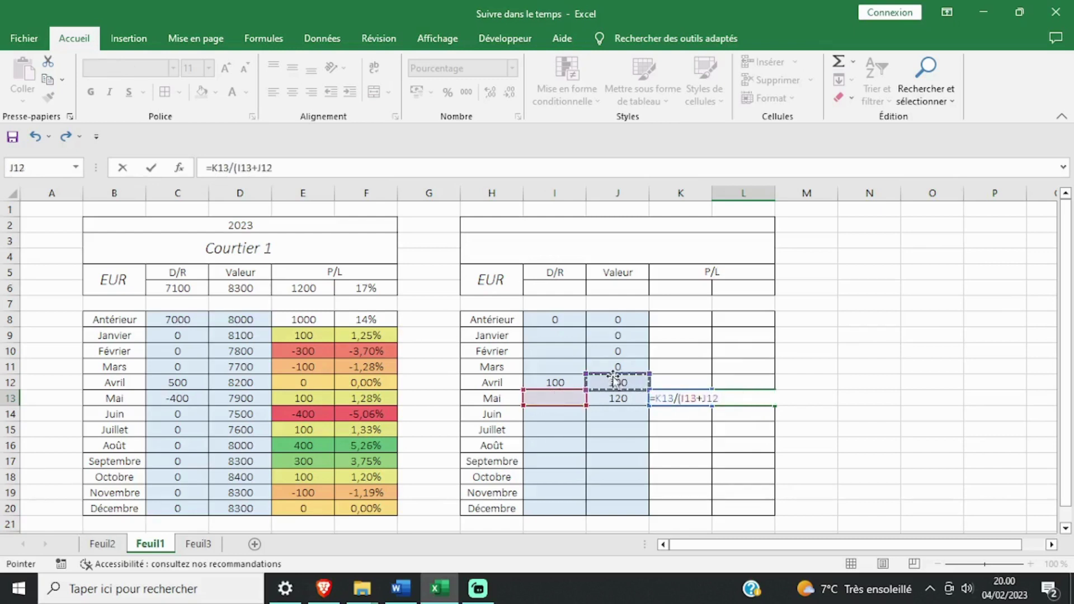
pyautogui.write(')')
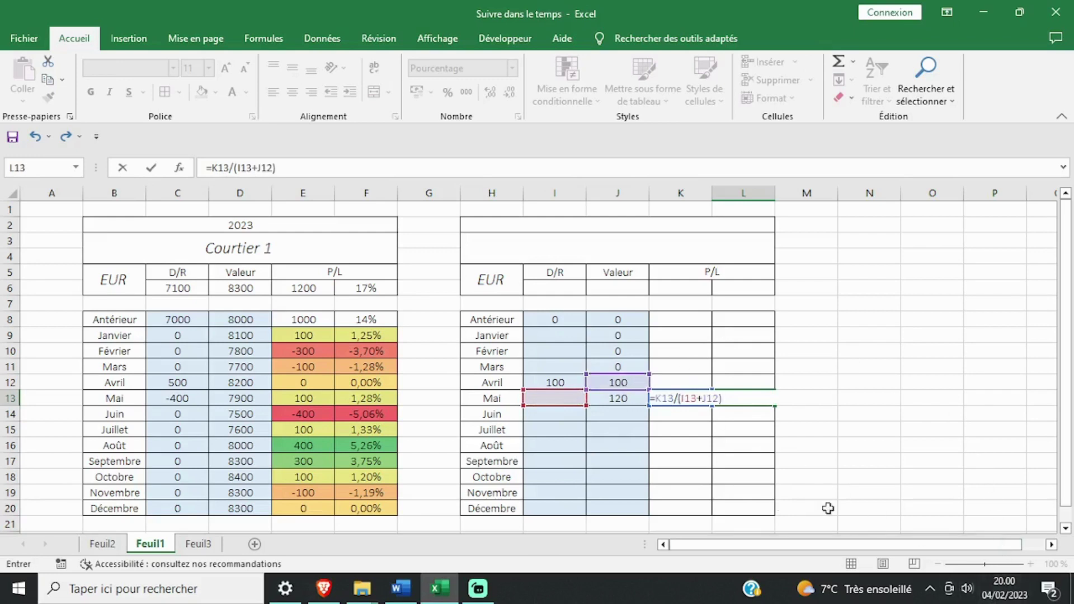
pyautogui.press('Return')
# Step: Fill the L13 and K13 formulas down through Décembre in row 20
pyautogui.click(750, 398)
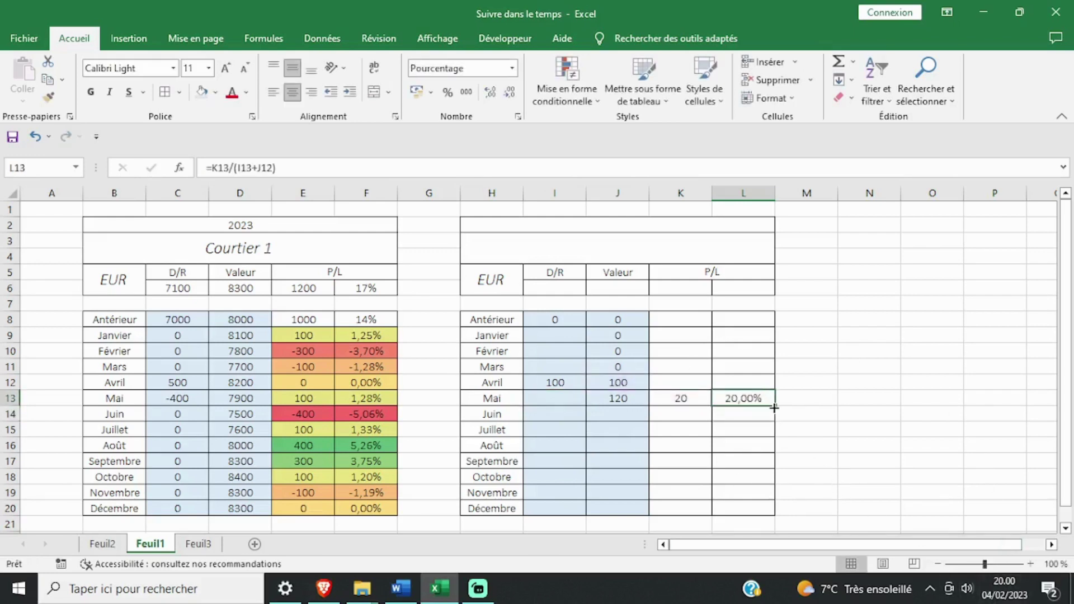
pyautogui.moveTo(774, 407); pyautogui.dragTo(767, 510)
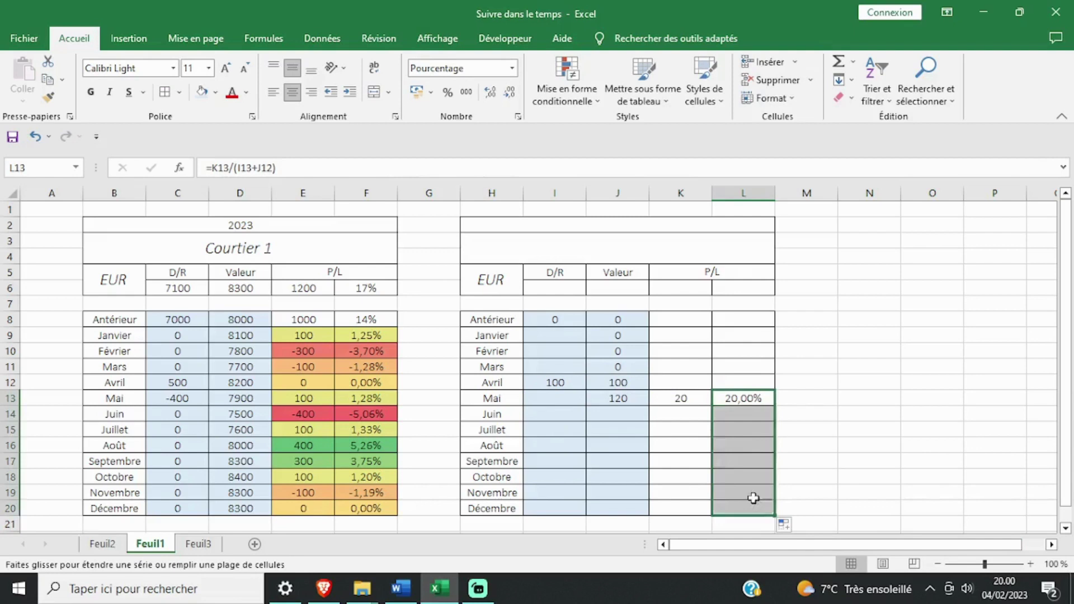
pyautogui.click(681, 401)
pyautogui.moveTo(711, 407); pyautogui.dragTo(708, 510)
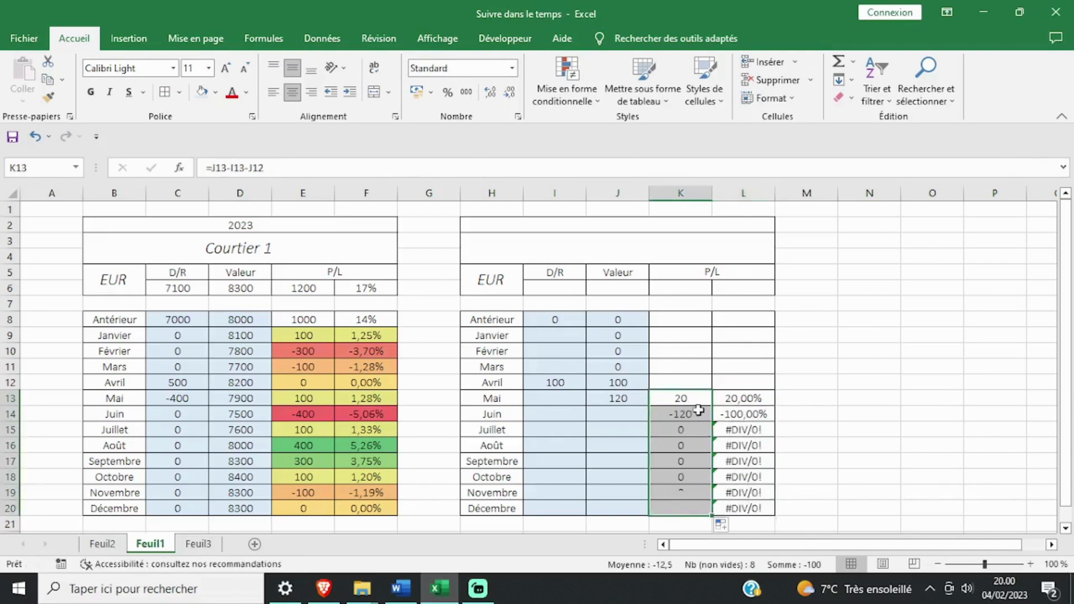
# Step: Fill the K13 and L13 formulas up to the Antérieur row, row 8
pyautogui.click(708, 399)
pyautogui.moveTo(713, 405); pyautogui.dragTo(710, 315)
pyautogui.click(749, 398)
pyautogui.moveTo(776, 404); pyautogui.dragTo(772, 315)
pyautogui.click(833, 365)
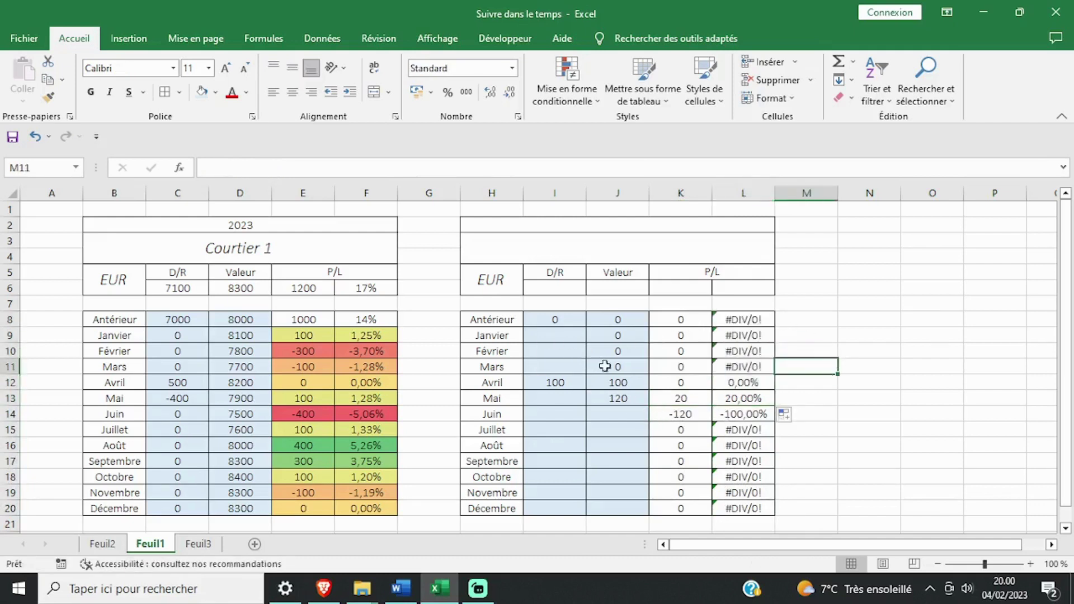
# Step: Total the D/R column in I6 with the formula =SOMME(I8:I20)
pyautogui.click(555, 272)
pyautogui.click(591, 289)
pyautogui.click(568, 288)
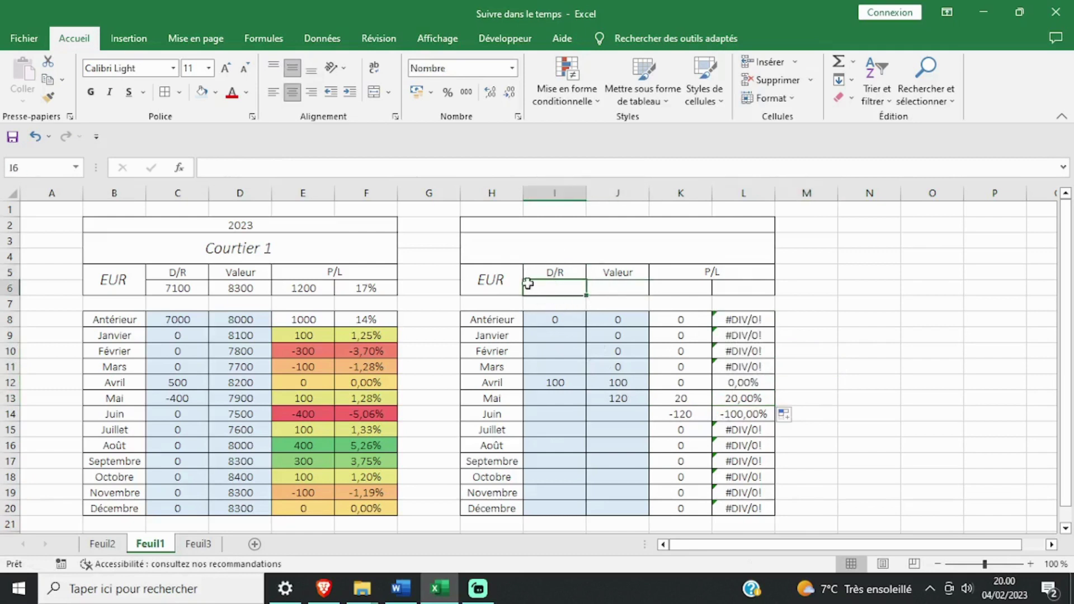
pyautogui.write('=somme')
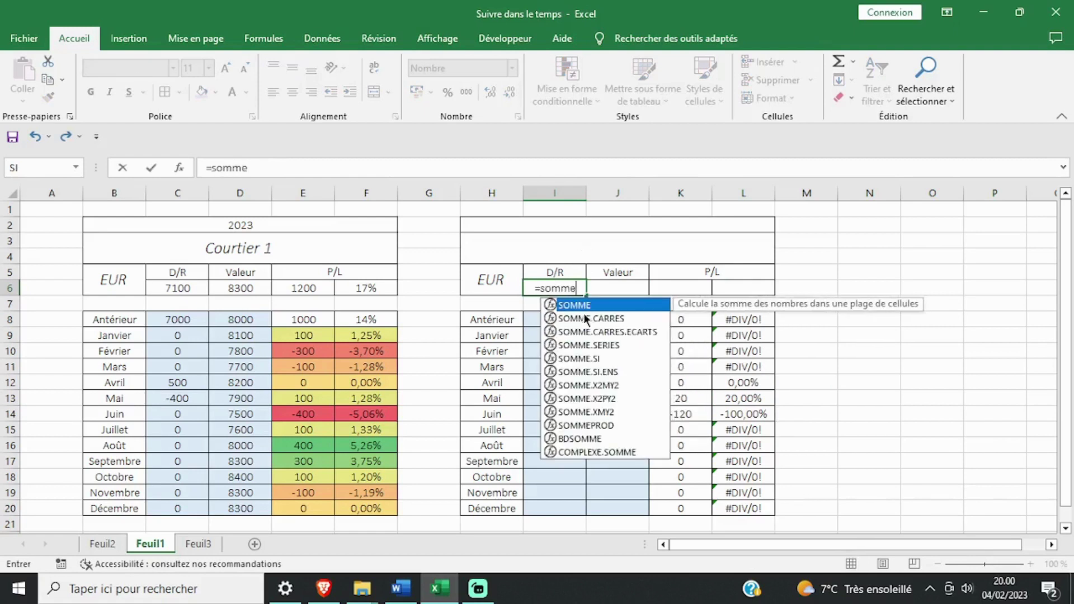
pyautogui.doubleClick(579, 305)
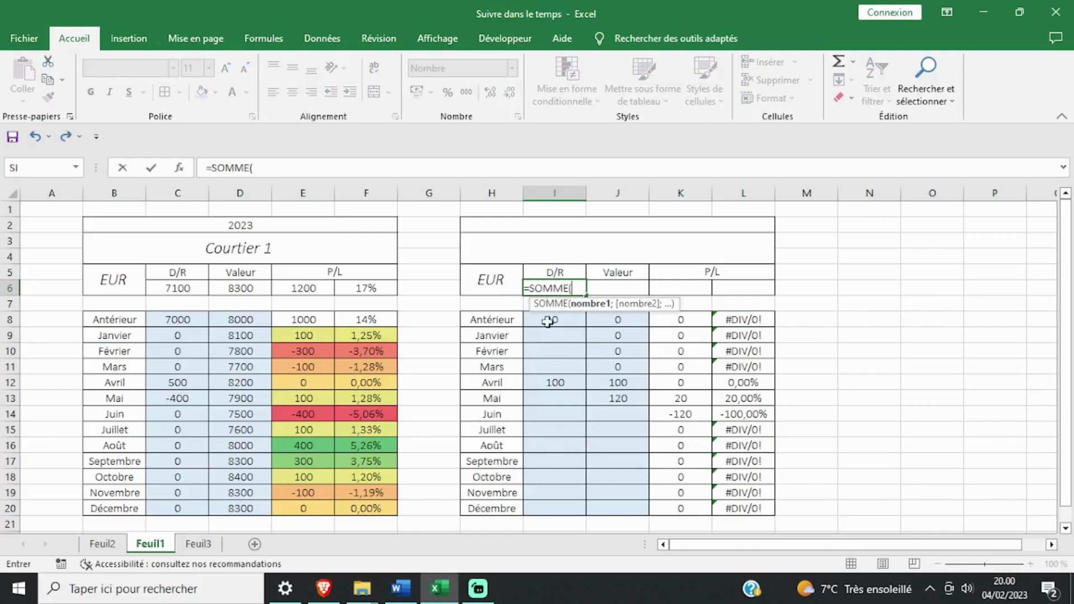
pyautogui.moveTo(548, 321); pyautogui.dragTo(563, 503)
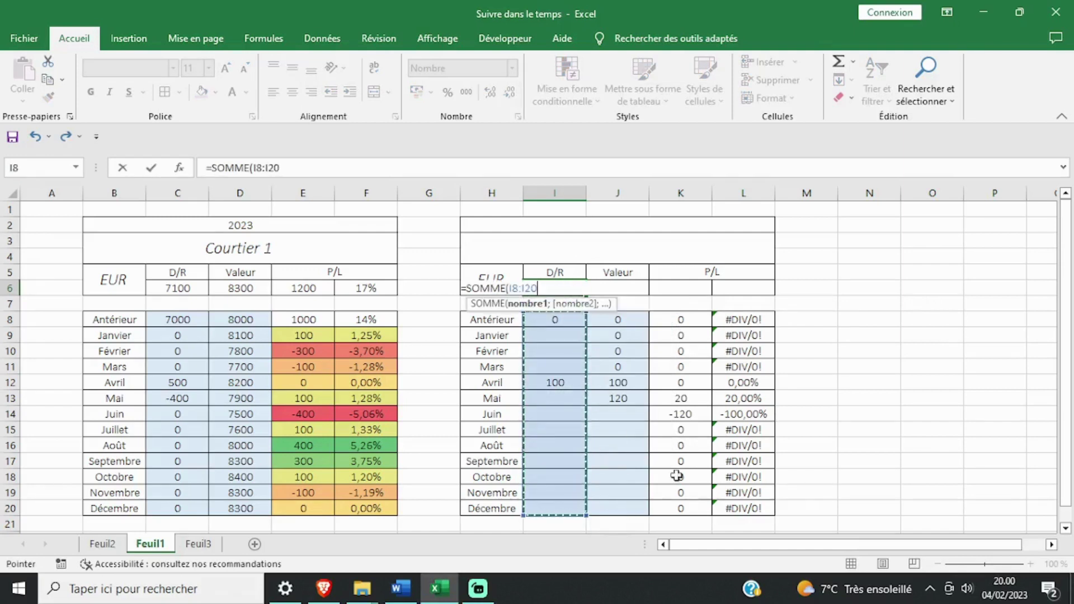
pyautogui.press('Return')
# Step: Copy the 2023 table's Valeur header formula =INDEX(D8:D20;NBVAL(D8:D20)) from D6 into J6
pyautogui.click(626, 290)
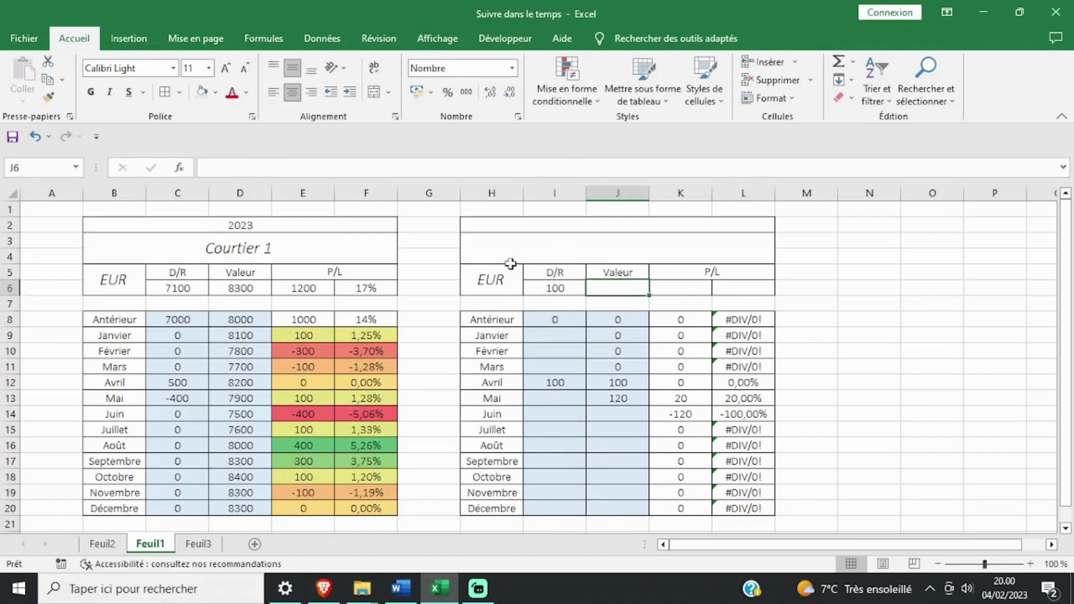
pyautogui.click(246, 286)
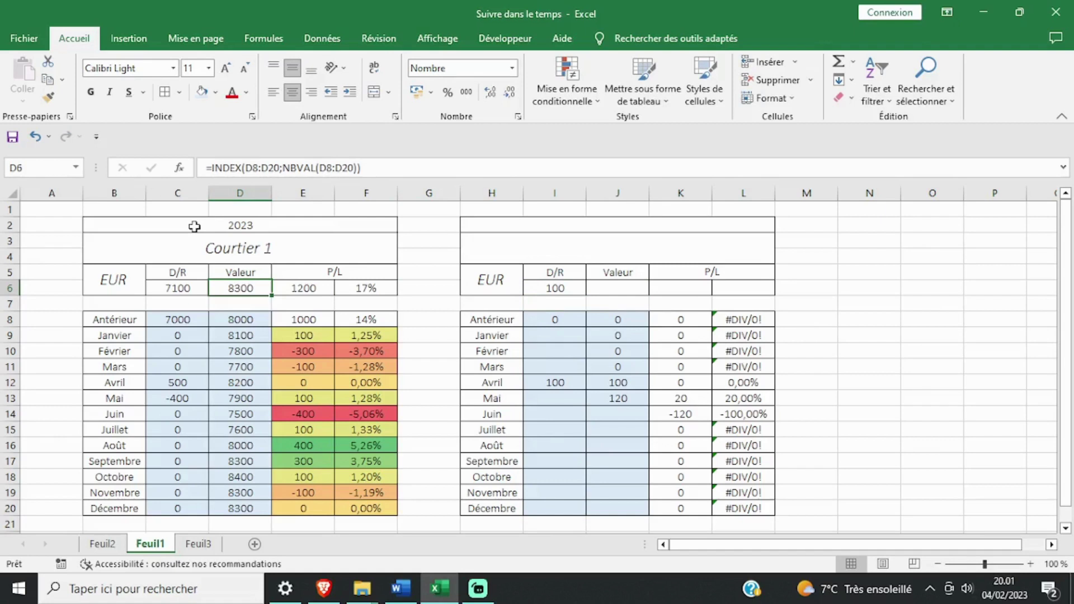
pyautogui.moveTo(386, 165); pyautogui.dragTo(180, 167)
pyautogui.hotkey('ctrl', 'c')
pyautogui.press('Return')
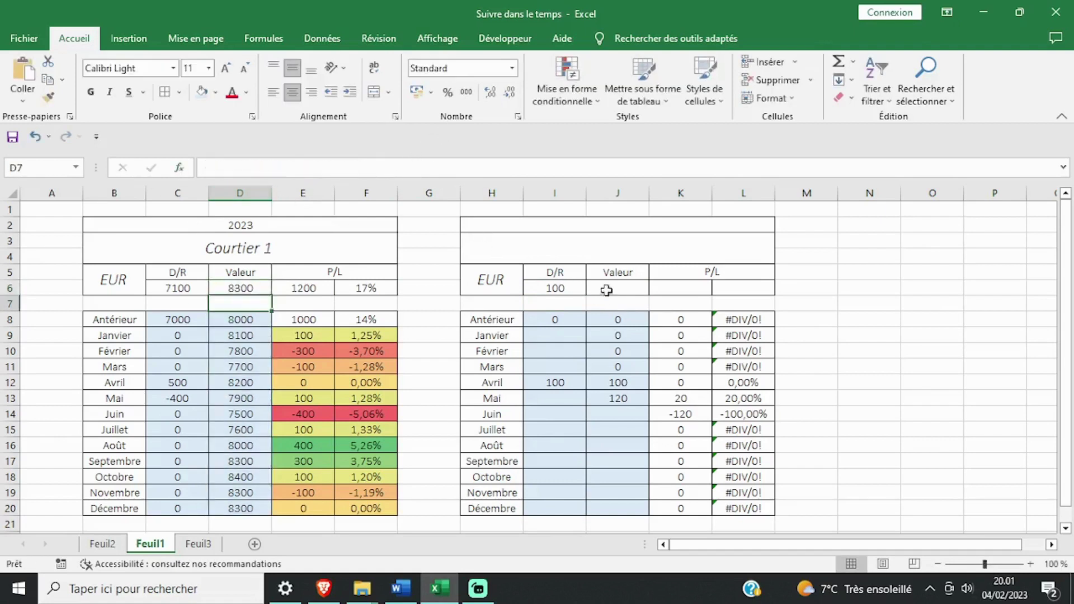
pyautogui.click(606, 288)
pyautogui.hotkey('ctrl', 'v')
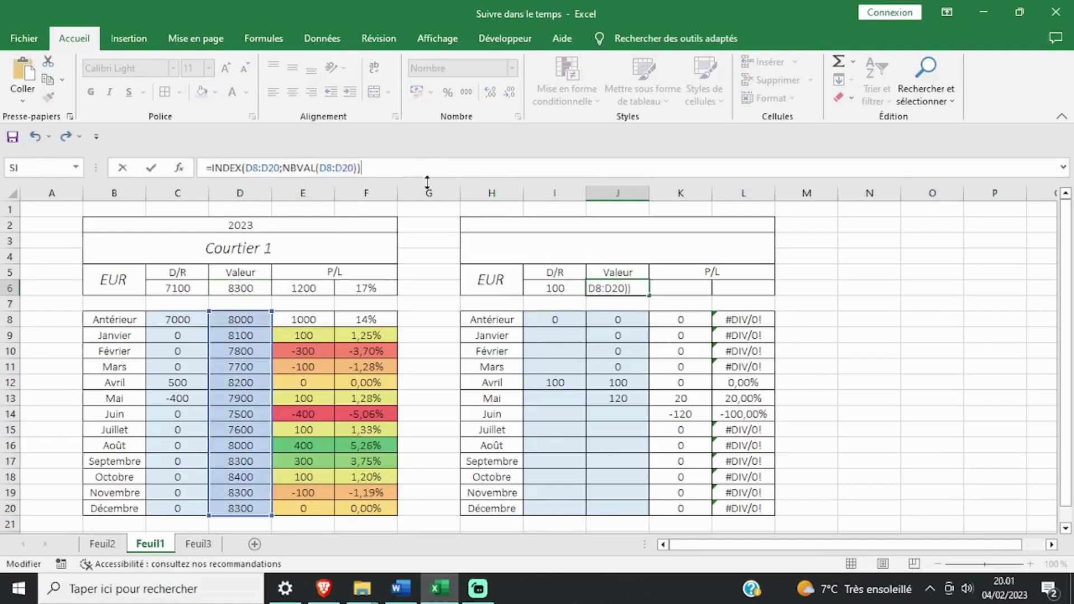
pyautogui.press('Return')
# Step: Redirect both ranges of the J6 formula to the new Valeur column, giving =INDEX(J8:J20;NBVAL(J8:J20))
pyautogui.click(622, 283)
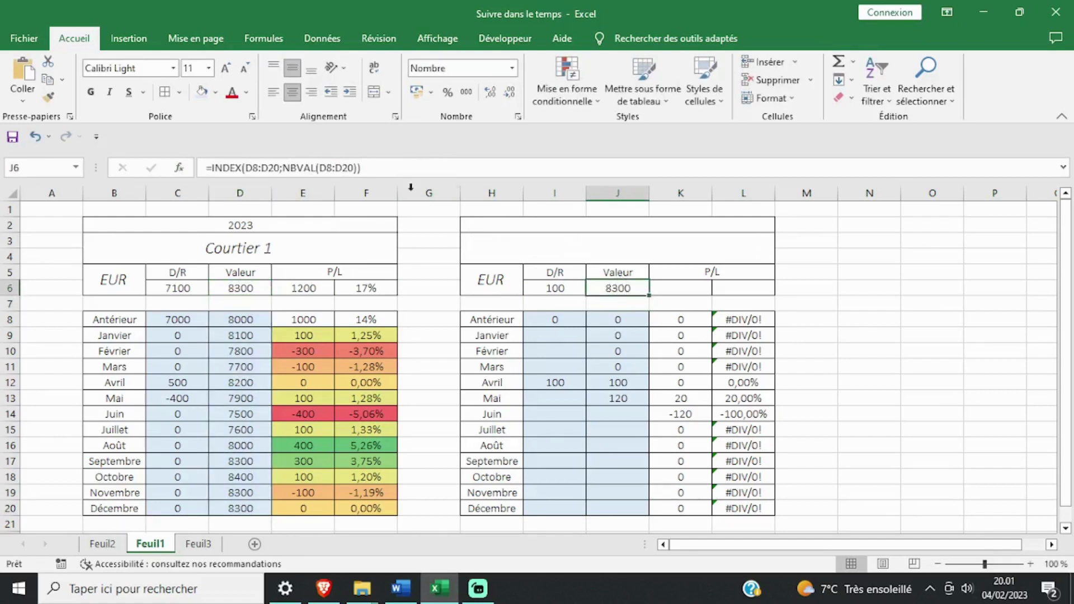
pyautogui.click(282, 167)
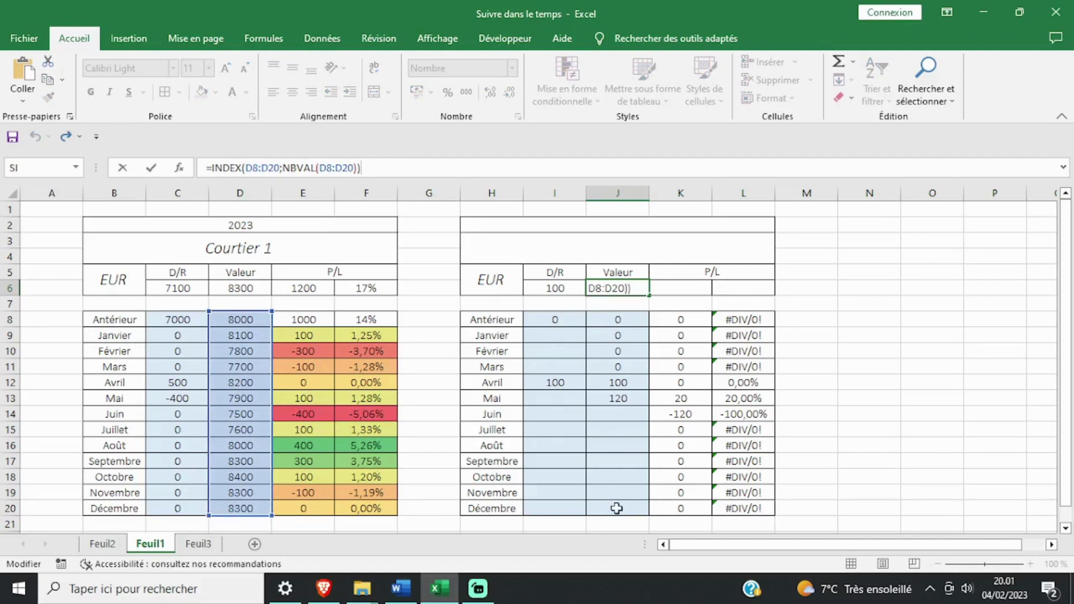
pyautogui.press('Return')
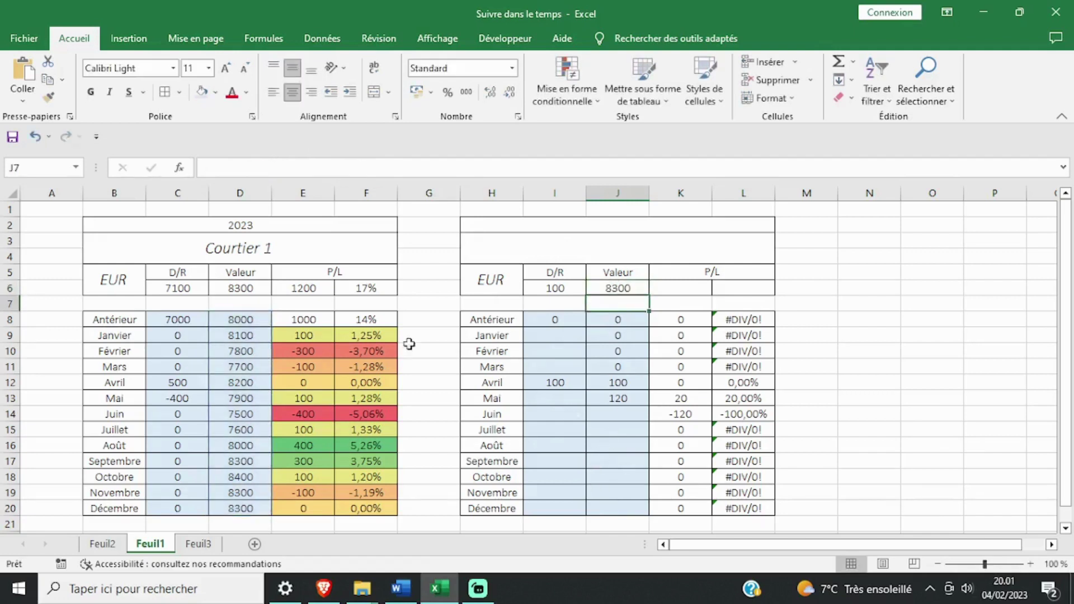
pyautogui.click(623, 291)
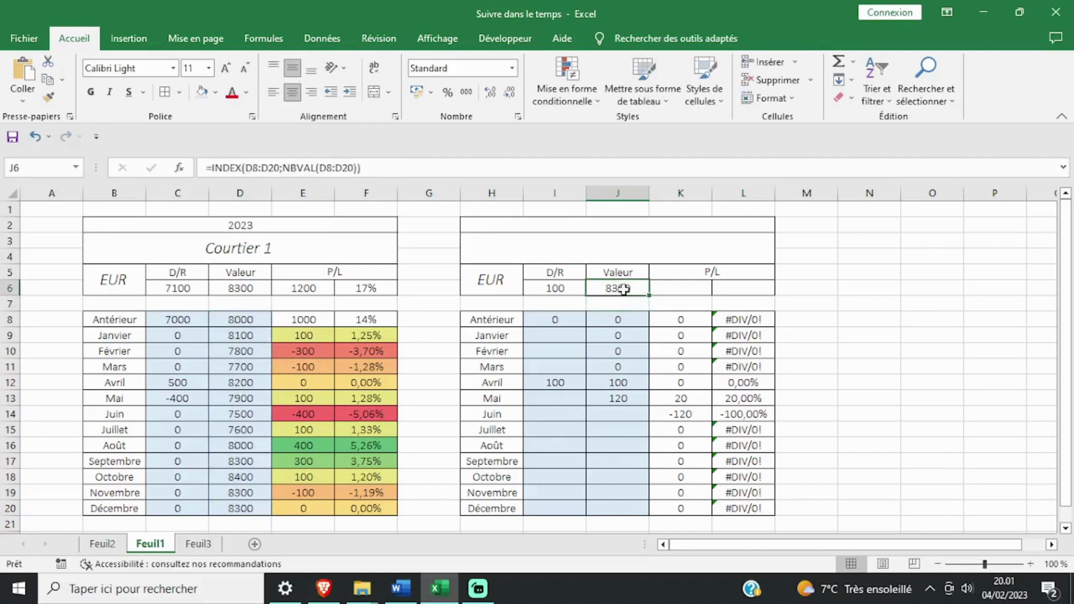
pyautogui.click(503, 167)
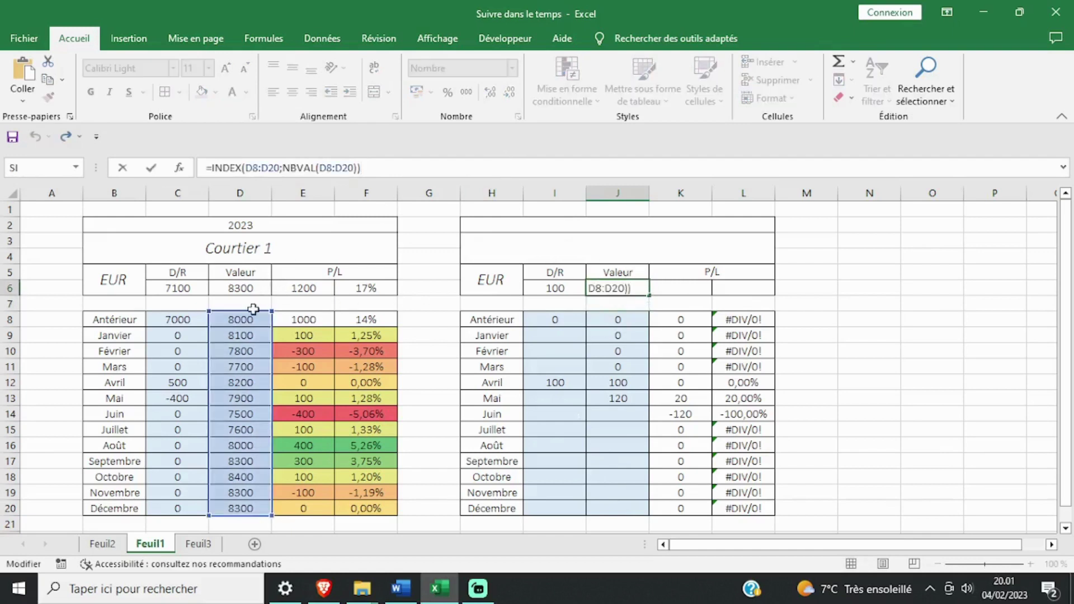
pyautogui.moveTo(253, 310); pyautogui.dragTo(631, 311)
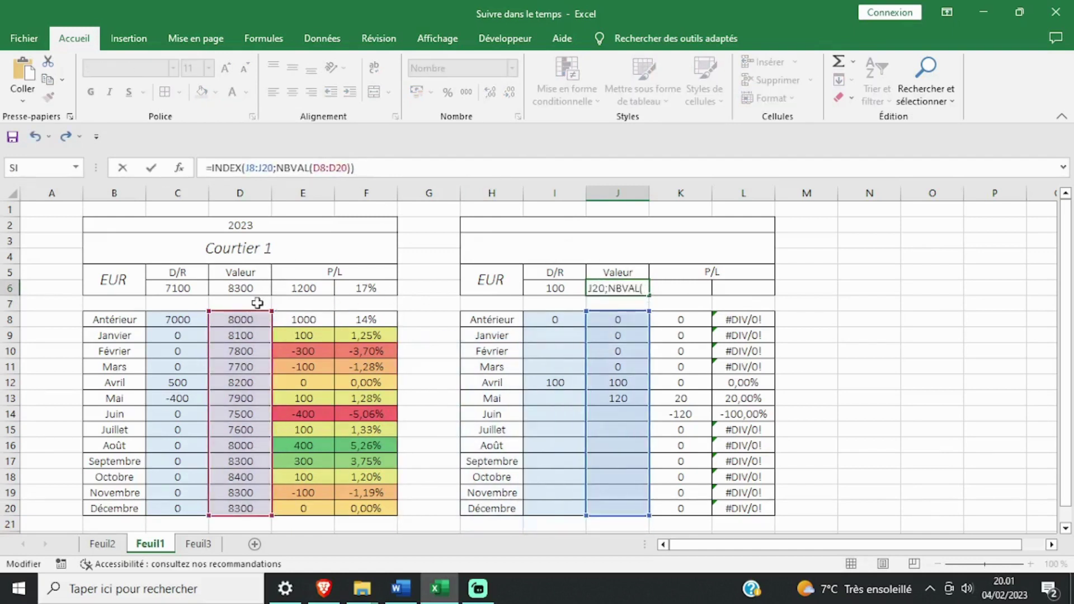
pyautogui.moveTo(257, 302); pyautogui.dragTo(618, 310)
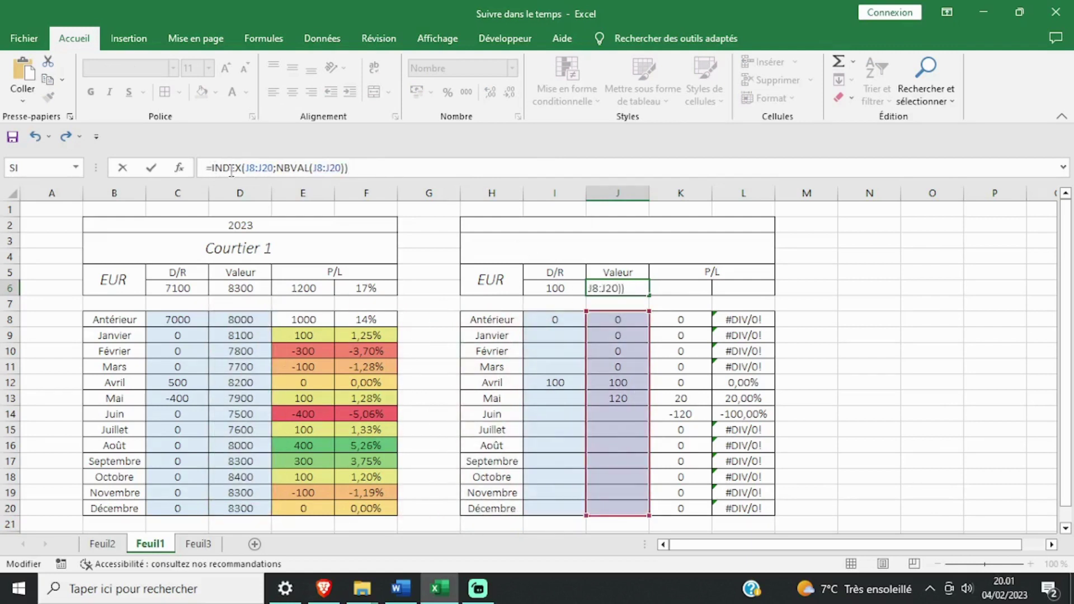
pyautogui.moveTo(245, 168); pyautogui.dragTo(274, 168)
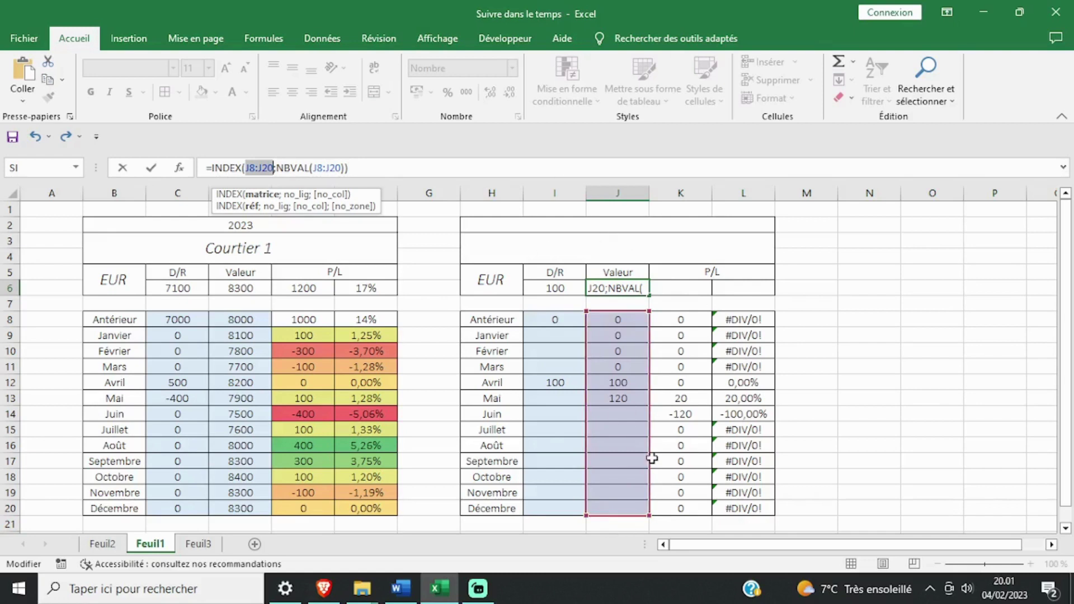
pyautogui.click(357, 168)
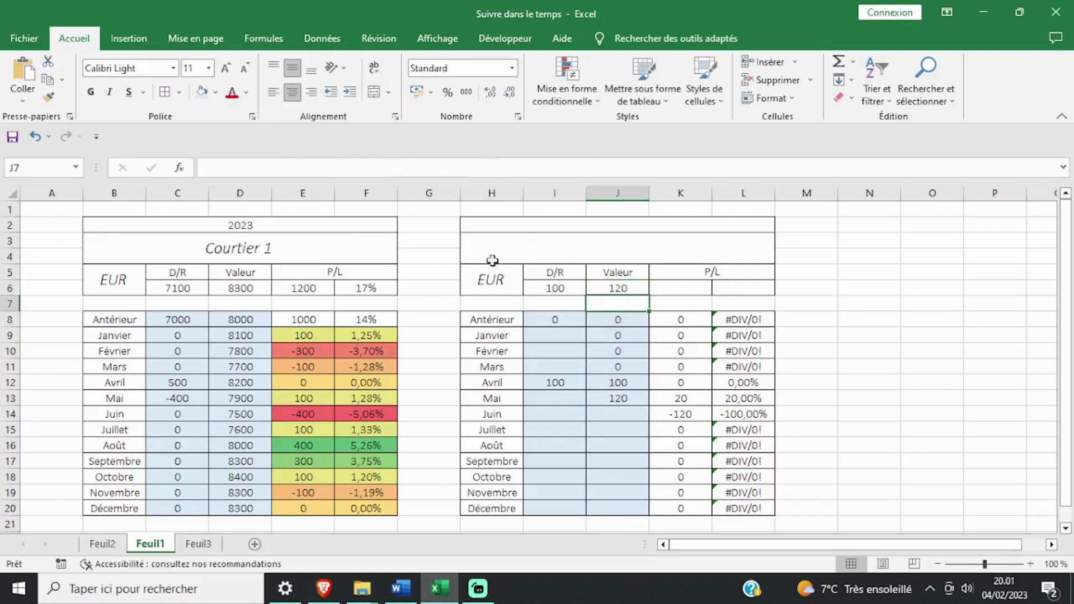
# Step: Enter 110 as Juin's Valeur in J14 and check the header value in J6 against it
pyautogui.click(623, 397)
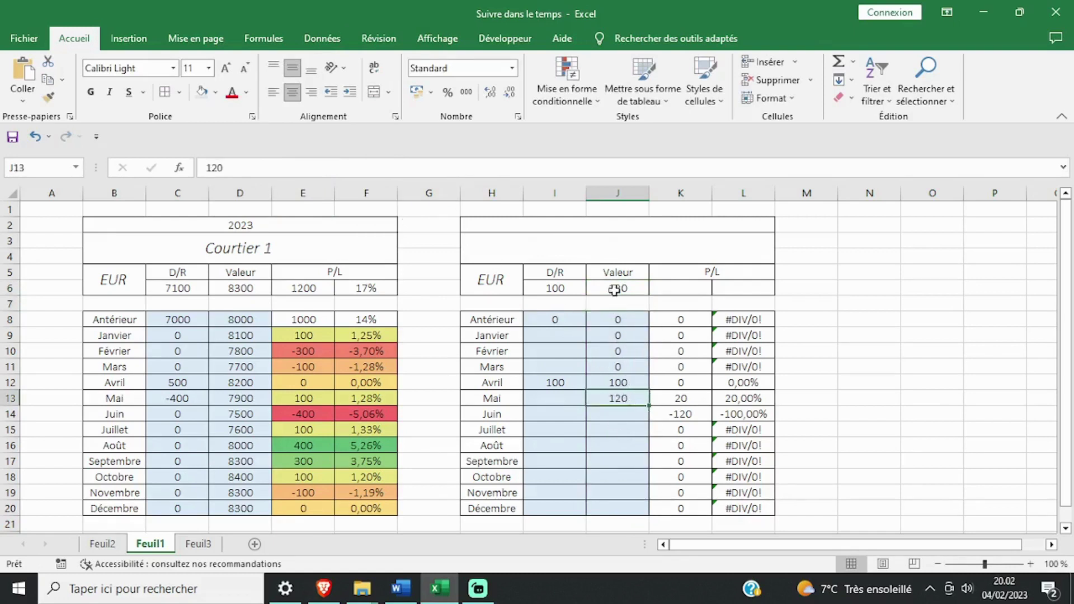
pyautogui.click(629, 413)
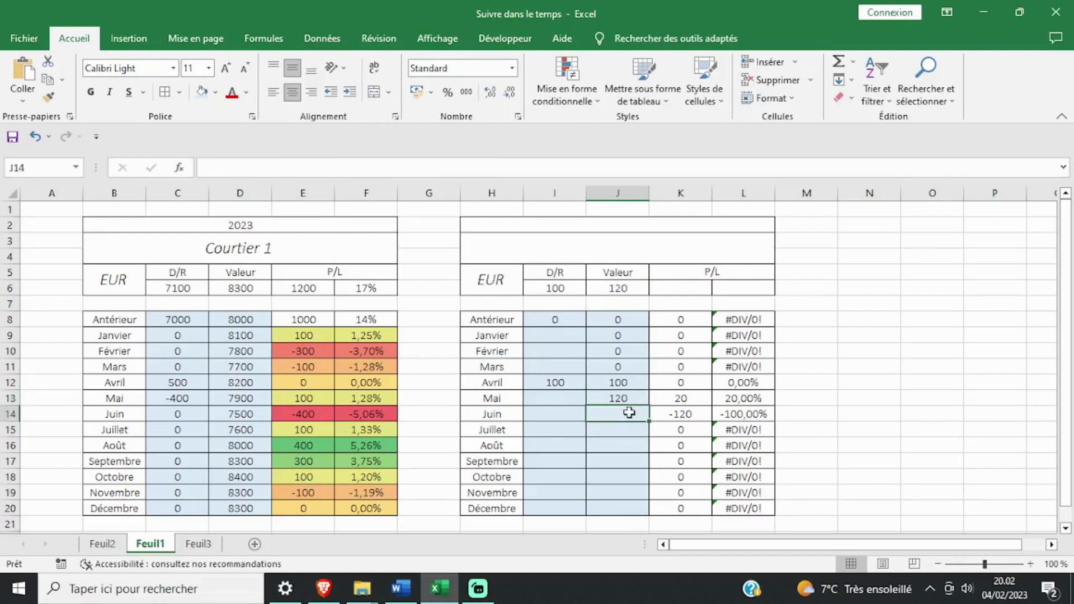
pyautogui.write('110')
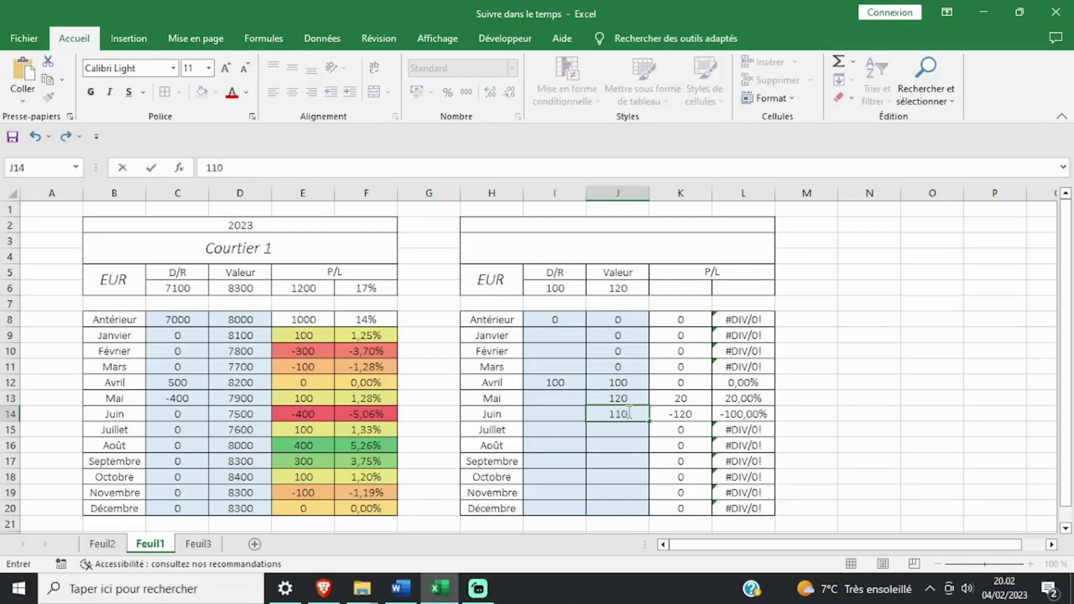
pyautogui.press('Return')
pyautogui.click(619, 296)
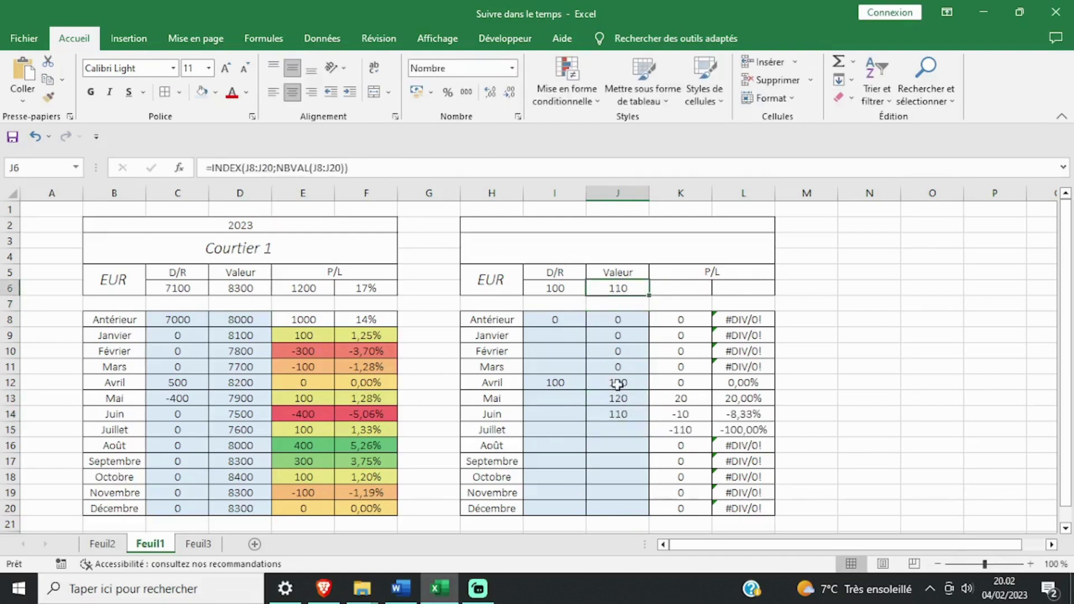
pyautogui.click(615, 412)
# Step: Calculate the overall P/L amount in K6 with the formula =J6-I6
pyautogui.click(691, 288)
pyautogui.write('=')
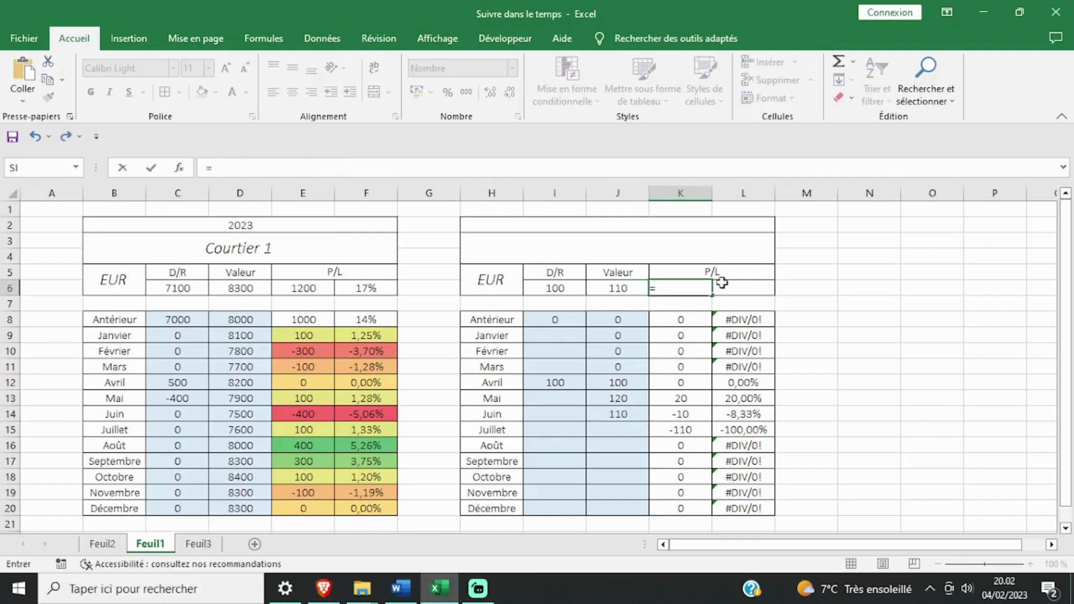
pyautogui.click(631, 289)
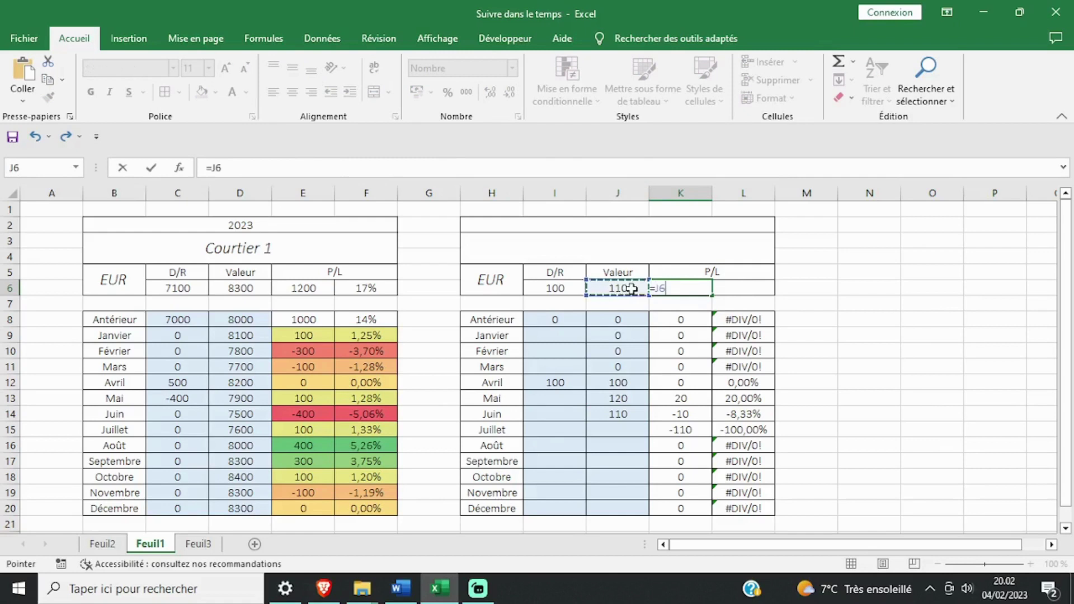
pyautogui.write('-')
pyautogui.click(550, 288)
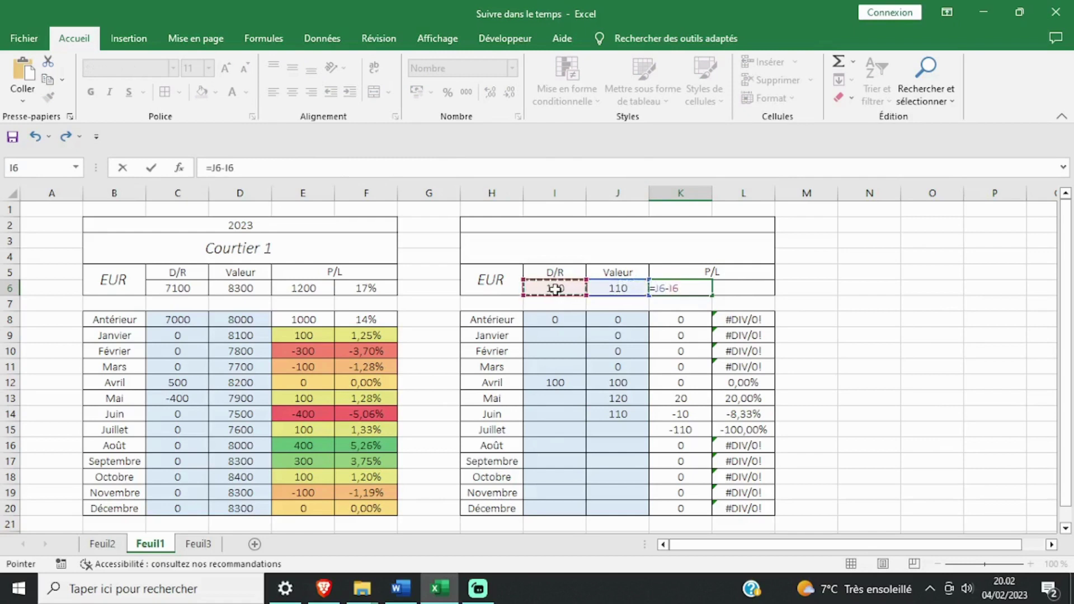
pyautogui.press('Return')
pyautogui.click(683, 289)
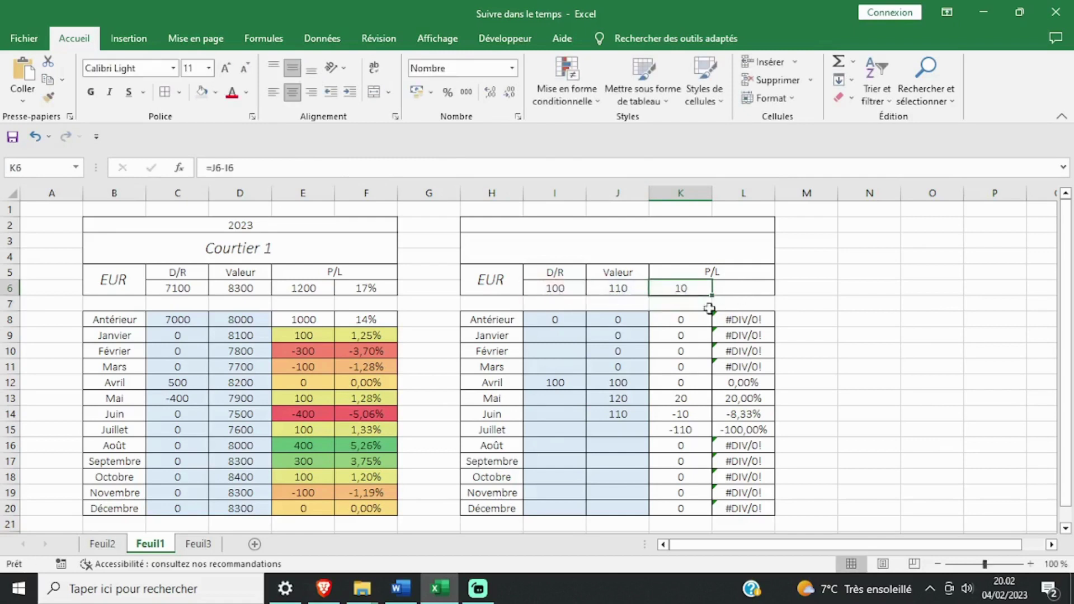
# Step: Calculate the overall P/L percentage in L6 with the formula =K6/I6
pyautogui.click(743, 294)
pyautogui.write('=')
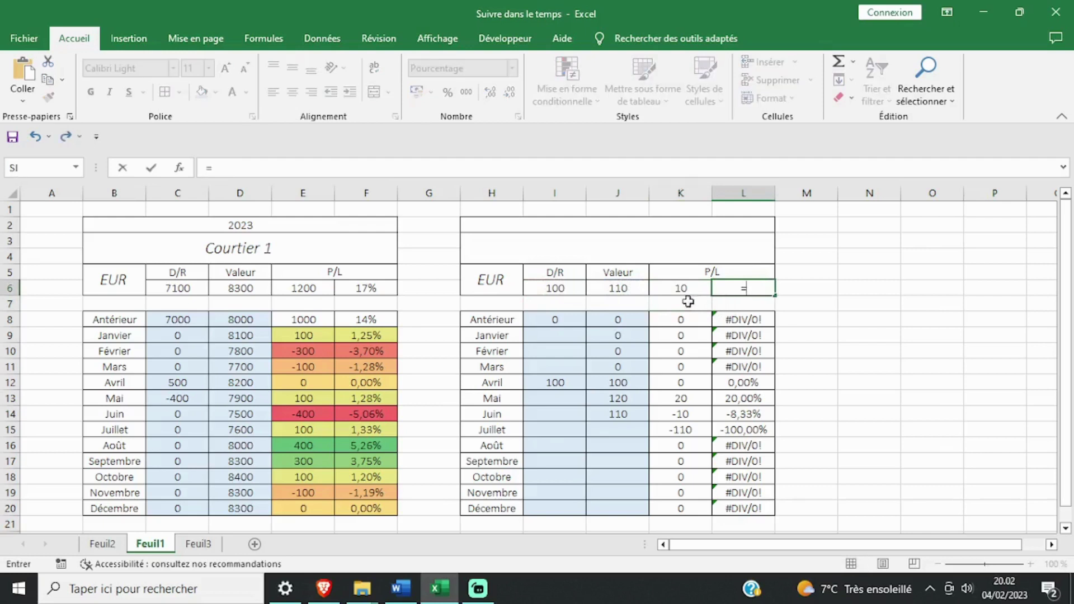
pyautogui.click(680, 288)
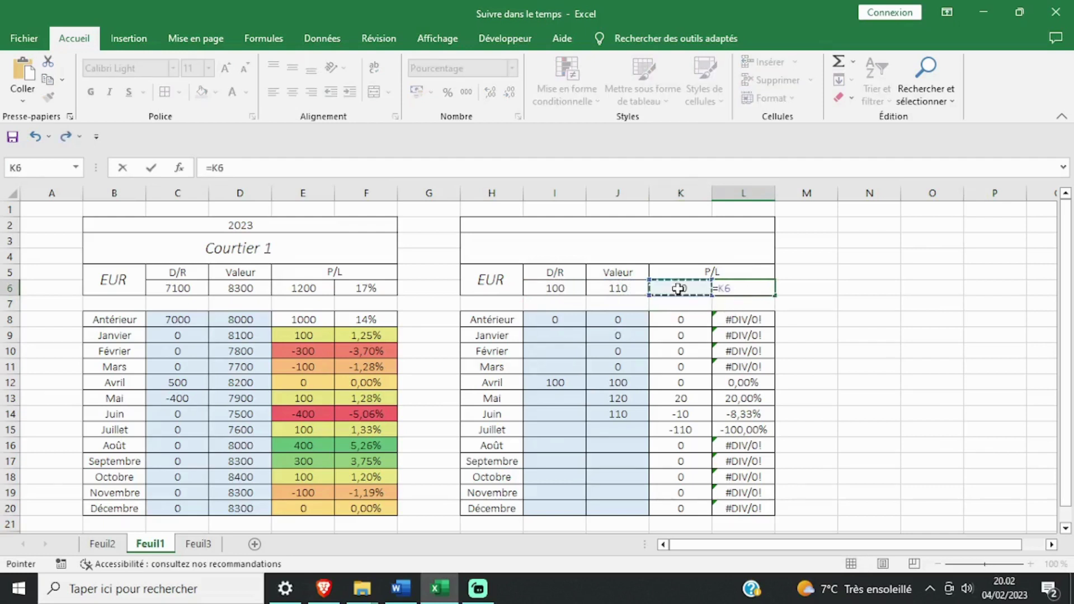
pyautogui.write('/')
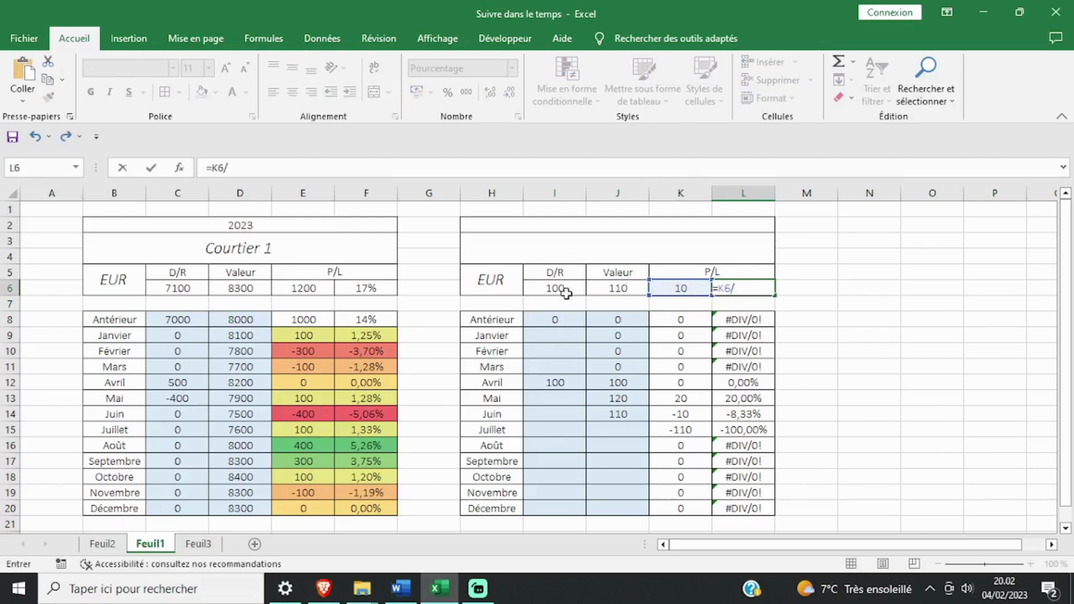
pyautogui.click(552, 288)
pyautogui.press('Return')
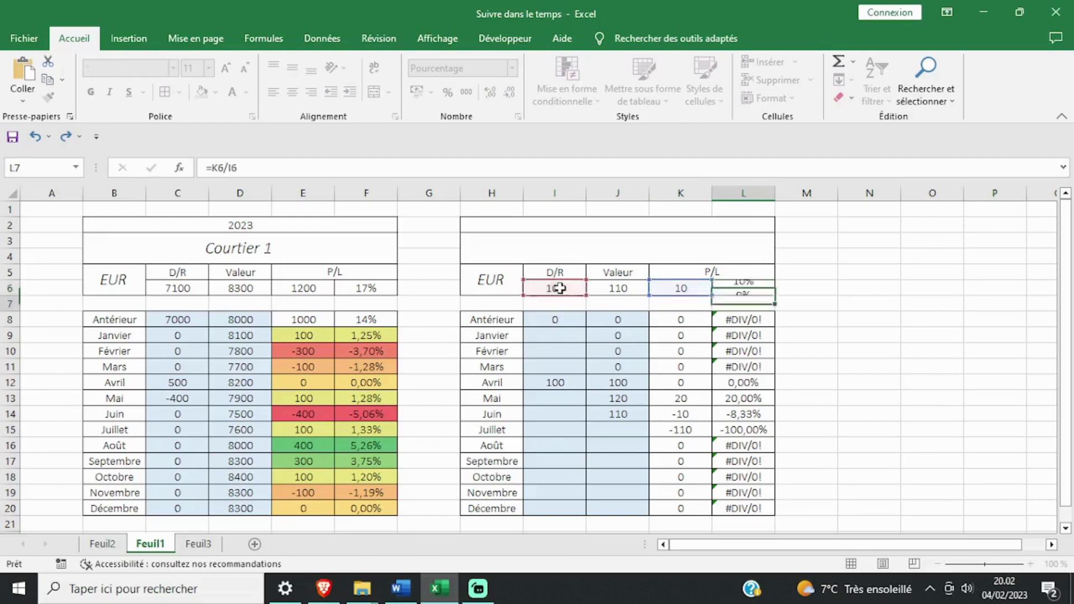
pyautogui.click(820, 323)
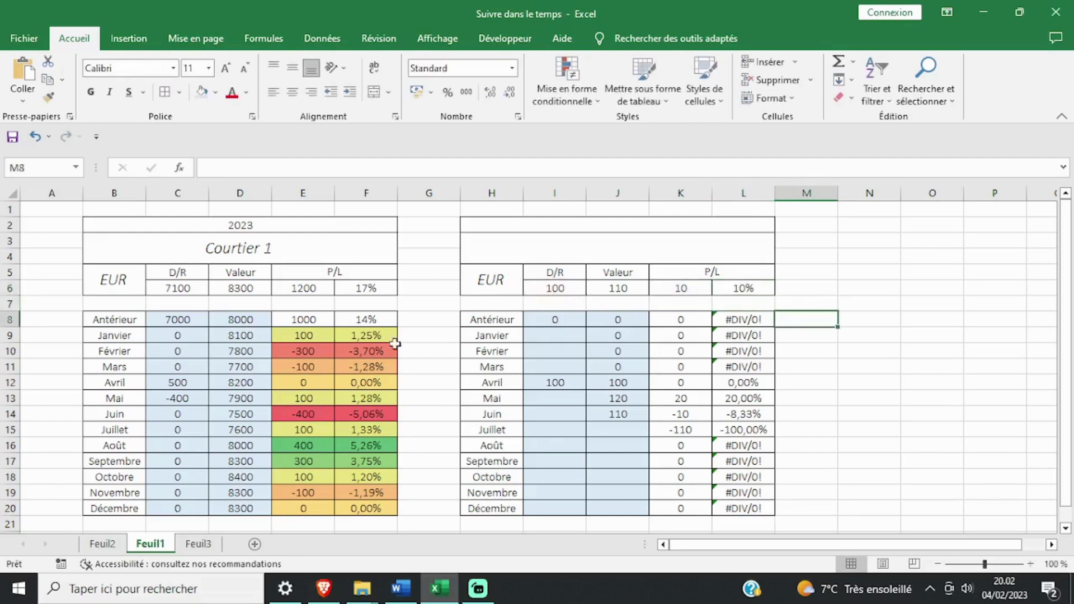
pyautogui.click(850, 351)
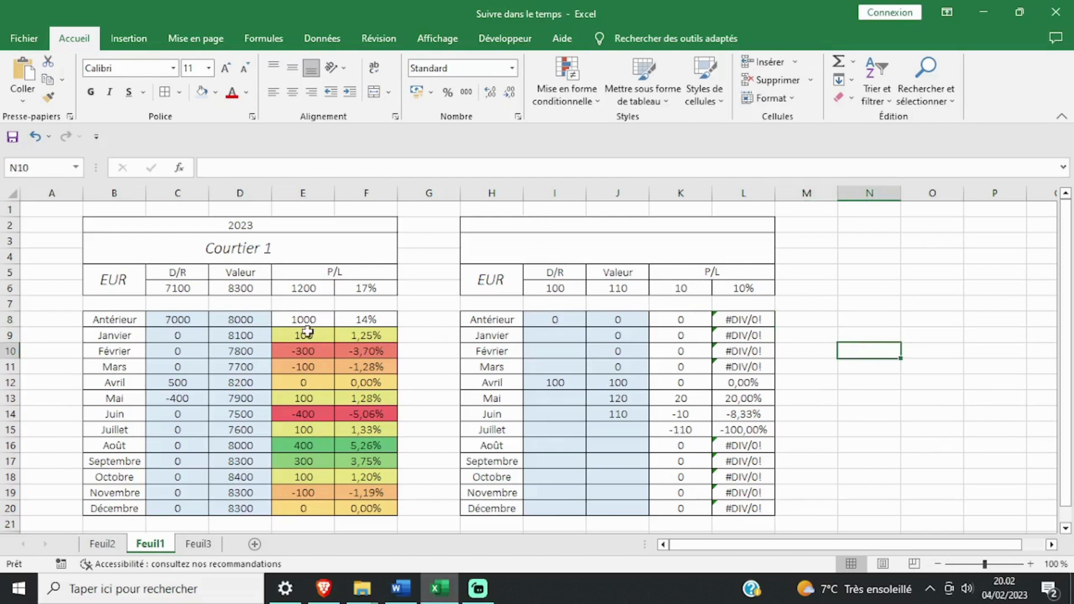
# Step: Apply the green-yellow-red colour scale to the new table's monthly P/L amounts in K9:K20
pyautogui.moveTo(307, 331); pyautogui.dragTo(303, 506)
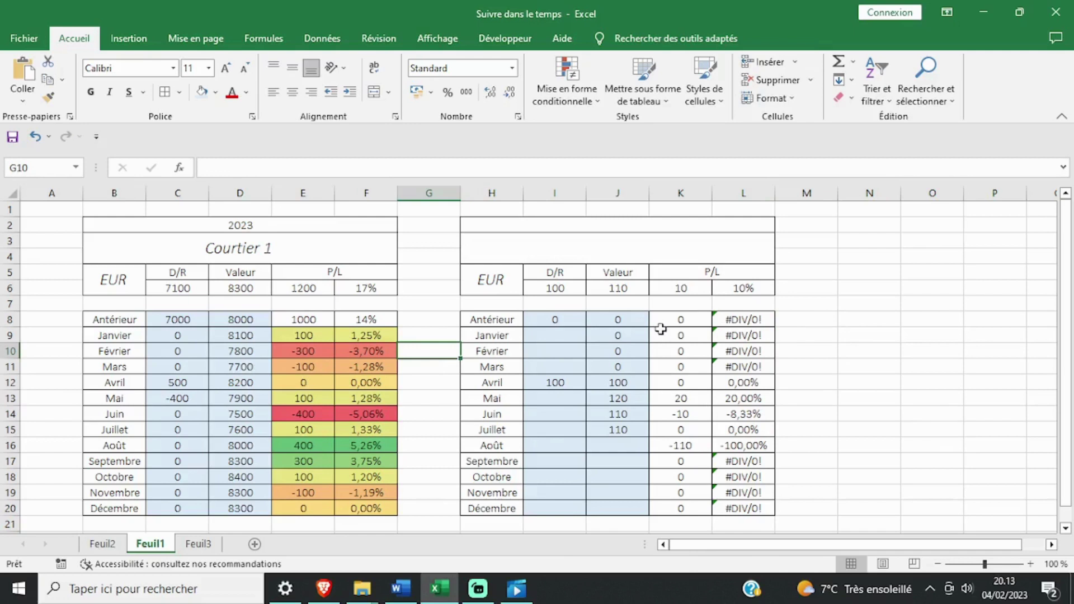
pyautogui.moveTo(660, 330); pyautogui.dragTo(674, 503)
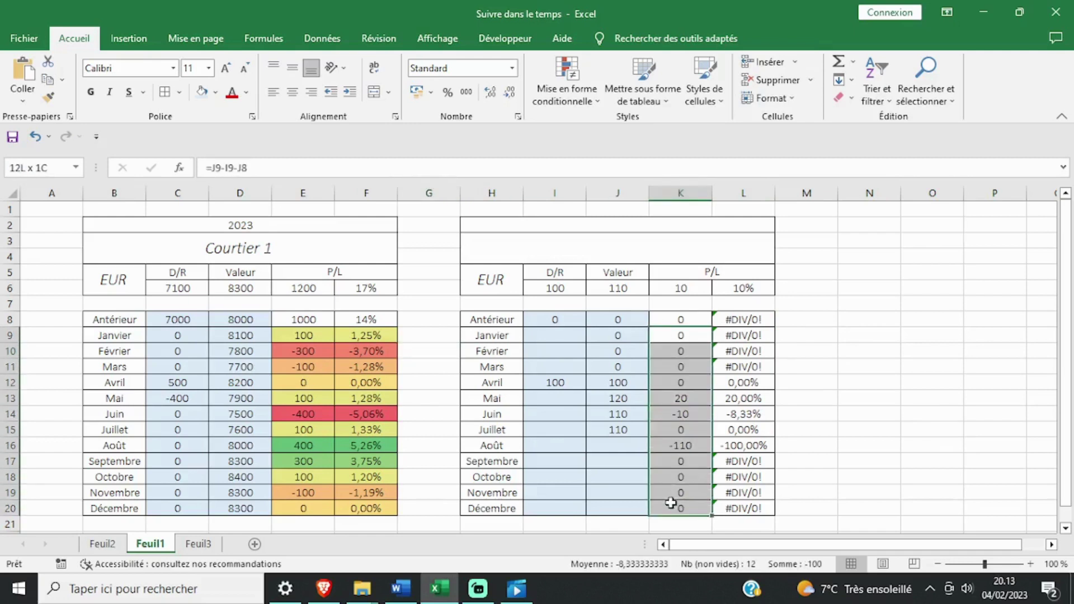
pyautogui.click(559, 101)
pyautogui.moveTo(590, 232)
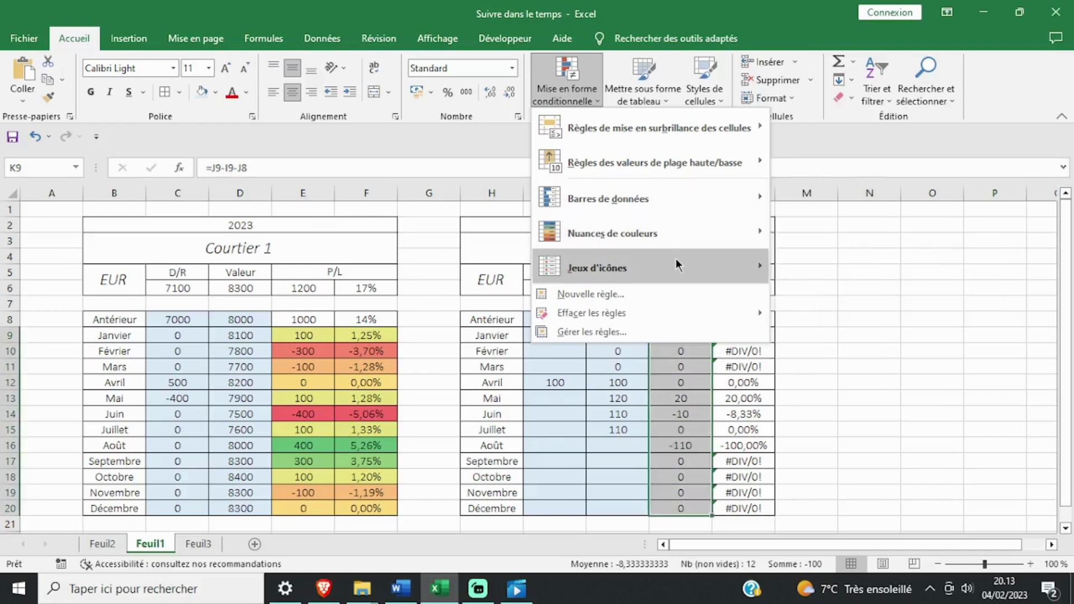
pyautogui.moveTo(696, 225)
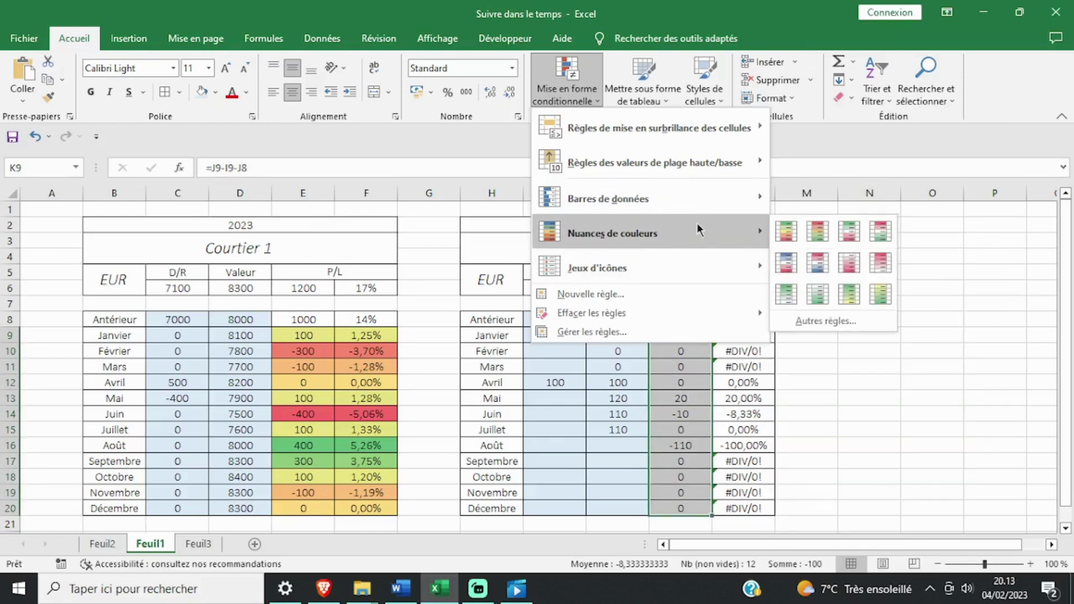
pyautogui.click(786, 229)
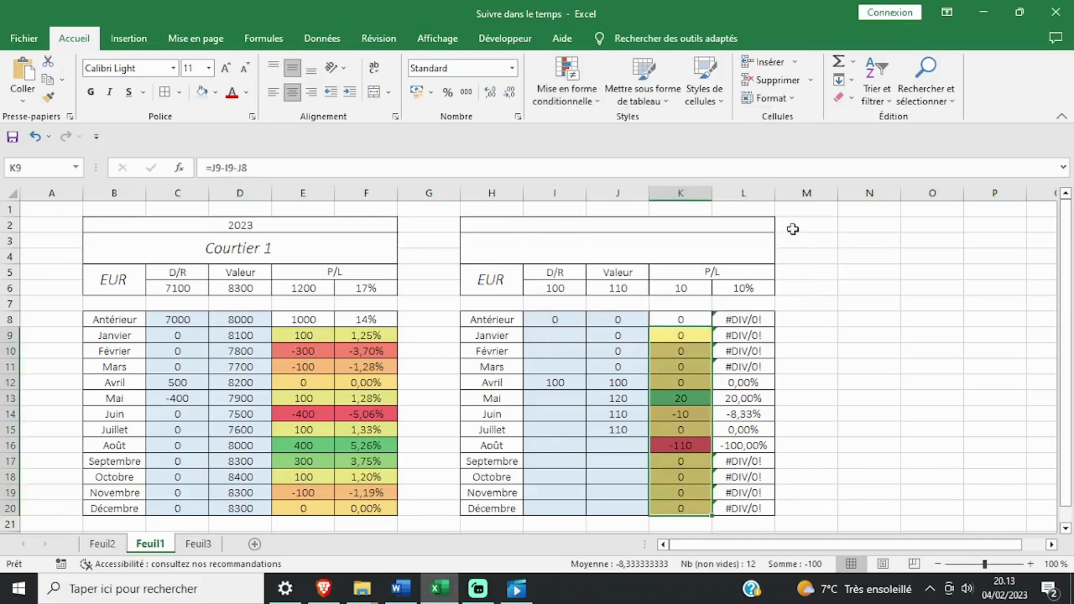
pyautogui.click(692, 354)
# Step: Examine how the colour scale shades the highest, lowest and intermediate monthly P/L amounts in the 2023 table
pyautogui.moveTo(294, 334); pyautogui.dragTo(295, 506)
pyautogui.click(298, 447)
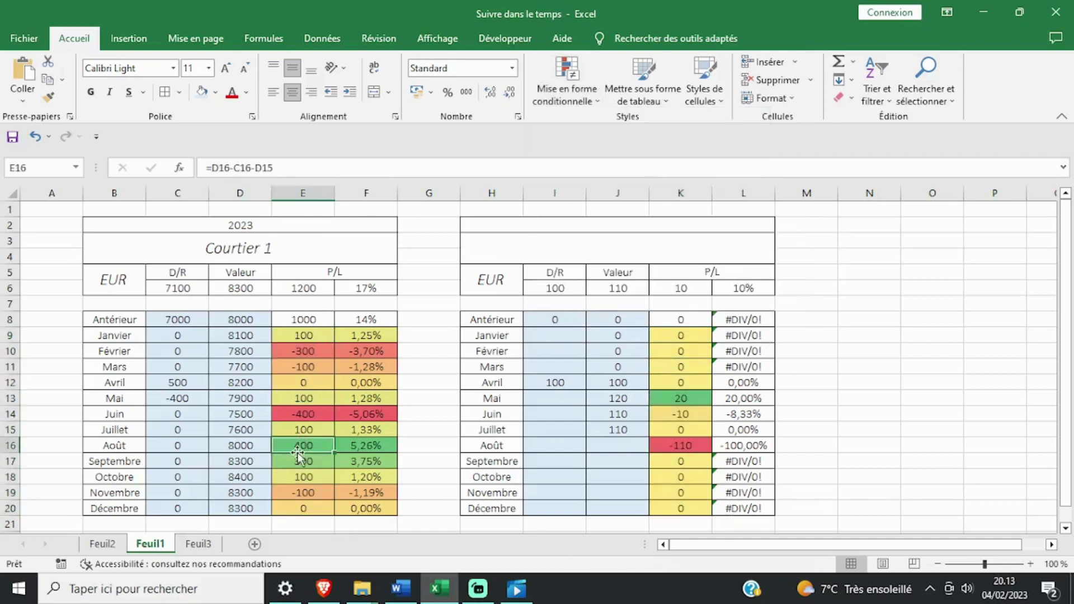
pyautogui.click(305, 414)
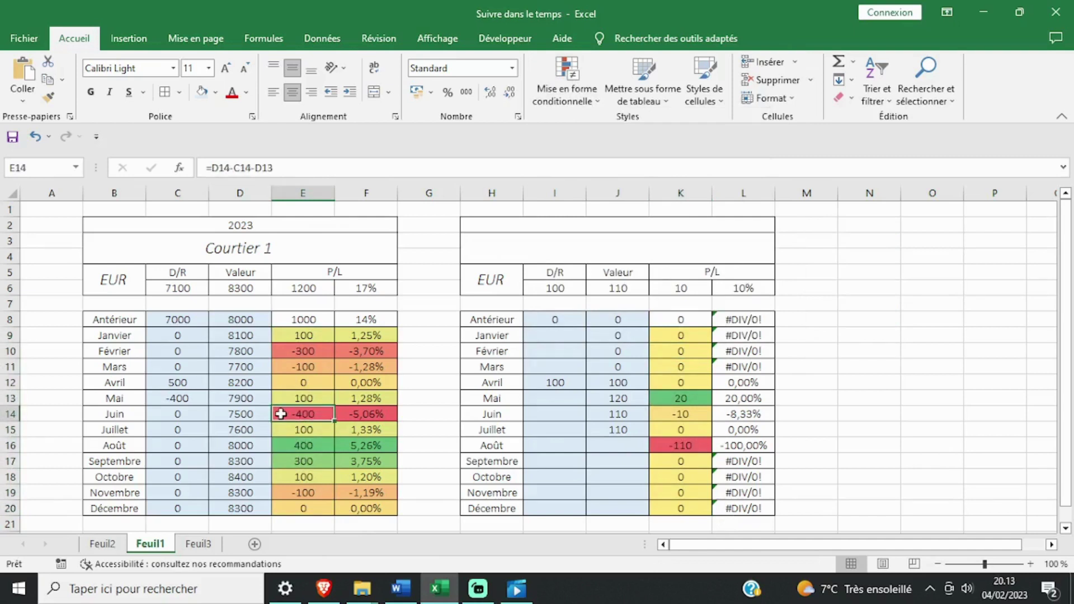
pyautogui.moveTo(291, 332); pyautogui.dragTo(288, 400)
pyautogui.click(300, 366)
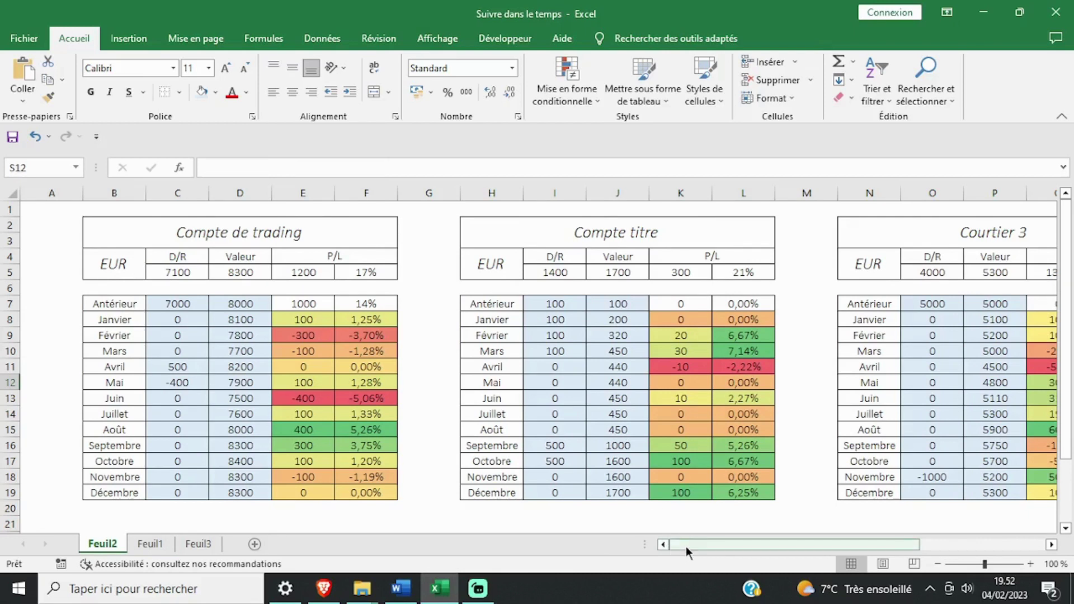
# Step: Review the titles of the Compte de trading, Compte titre and Courtier 3 tables on Feuil2
pyautogui.moveTo(686, 546)
pyautogui.mouseDown()
pyautogui.moveTo(696, 548)
pyautogui.moveTo(676, 553)
pyautogui.mouseUp()
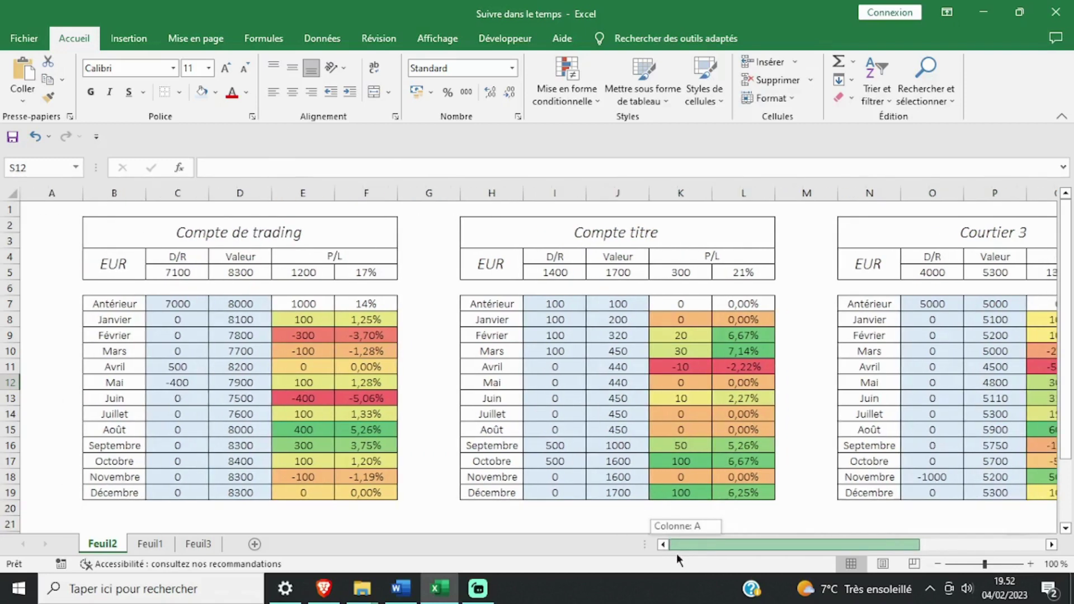
pyautogui.click(246, 224)
pyautogui.click(556, 233)
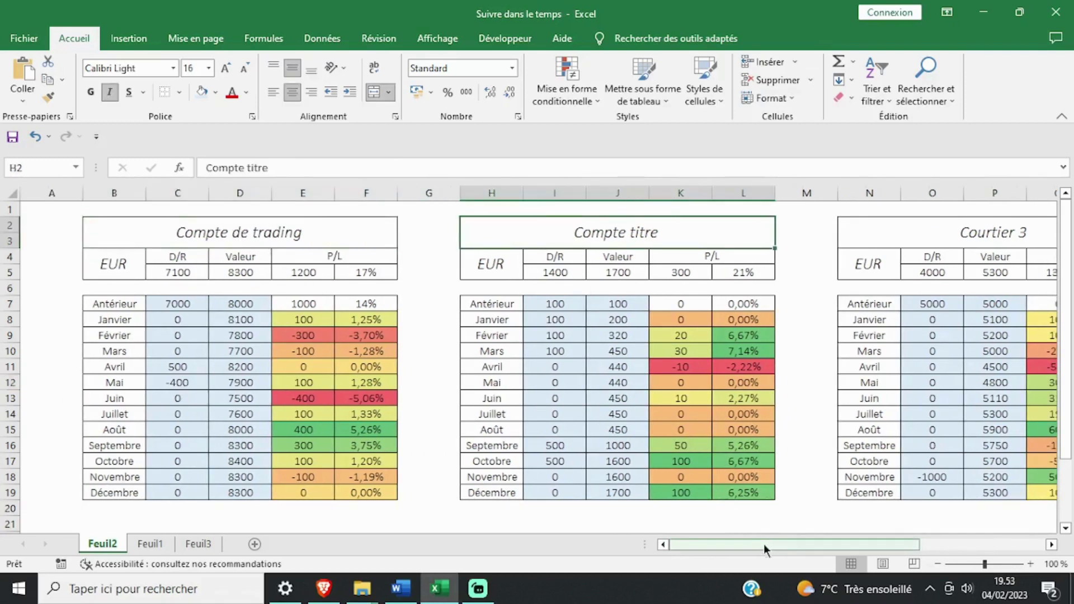
pyautogui.moveTo(763, 544); pyautogui.dragTo(826, 543)
pyautogui.click(705, 224)
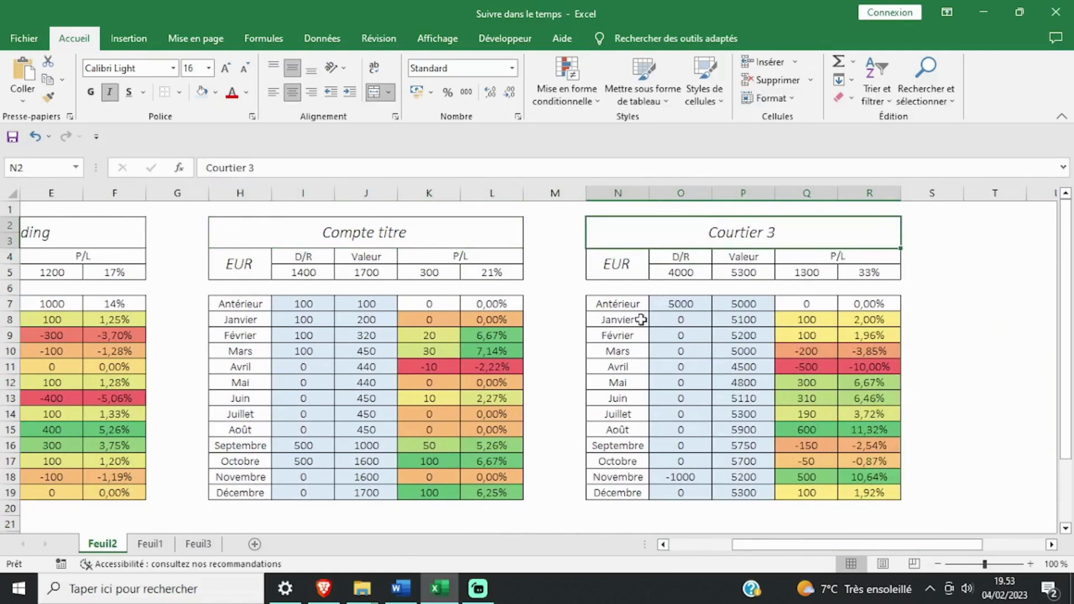
# Step: Examine the layout of the three account tables on Feuil2 and the monthly D/R and Valeur entries of Compte de trading and Compte titre
pyautogui.moveTo(319, 225); pyautogui.dragTo(388, 486)
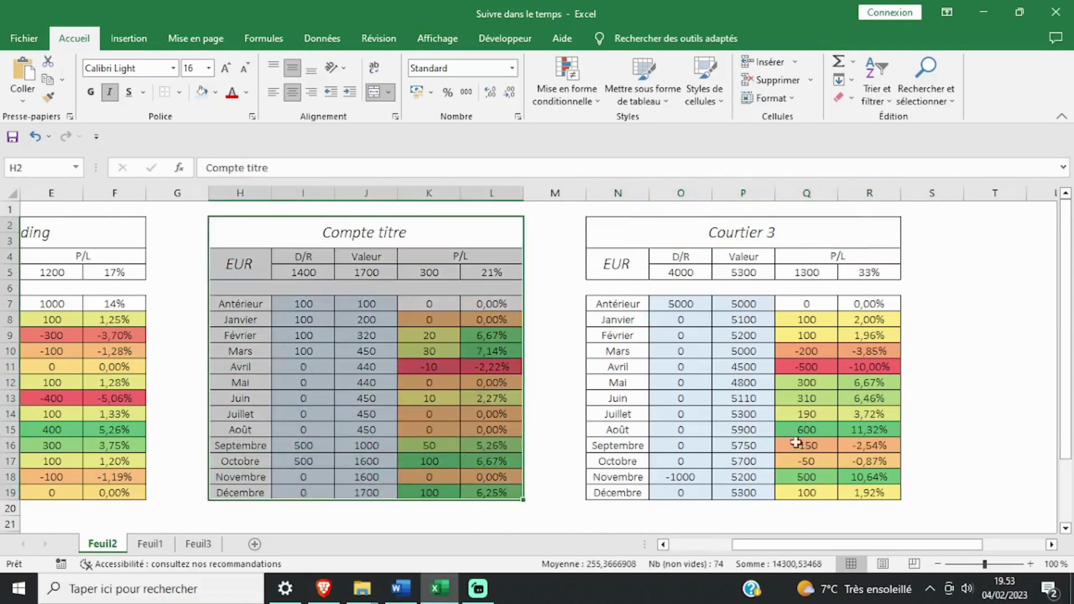
pyautogui.moveTo(786, 545); pyautogui.dragTo(725, 544)
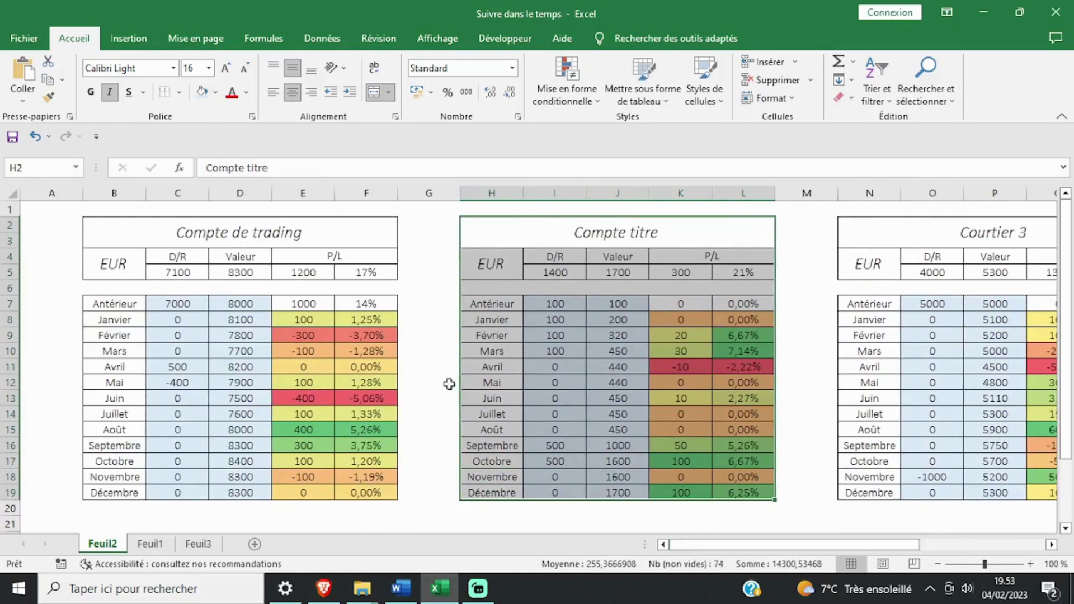
pyautogui.click(361, 351)
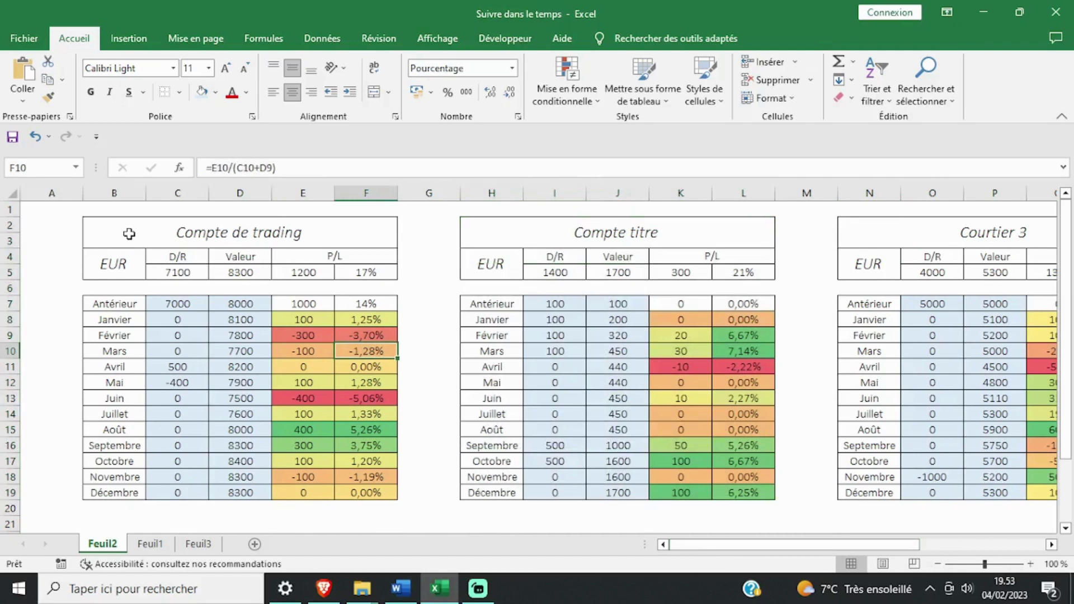
pyautogui.moveTo(129, 233); pyautogui.dragTo(188, 488)
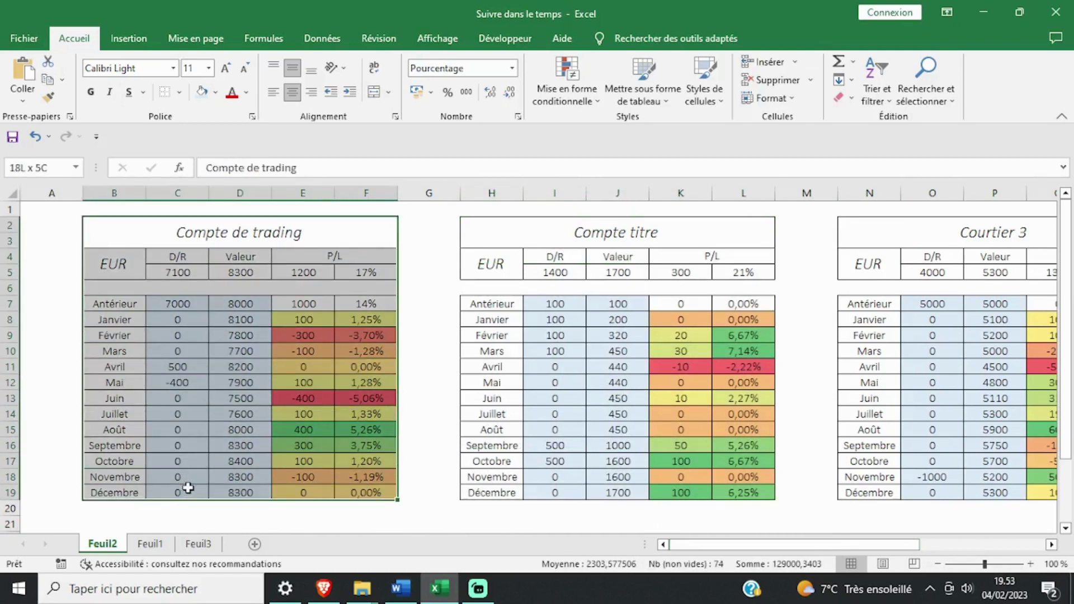
pyautogui.click(335, 325)
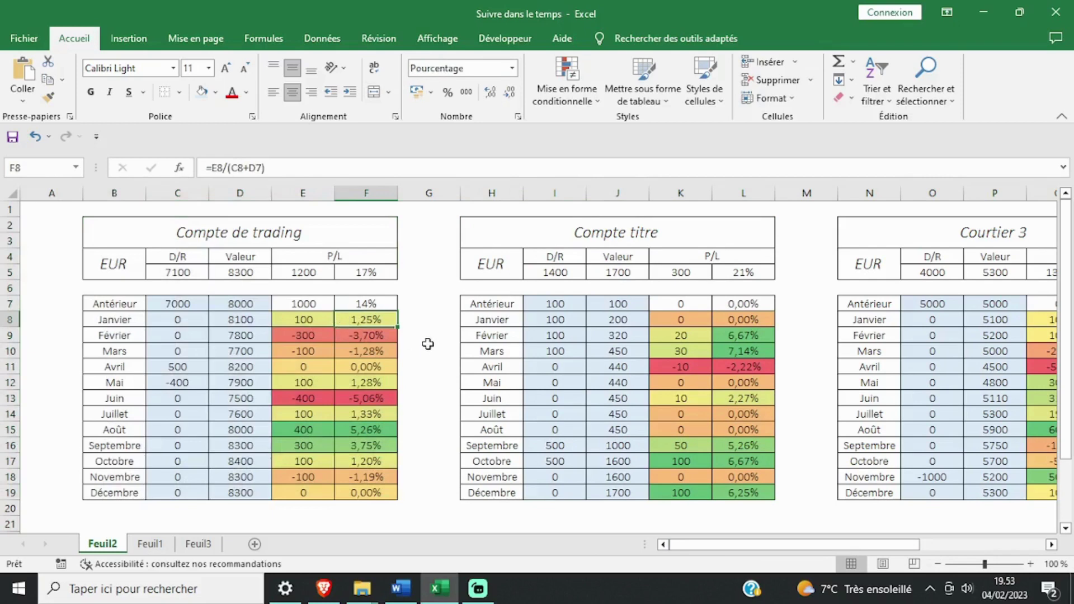
pyautogui.moveTo(679, 542)
pyautogui.mouseDown()
pyautogui.moveTo(744, 542)
pyautogui.moveTo(666, 555)
pyautogui.mouseUp()
pyautogui.moveTo(292, 237); pyautogui.dragTo(284, 441)
pyautogui.moveTo(174, 325); pyautogui.dragTo(227, 475)
pyautogui.moveTo(531, 321); pyautogui.dragTo(619, 477)
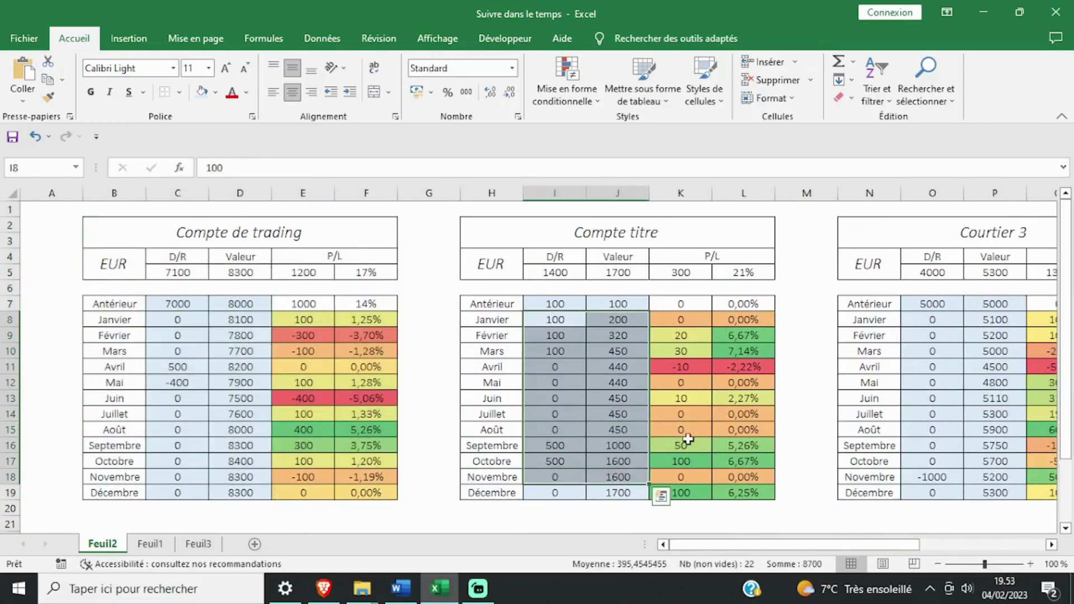
pyautogui.moveTo(192, 223); pyautogui.dragTo(1041, 495)
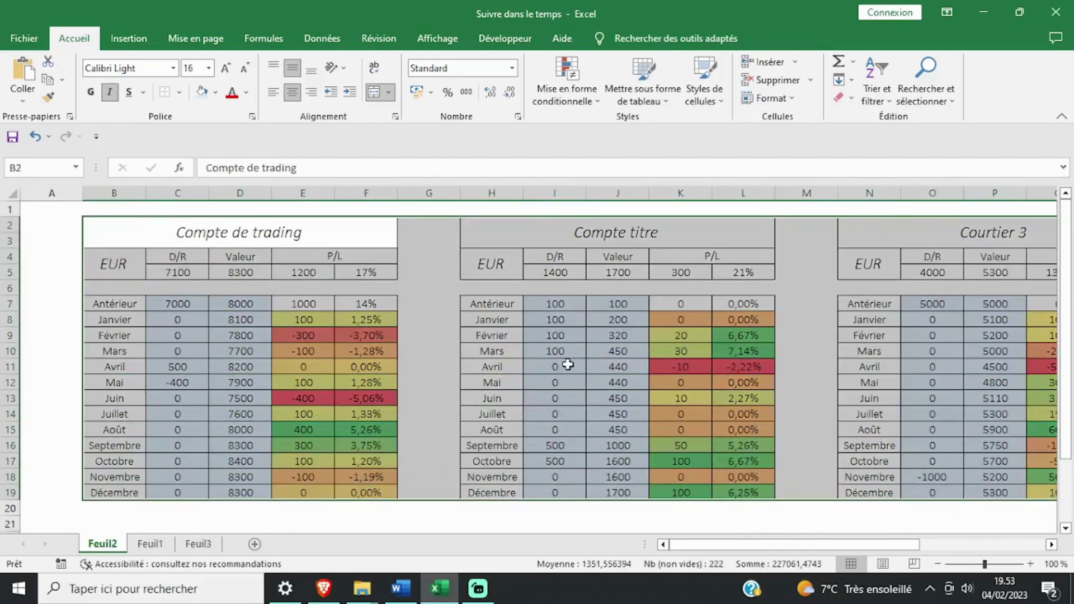
pyautogui.click(727, 356)
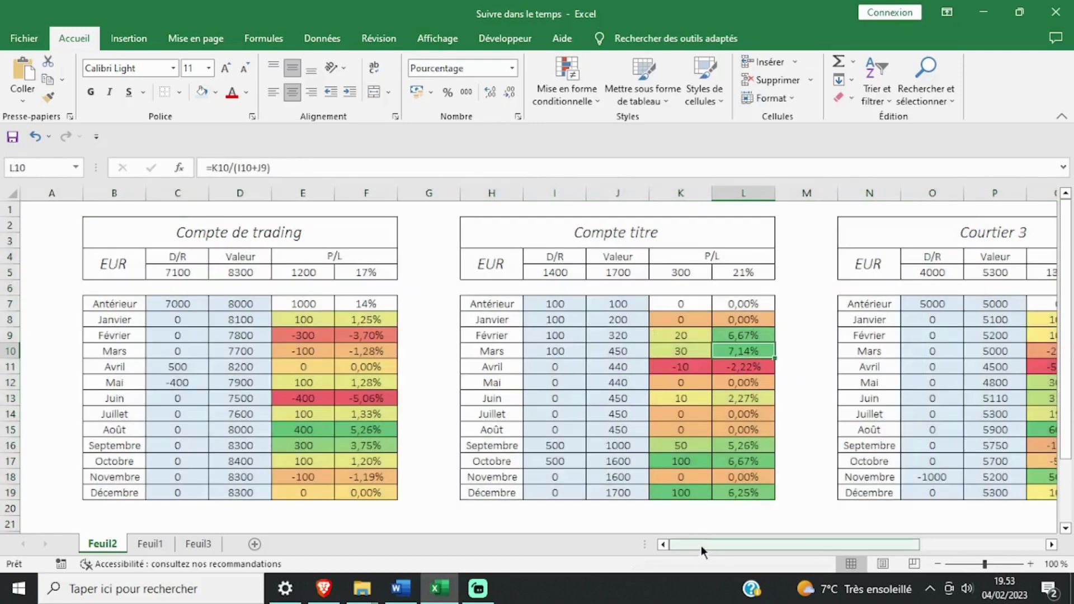
# Step: Copy the whole Courtier 3 table and paste the duplicate at T2, beside the original
pyautogui.moveTo(701, 545); pyautogui.dragTo(870, 544)
pyautogui.moveTo(454, 232); pyautogui.dragTo(475, 495)
pyautogui.hotkey('ctrl', 'c')
pyautogui.click(727, 234)
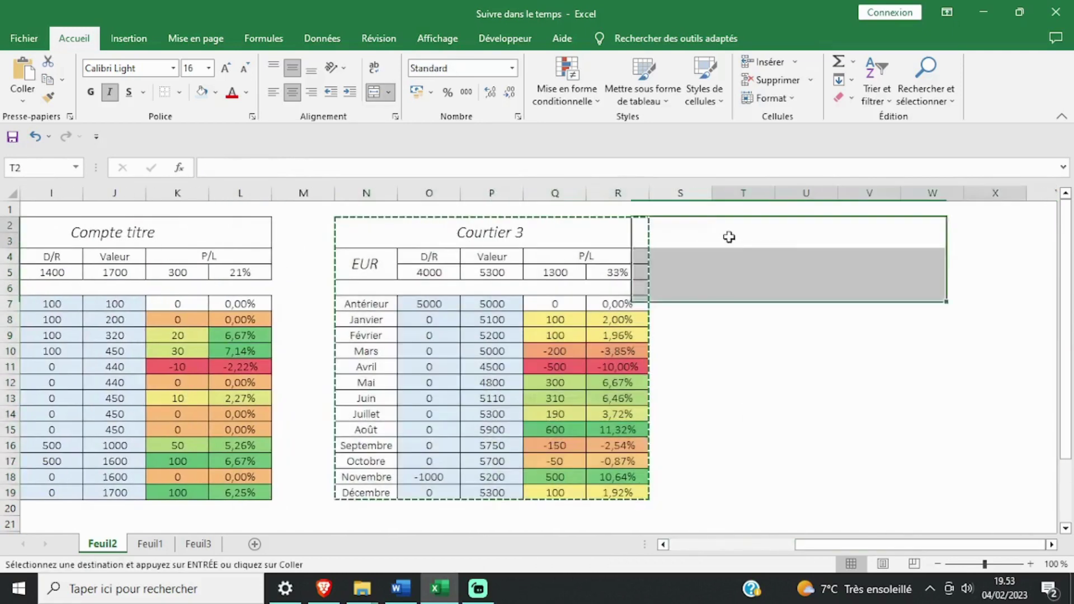
pyautogui.hotkey('ctrl', 'v')
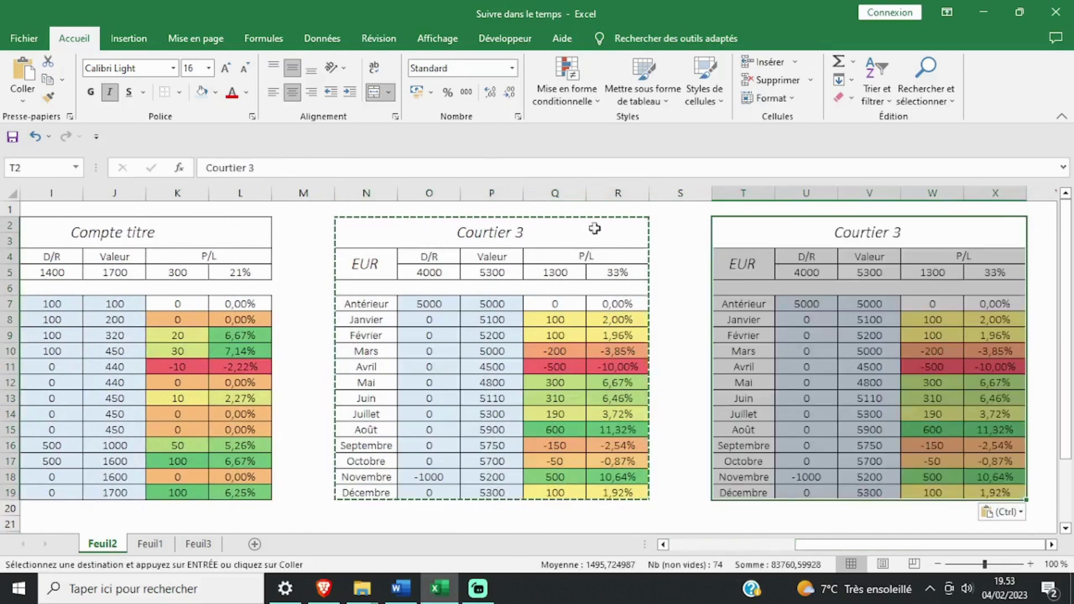
# Step: Clear the D/R and Valeur entries in U7:V19 of the duplicated Courtier 3 table
pyautogui.moveTo(469, 232); pyautogui.dragTo(475, 492)
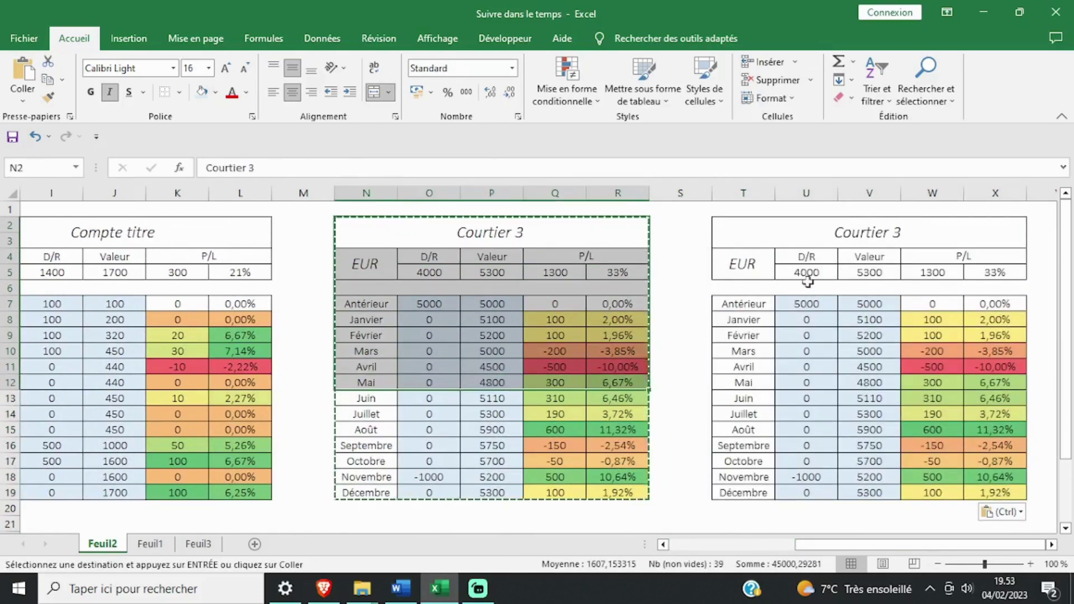
pyautogui.moveTo(806, 304); pyautogui.dragTo(867, 495)
pyautogui.press('Delete')
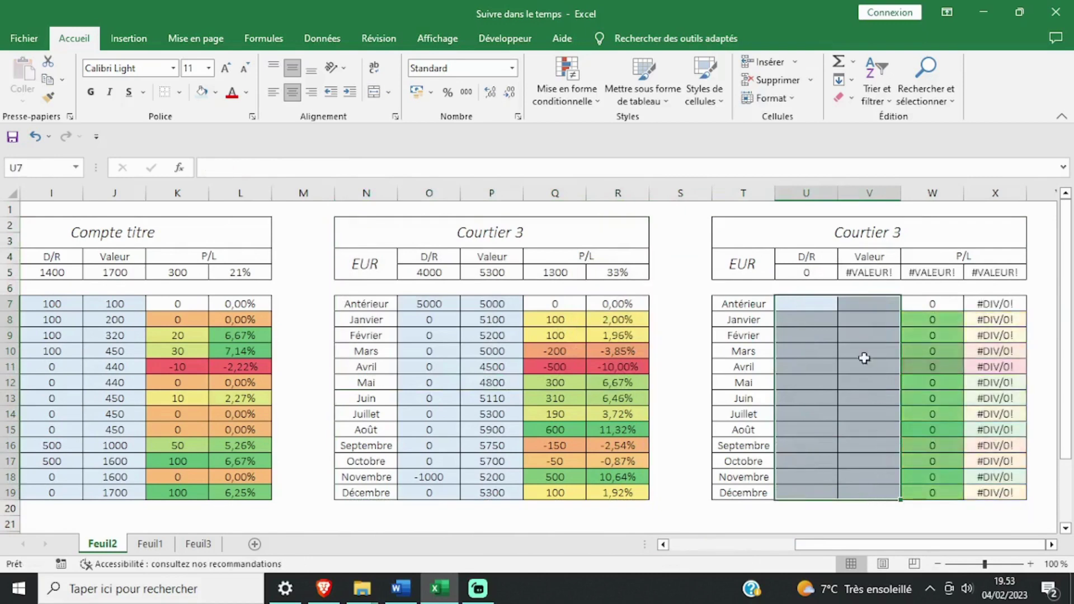
# Step: Remove the fill colour from the emptied D/R and Valeur cells U7:V19, using no fill
pyautogui.click(863, 355)
pyautogui.moveTo(825, 312); pyautogui.dragTo(867, 489)
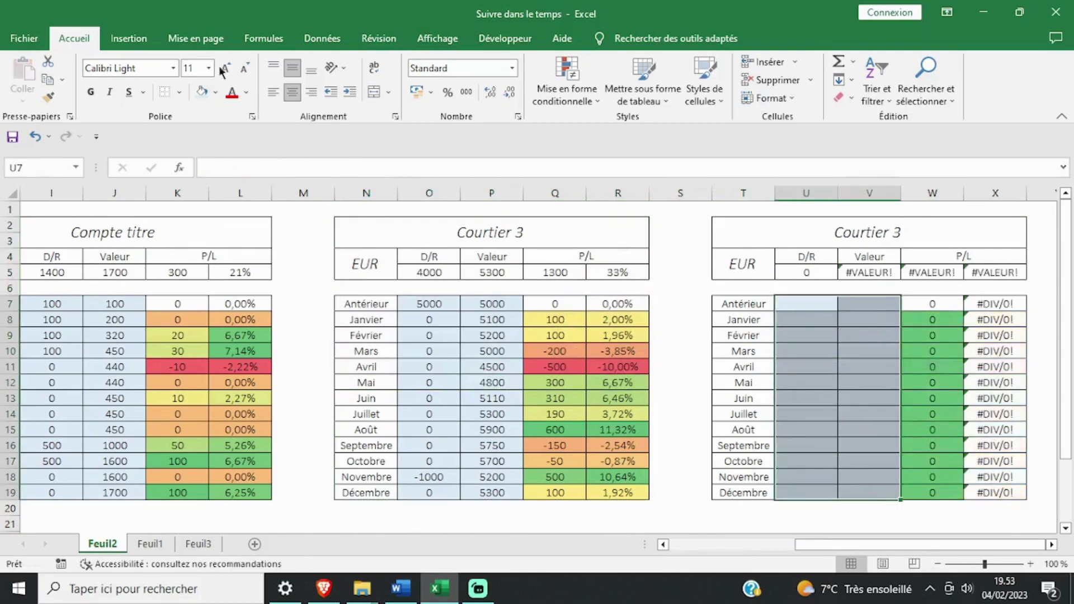
pyautogui.click(215, 93)
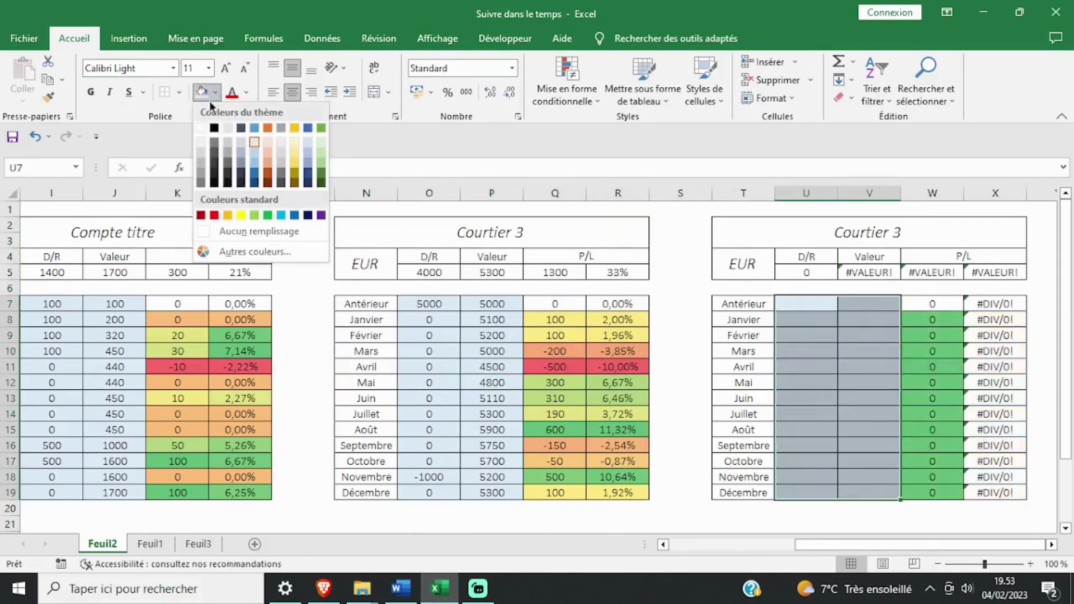
pyautogui.click(208, 231)
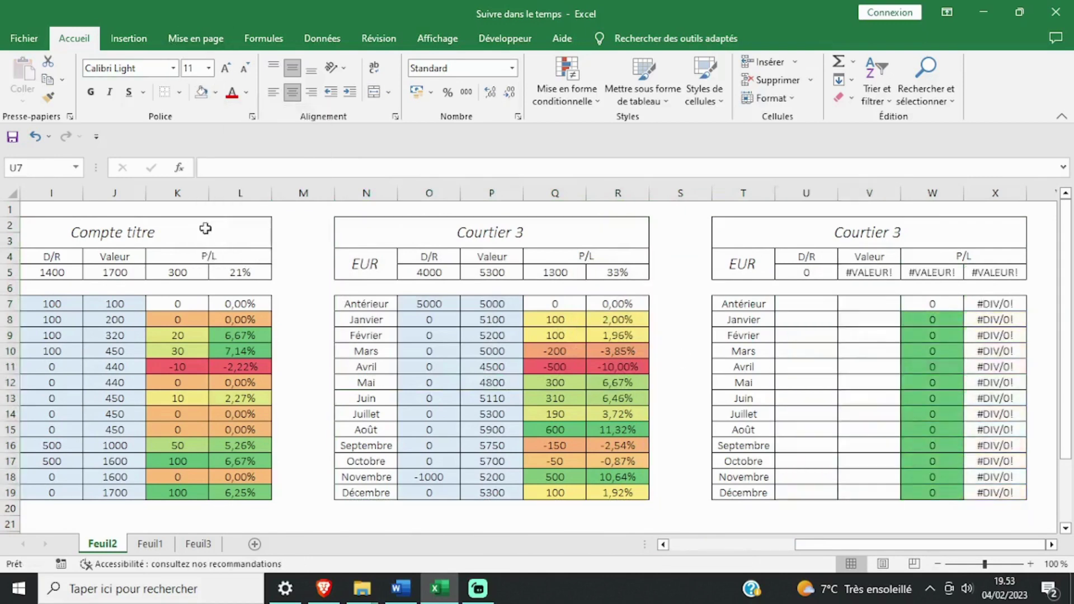
# Step: Sum the three accounts' Antérieur D/R values in U7 with the formula =O7+I7+C7
pyautogui.click(820, 303)
pyautogui.write('=')
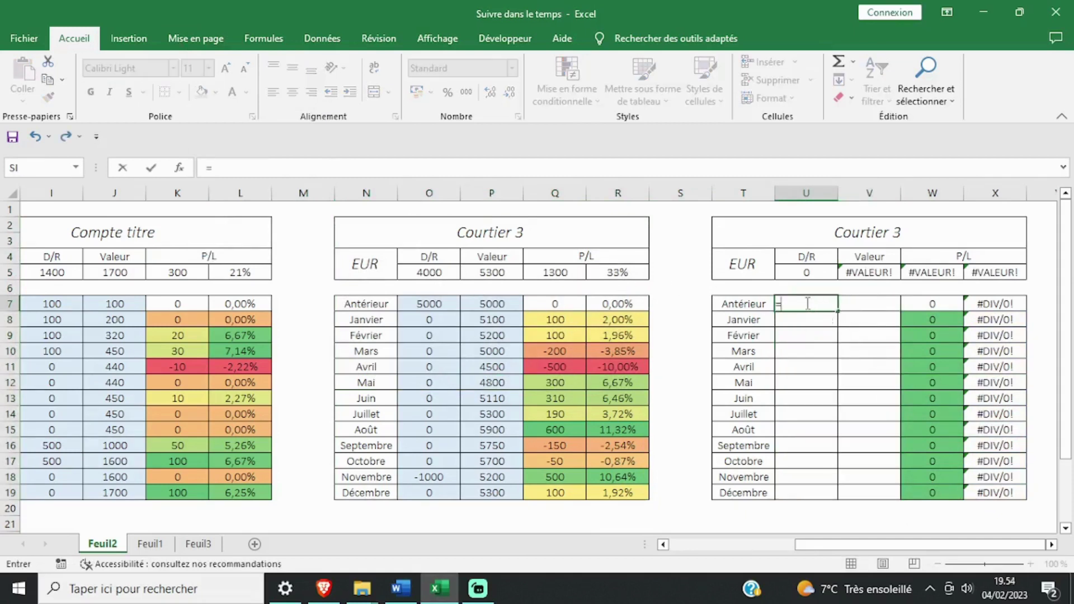
pyautogui.click(421, 302)
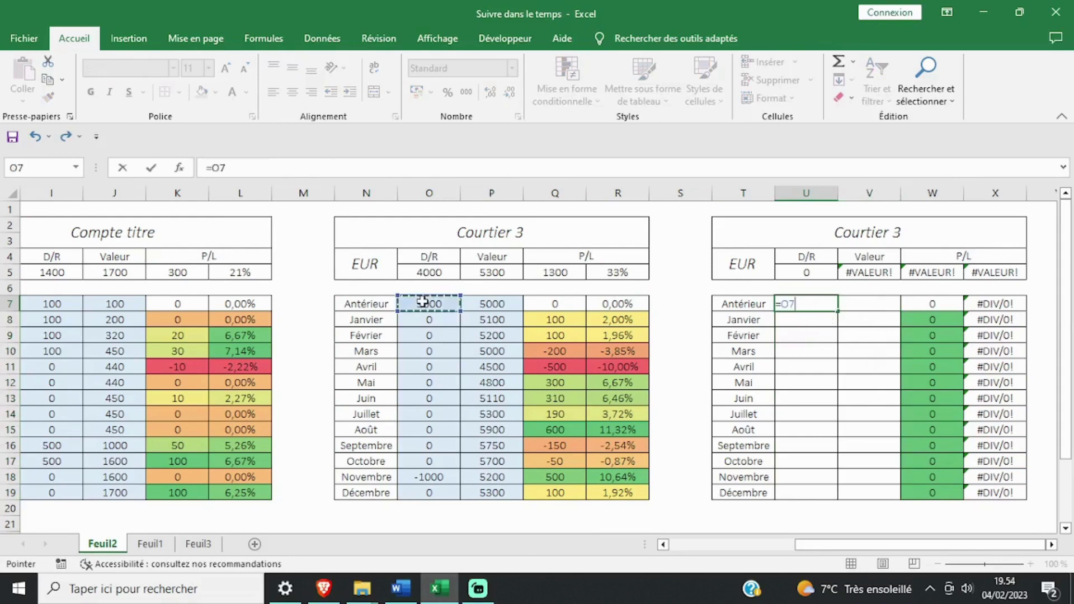
pyautogui.write('+')
pyautogui.moveTo(825, 544); pyautogui.dragTo(717, 546)
pyautogui.click(492, 308)
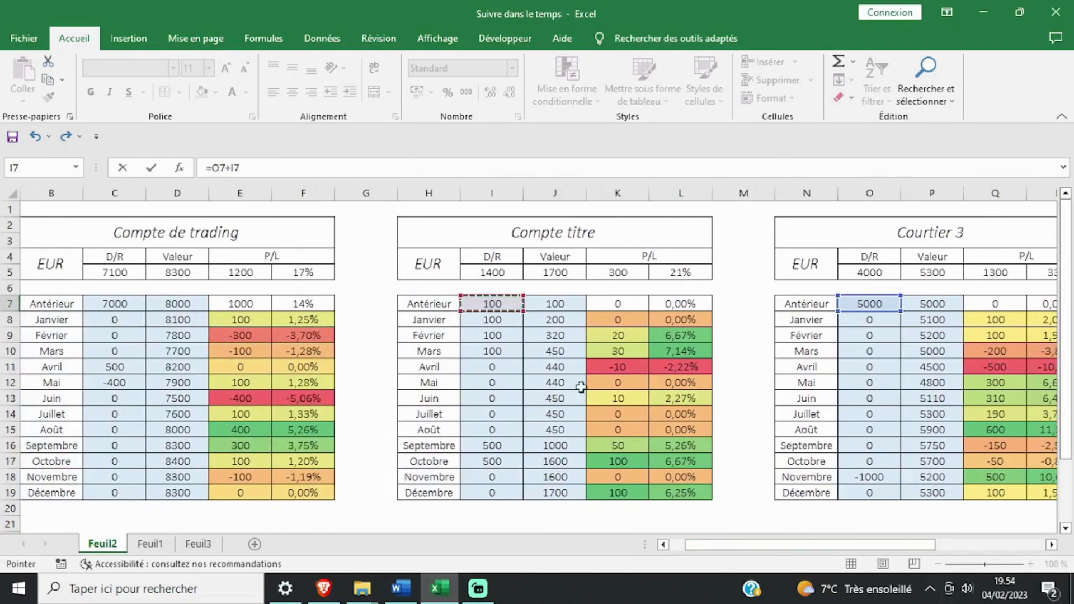
pyautogui.write('+')
pyautogui.moveTo(705, 542); pyautogui.dragTo(649, 548)
pyautogui.click(183, 303)
pyautogui.press('Return')
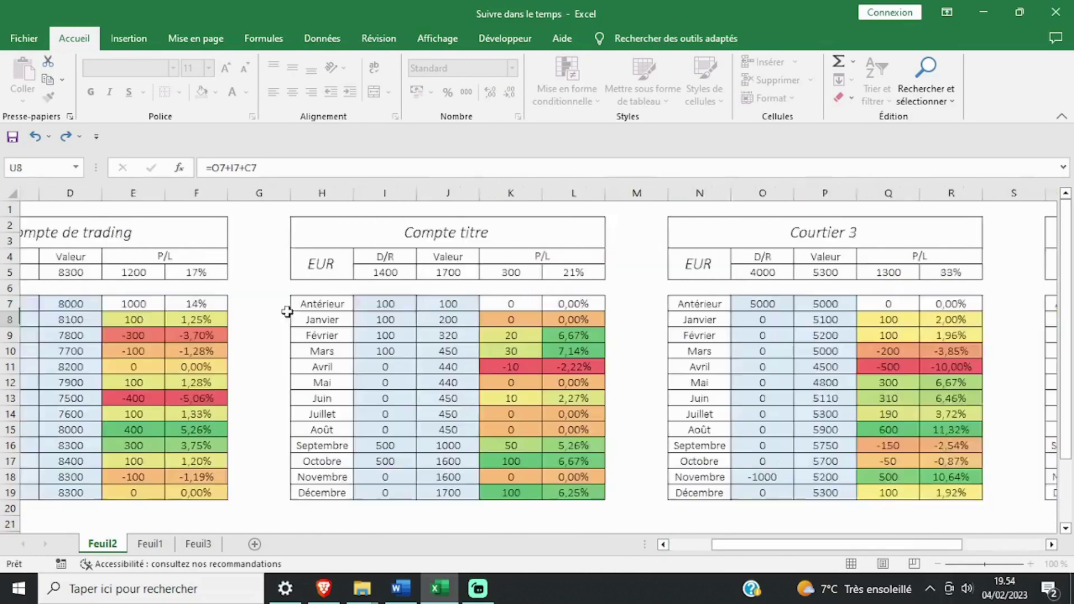
# Step: Fill the U7 formula down through Décembre in U19 and check the Novembre sum against the account tables
pyautogui.click(996, 309)
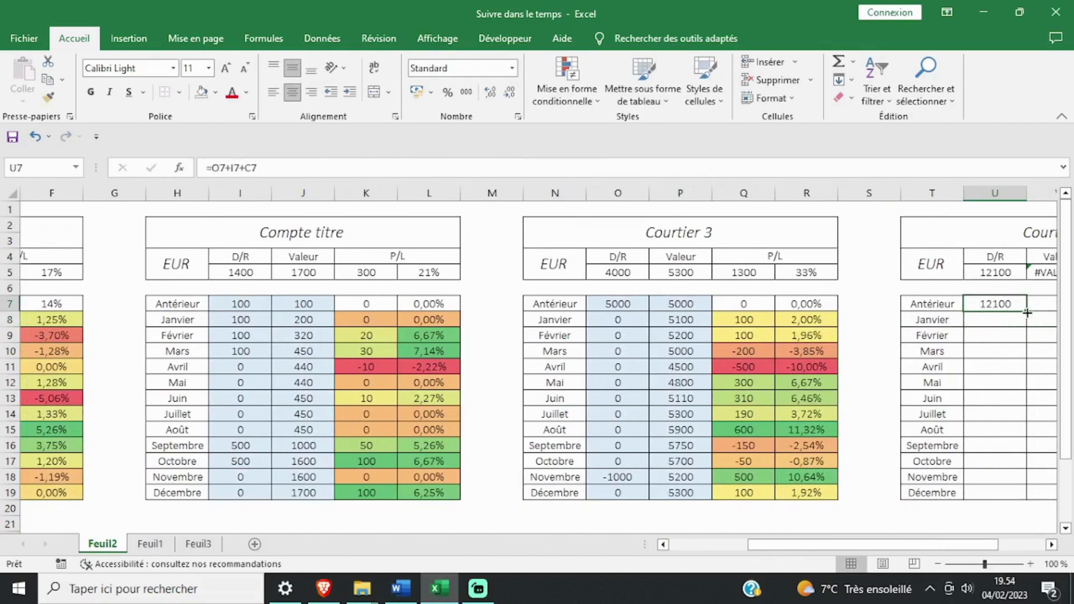
pyautogui.moveTo(1027, 311); pyautogui.dragTo(1017, 494)
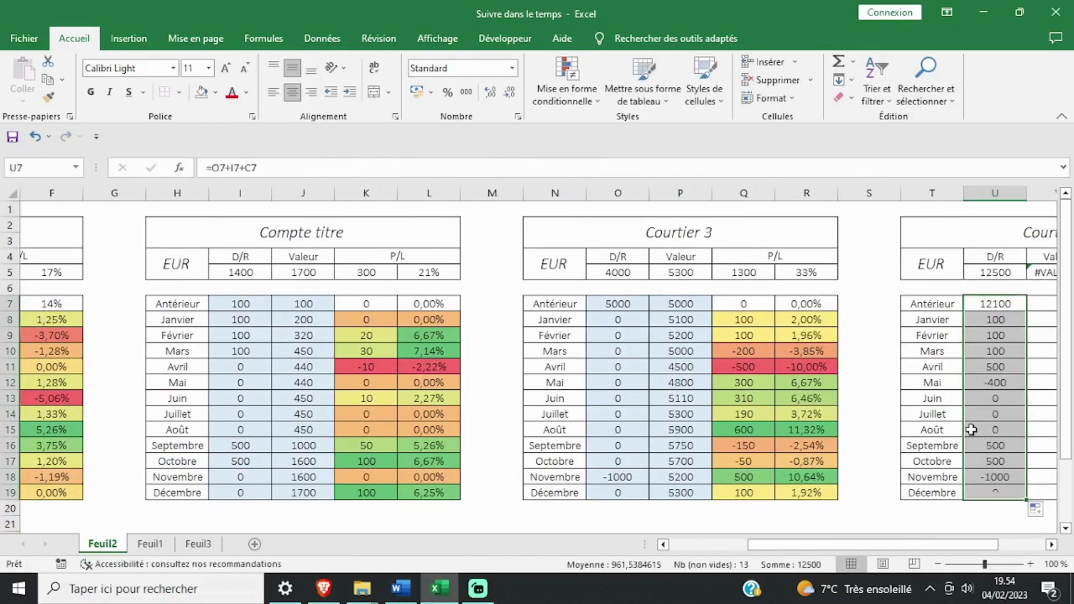
pyautogui.click(993, 476)
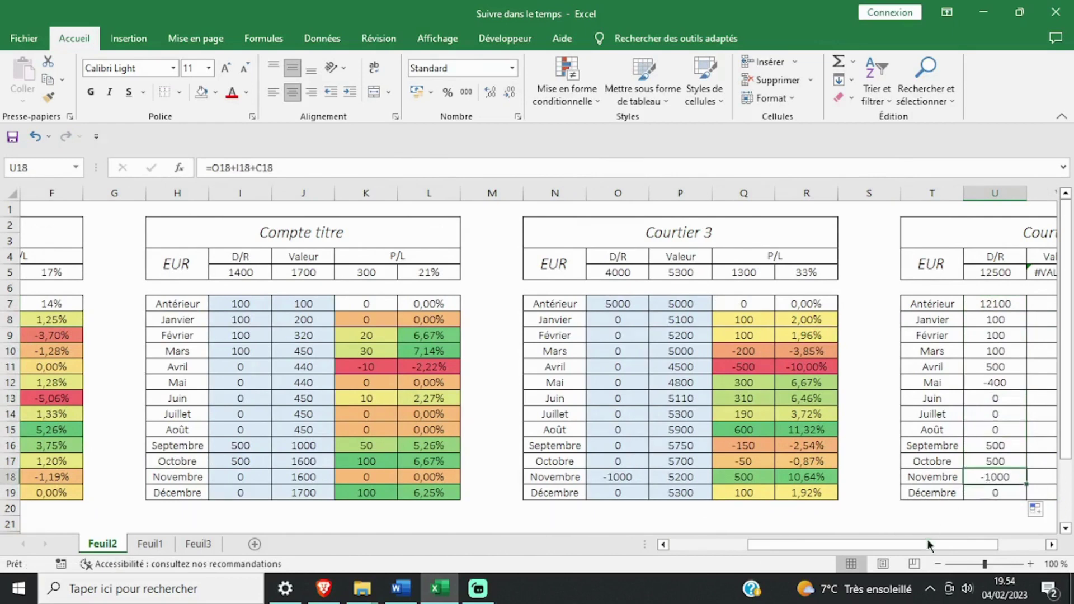
pyautogui.hscroll(3, 927, 544)
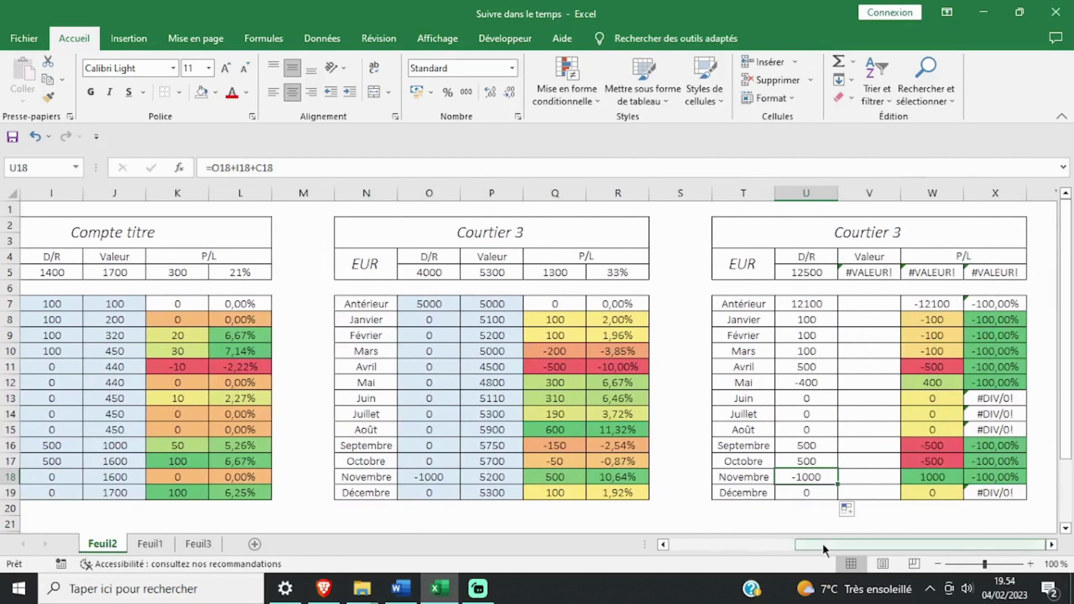
pyautogui.moveTo(822, 544); pyautogui.dragTo(798, 545)
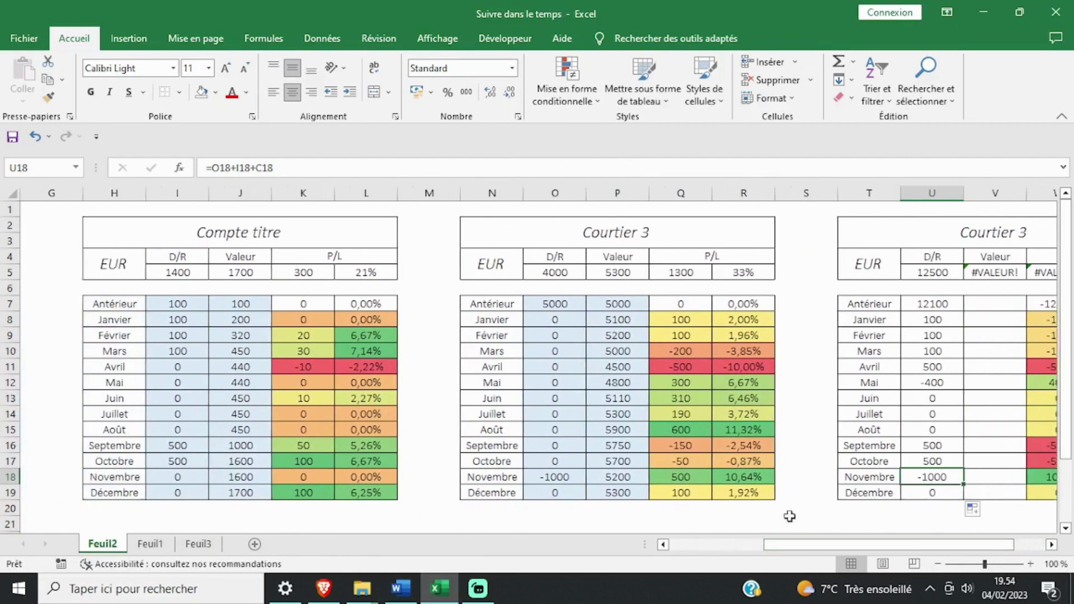
# Step: Examine the Novembre D/R entries of the three accounts and the summed D/R column in the combined table
pyautogui.click(560, 480)
pyautogui.moveTo(554, 239); pyautogui.dragTo(553, 476)
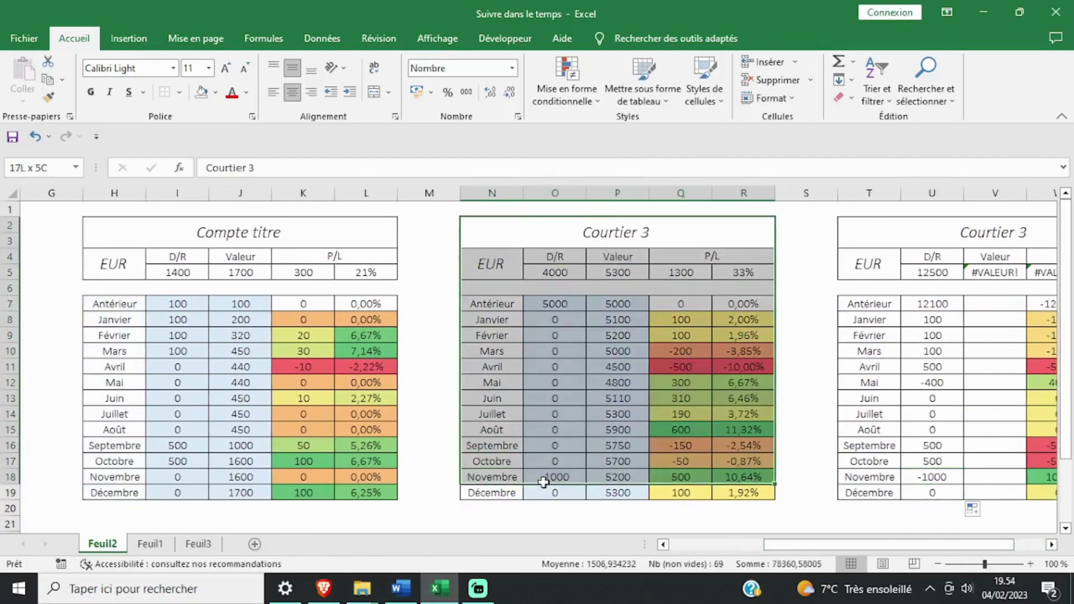
pyautogui.click(554, 476)
pyautogui.moveTo(840, 552); pyautogui.dragTo(709, 557)
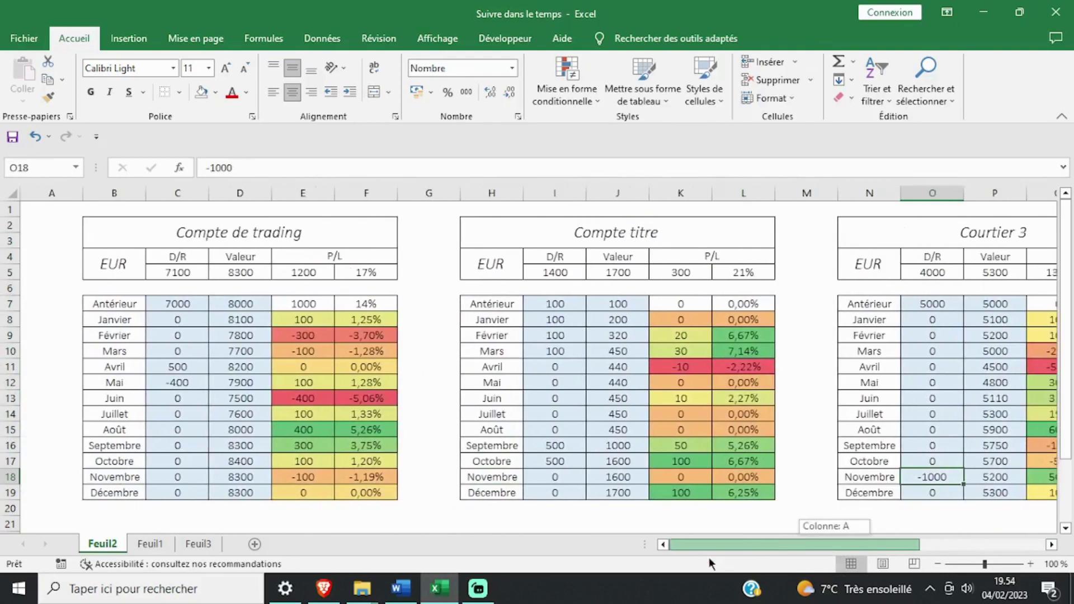
pyautogui.click(560, 477)
pyautogui.click(186, 474)
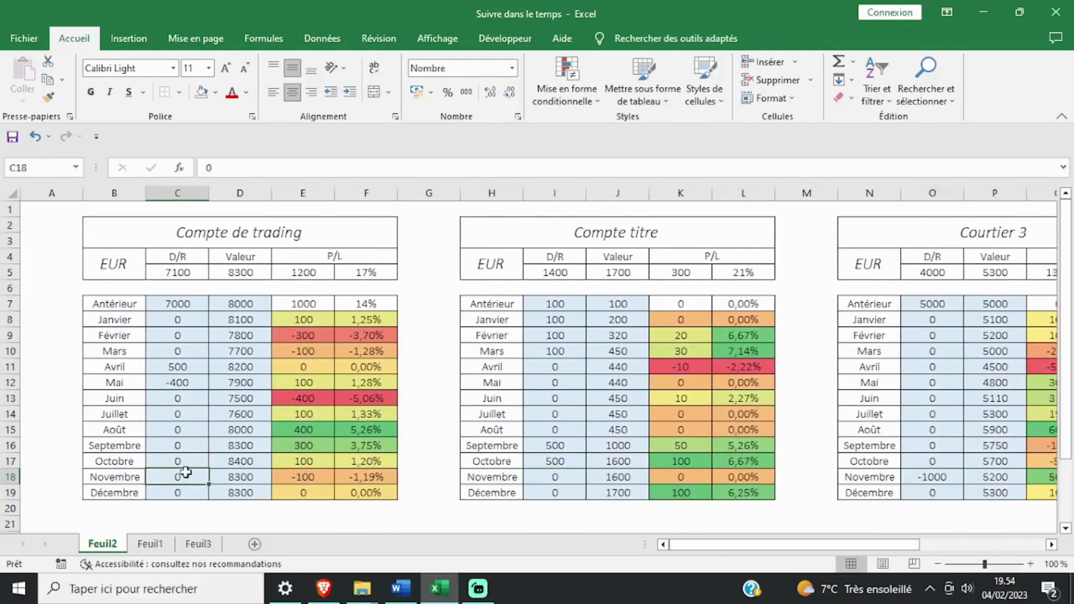
pyautogui.moveTo(719, 545); pyautogui.dragTo(878, 545)
pyautogui.moveTo(800, 302); pyautogui.dragTo(808, 492)
pyautogui.click(829, 377)
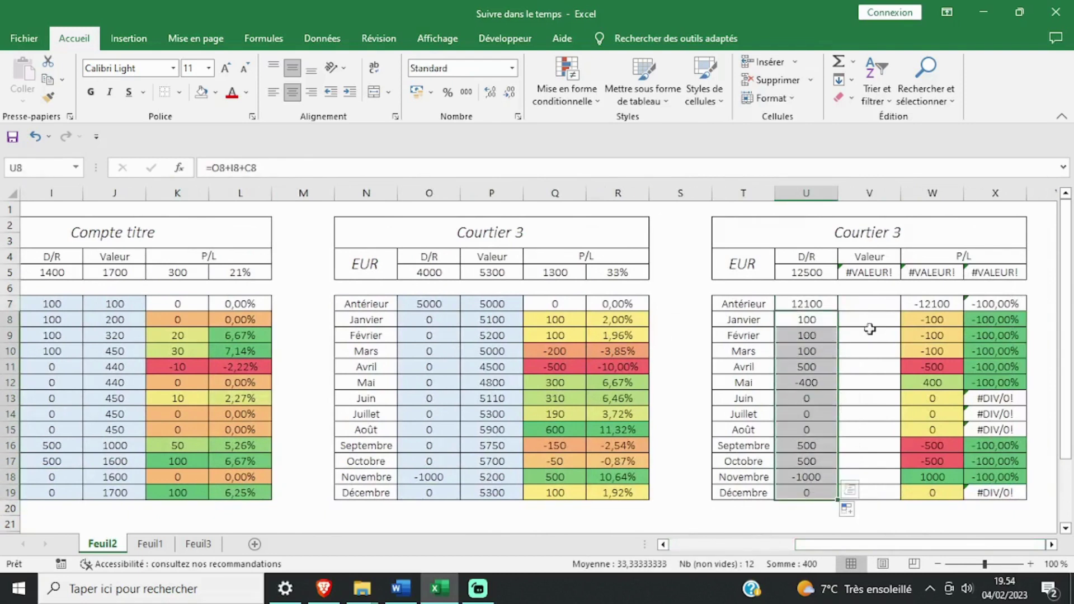
# Step: Sum the three accounts' Antérieur Valeur figures in V7 with the formula =P7+J7+D7
pyautogui.click(866, 304)
pyautogui.write('=')
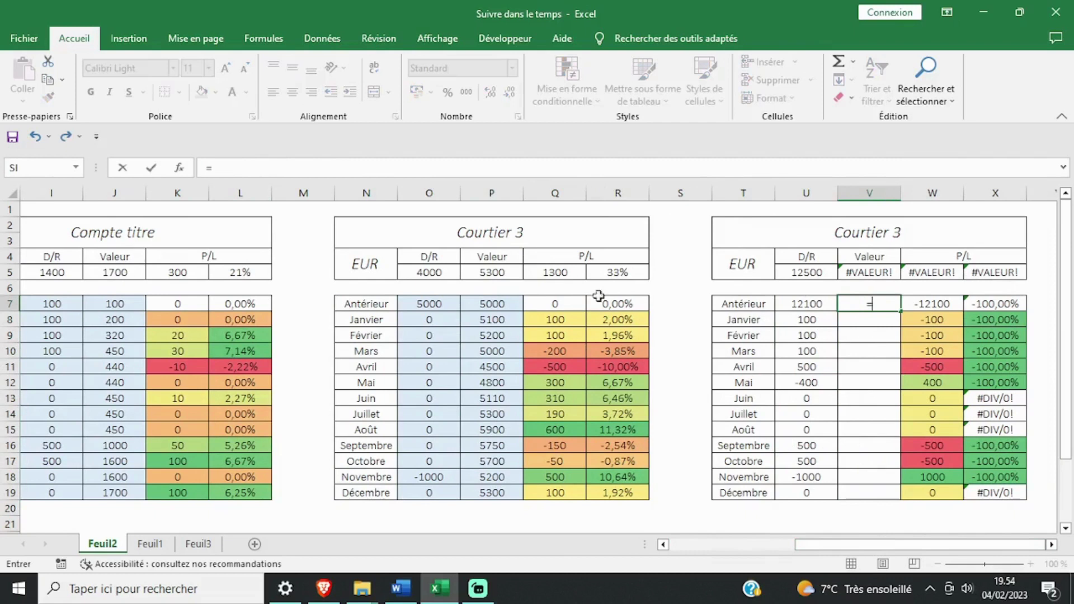
pyautogui.click(491, 302)
pyautogui.write('+')
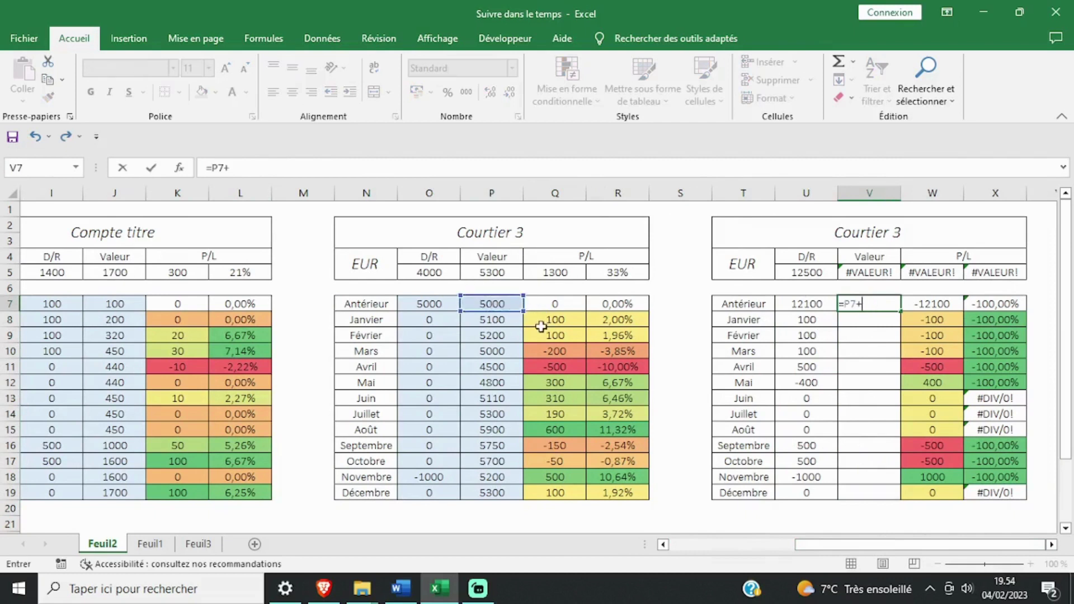
pyautogui.click(112, 302)
pyautogui.write('+')
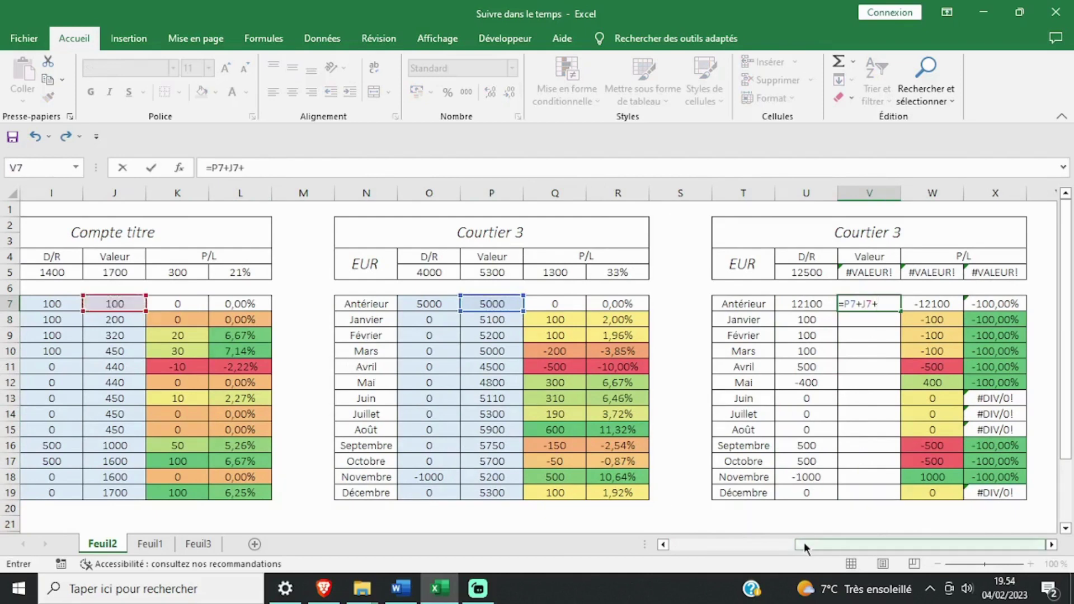
pyautogui.moveTo(805, 547); pyautogui.dragTo(679, 547)
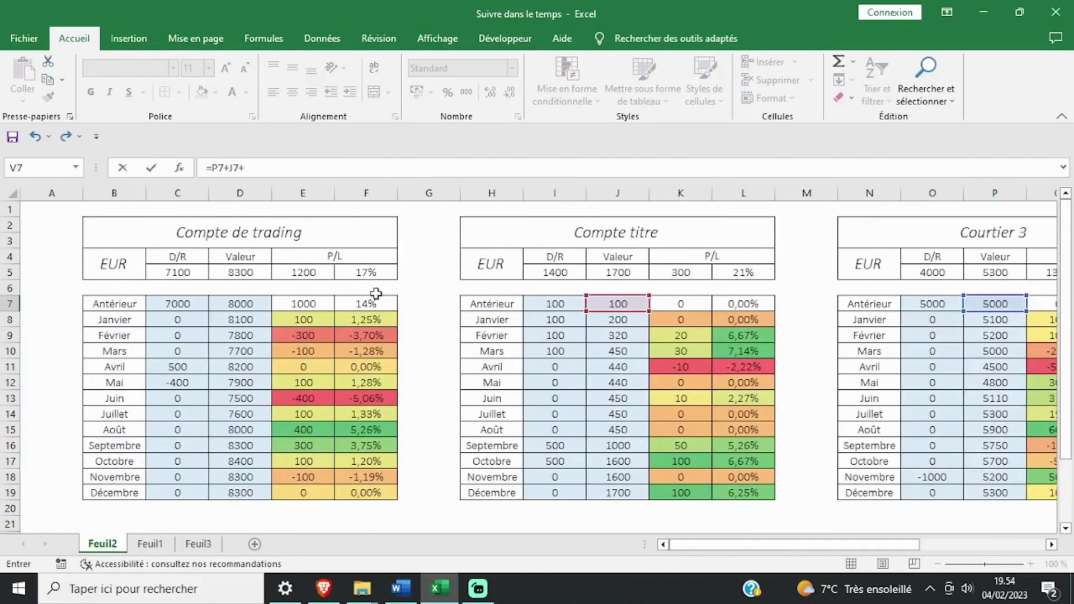
pyautogui.click(263, 306)
pyautogui.press('Return')
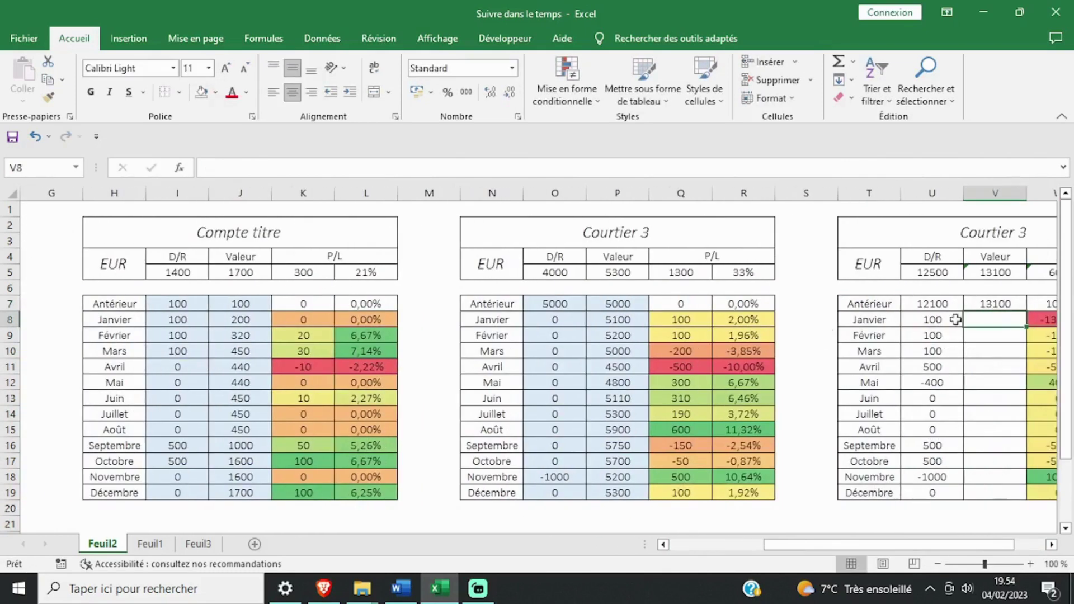
# Step: Fill the V7 formula down through Décembre in V19
pyautogui.click(982, 306)
pyautogui.moveTo(1025, 312); pyautogui.dragTo(1004, 504)
pyautogui.moveTo(923, 551); pyautogui.dragTo(954, 551)
# Step: Compare the combined table's Août P/L amount and percentage with the Août P/L of each of the three accounts
pyautogui.click(931, 319)
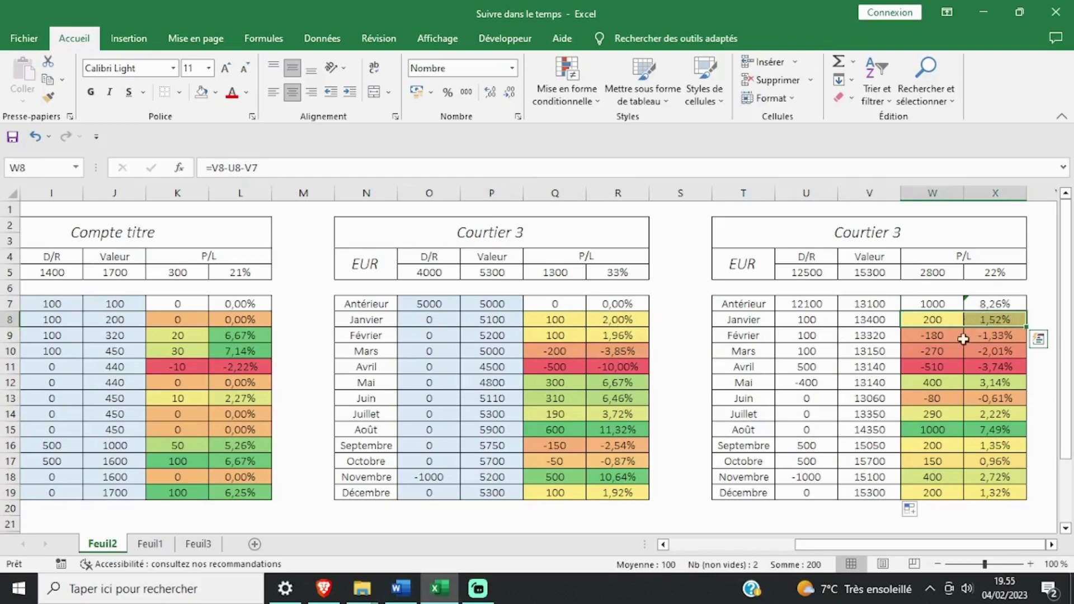
pyautogui.click(947, 365)
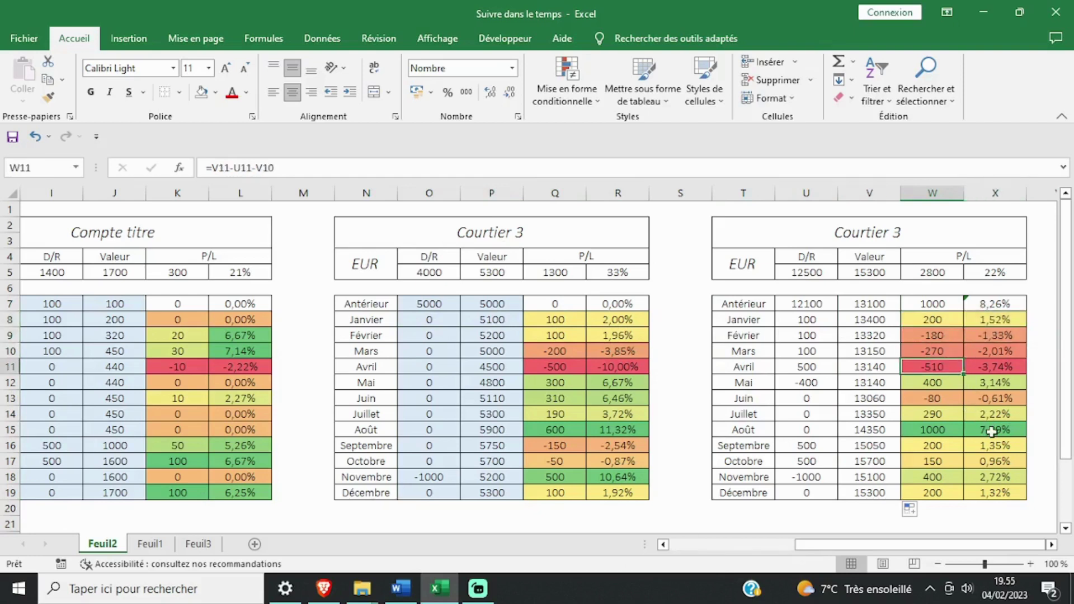
pyautogui.moveTo(992, 431); pyautogui.dragTo(946, 431)
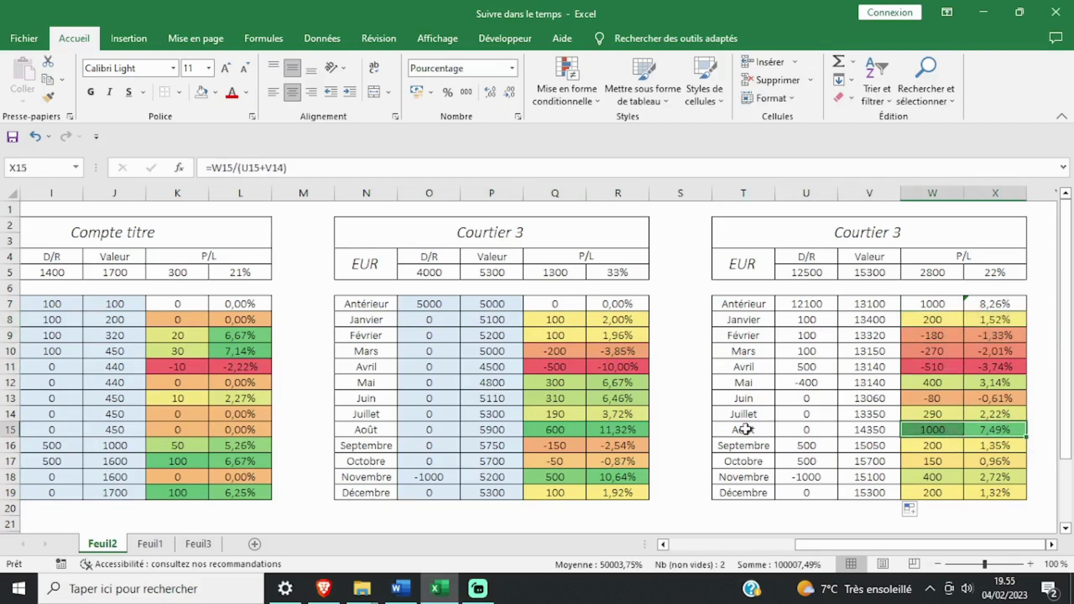
pyautogui.moveTo(836, 545); pyautogui.dragTo(790, 543)
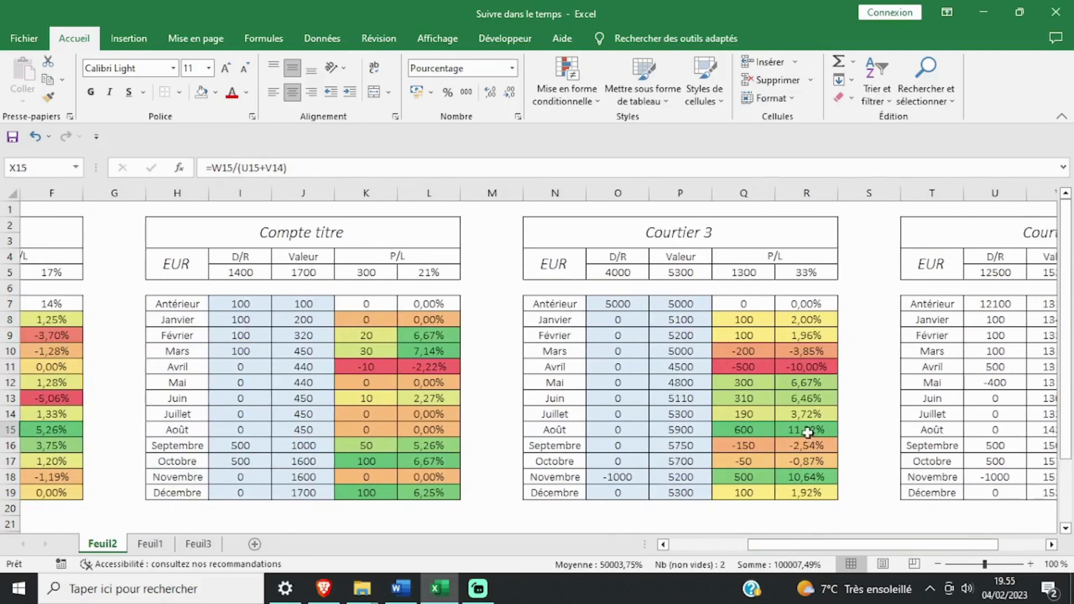
pyautogui.moveTo(807, 433); pyautogui.dragTo(754, 430)
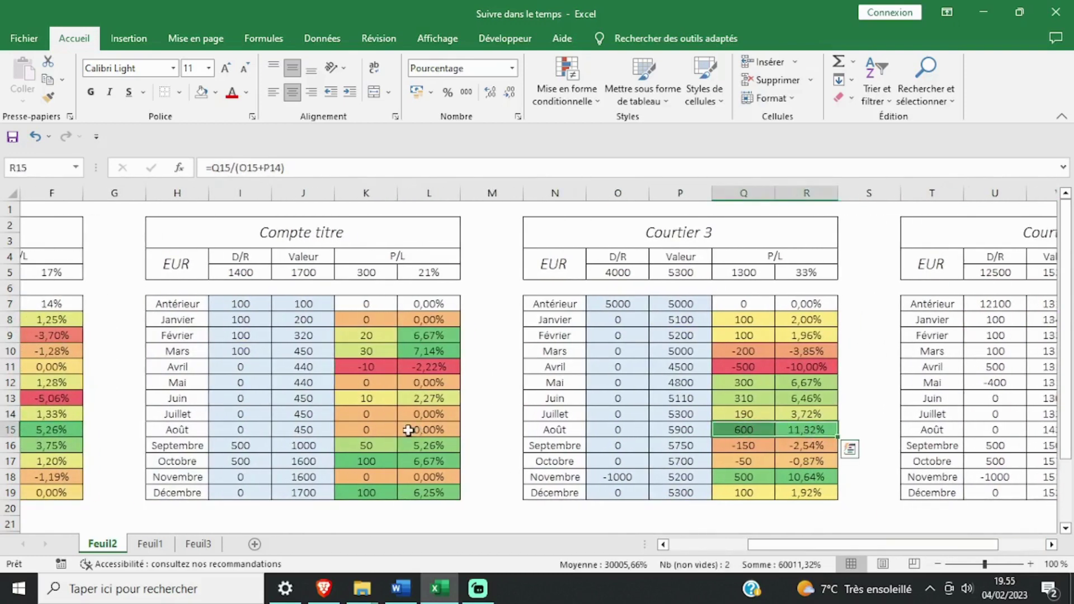
pyautogui.moveTo(417, 430); pyautogui.dragTo(341, 430)
pyautogui.moveTo(816, 546); pyautogui.dragTo(696, 545)
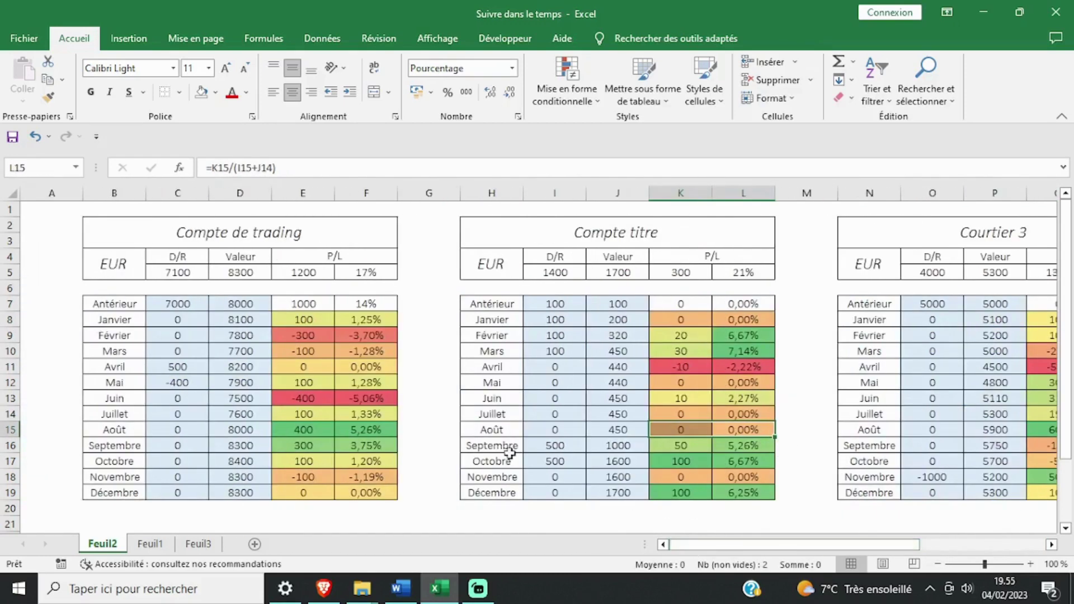
pyautogui.moveTo(349, 429); pyautogui.dragTo(305, 429)
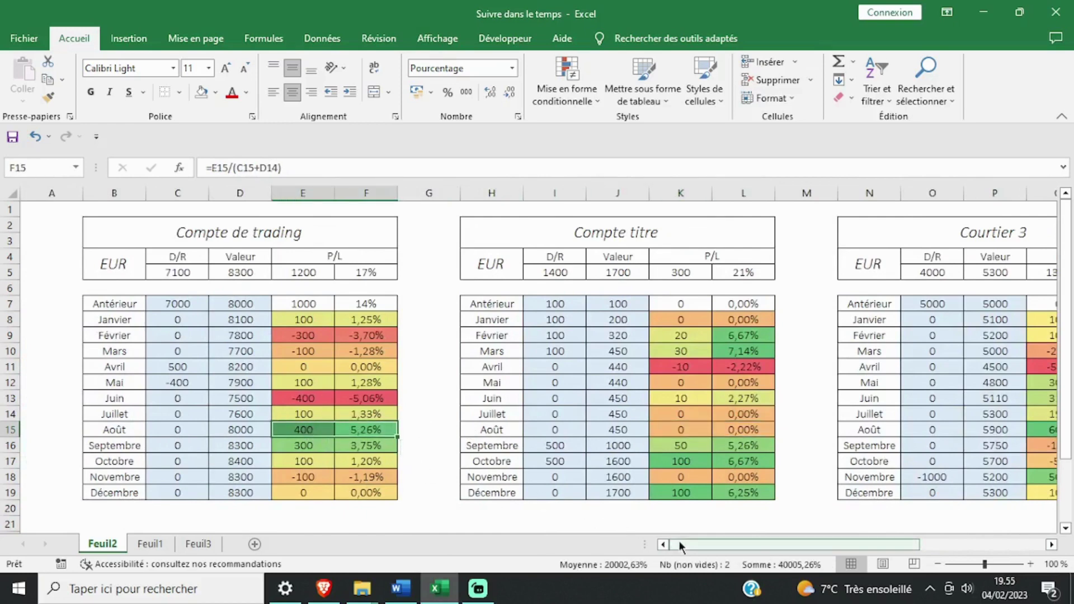
pyautogui.moveTo(679, 541); pyautogui.dragTo(802, 542)
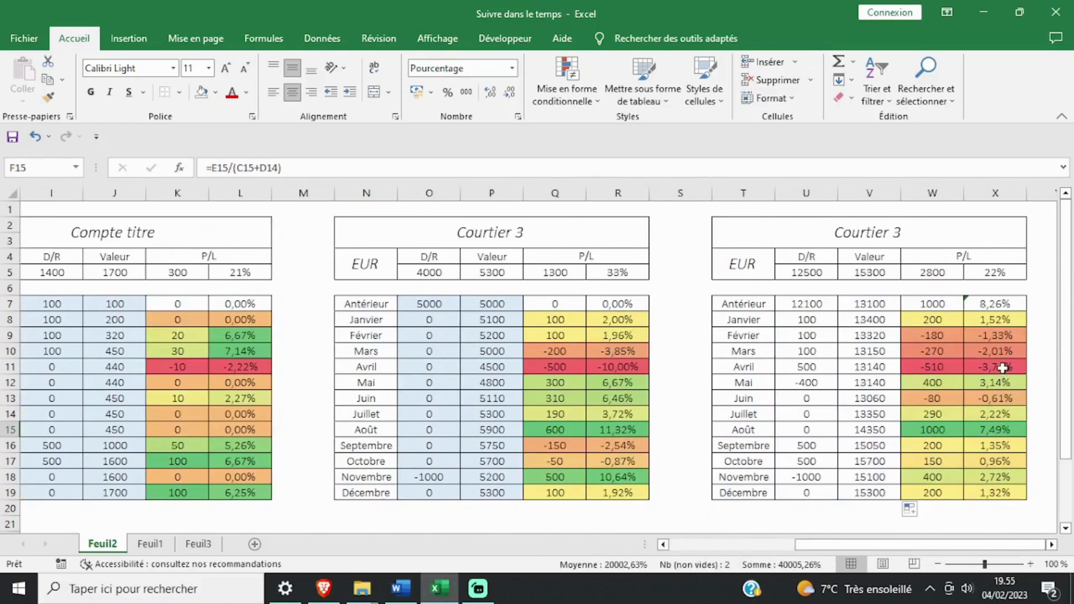
# Step: Compare the combined table's Avril P/L with the Avril P/L of Courtier 3, Compte titre and Compte de trading
pyautogui.moveTo(1002, 368); pyautogui.dragTo(947, 367)
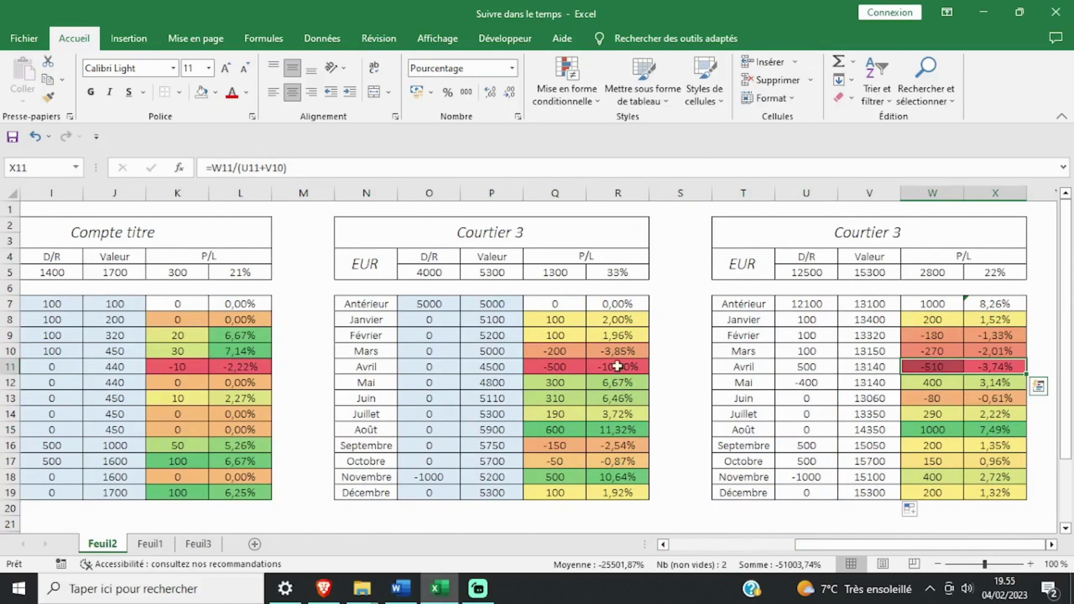
pyautogui.moveTo(563, 365); pyautogui.dragTo(615, 366)
pyautogui.hotkey('shift', 'Left')
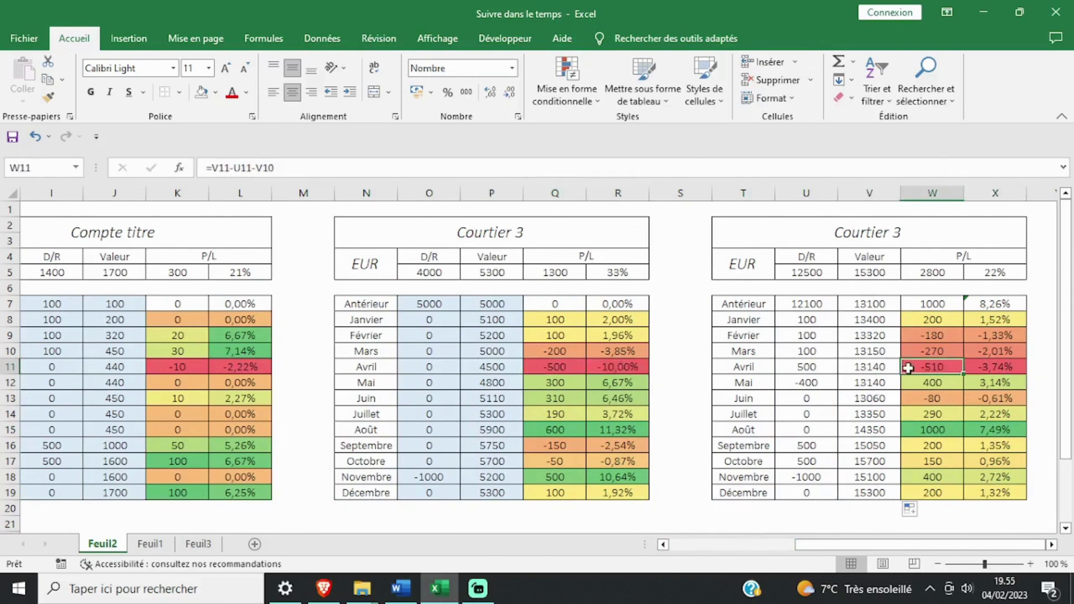
pyautogui.click(905, 363)
pyautogui.click(550, 363)
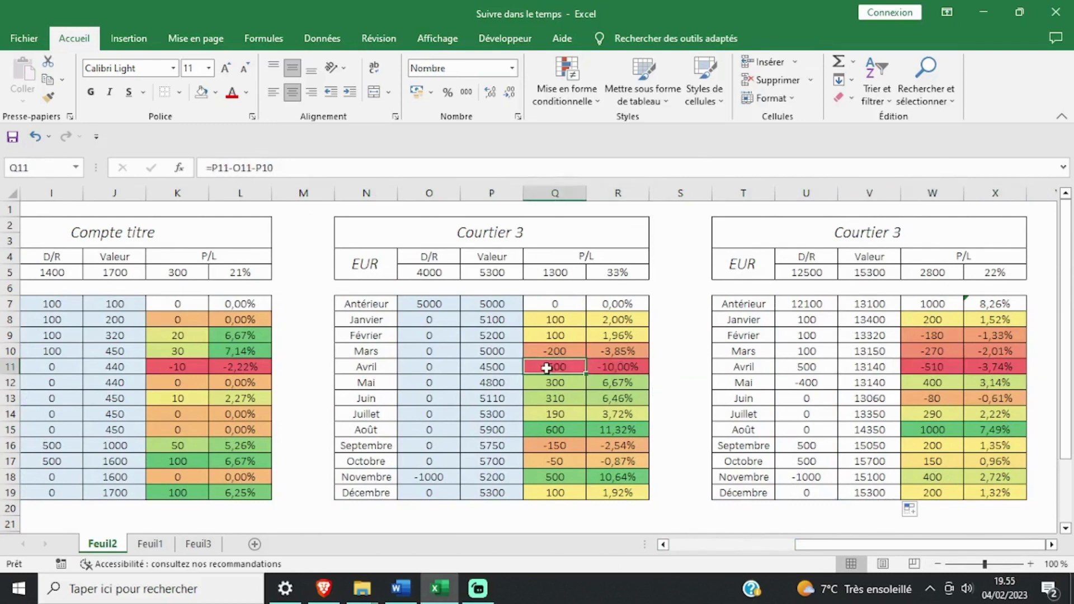
pyautogui.click(171, 370)
pyautogui.moveTo(861, 541); pyautogui.dragTo(736, 545)
pyautogui.click(303, 369)
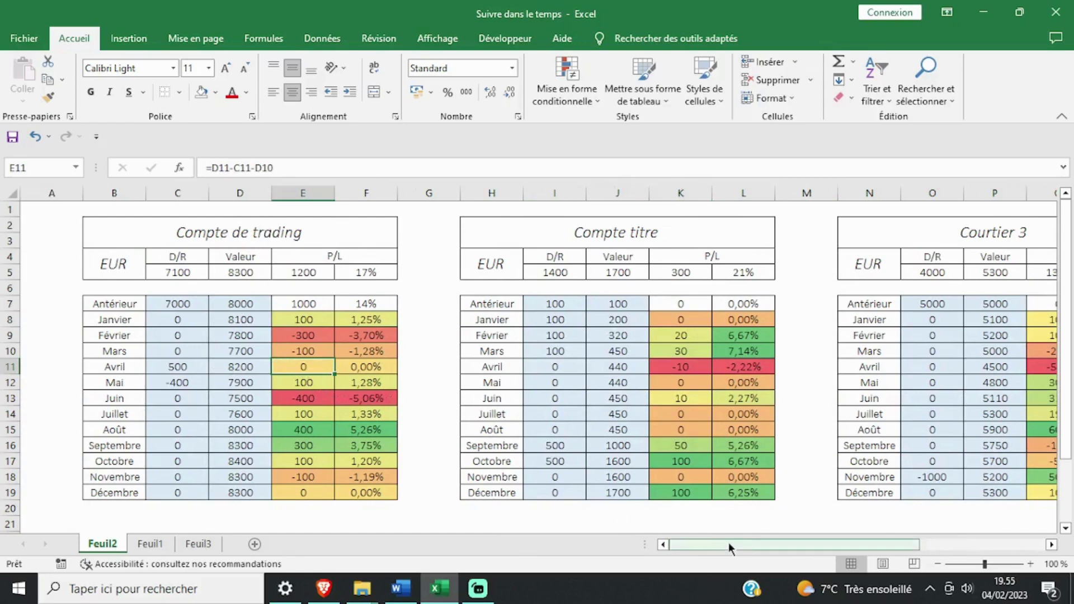
pyautogui.moveTo(727, 544); pyautogui.dragTo(852, 544)
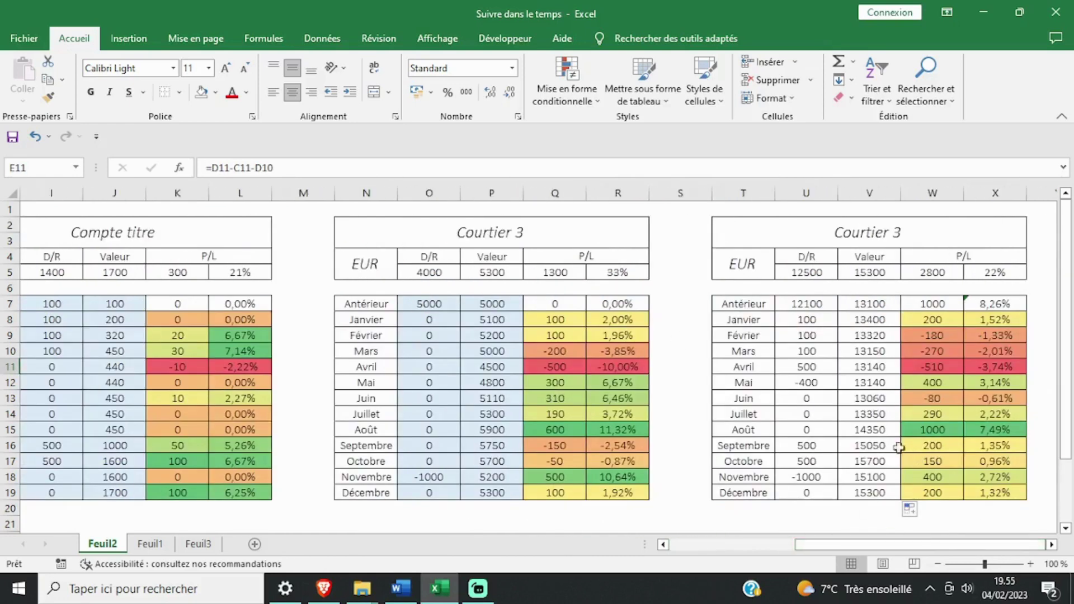
# Step: Retitle the combined table in T2 as "Total des investissements"
pyautogui.click(864, 238)
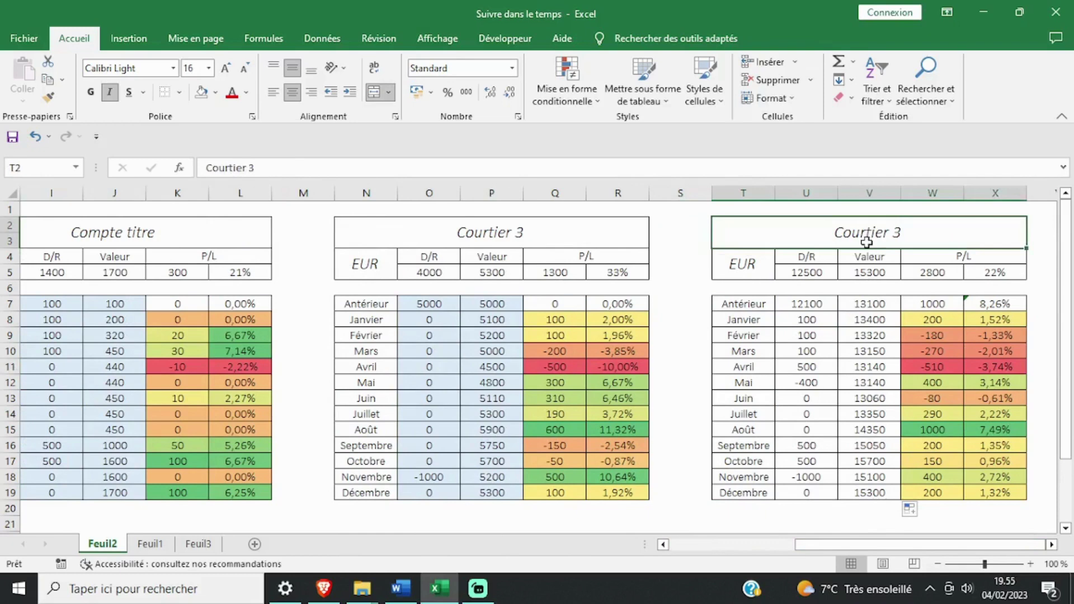
pyautogui.write('Tot')
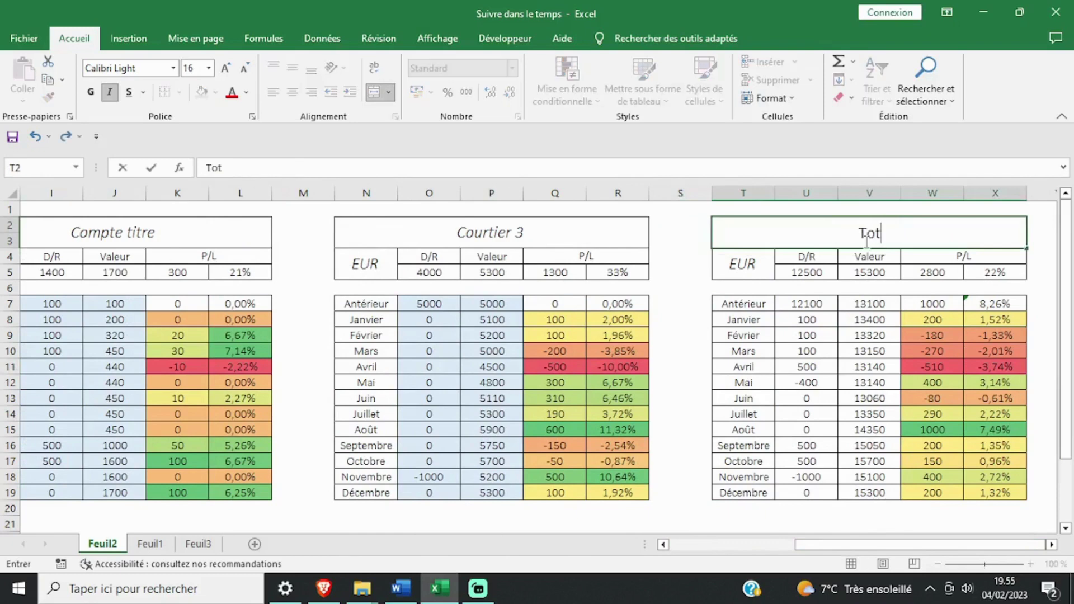
pyautogui.write('al des investissements')
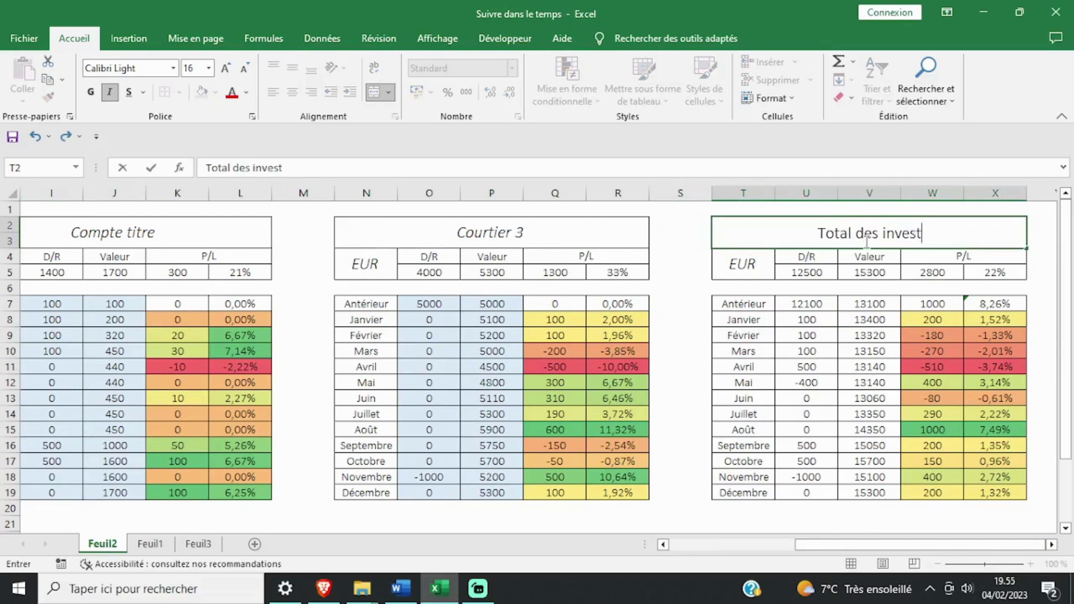
pyautogui.press('Return')
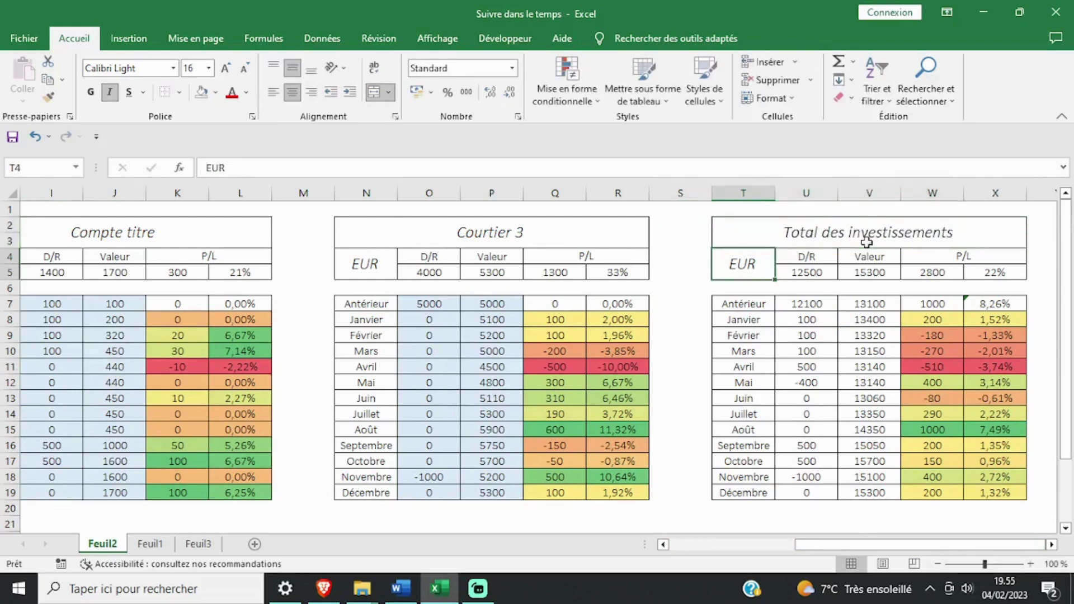
# Step: Review the Total des investissements table and check the currency cells of the individual account tables
pyautogui.moveTo(865, 240); pyautogui.dragTo(888, 462)
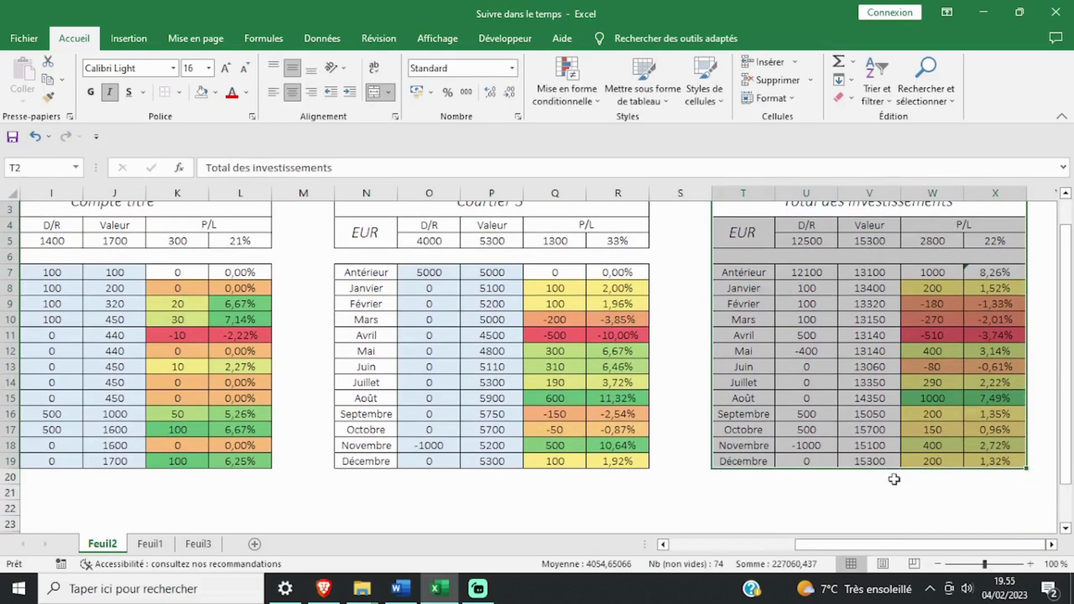
pyautogui.moveTo(823, 545)
pyautogui.mouseDown()
pyautogui.moveTo(723, 543)
pyautogui.moveTo(840, 546)
pyautogui.mouseUp()
pyautogui.scroll(1, 722, 532)
pyautogui.click(741, 381)
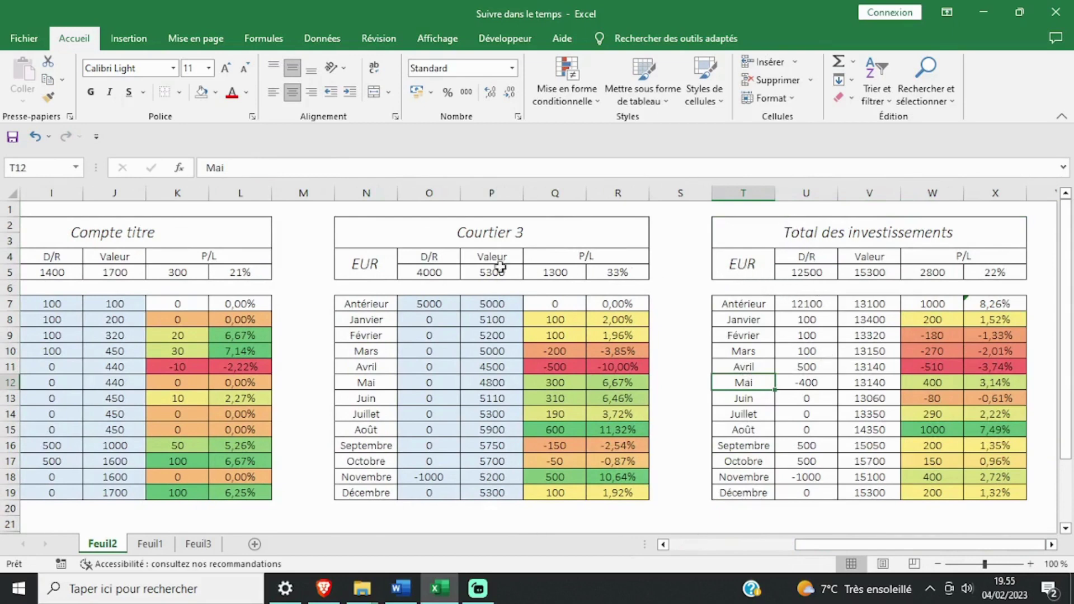
pyautogui.moveTo(778, 233); pyautogui.dragTo(811, 493)
pyautogui.click(785, 328)
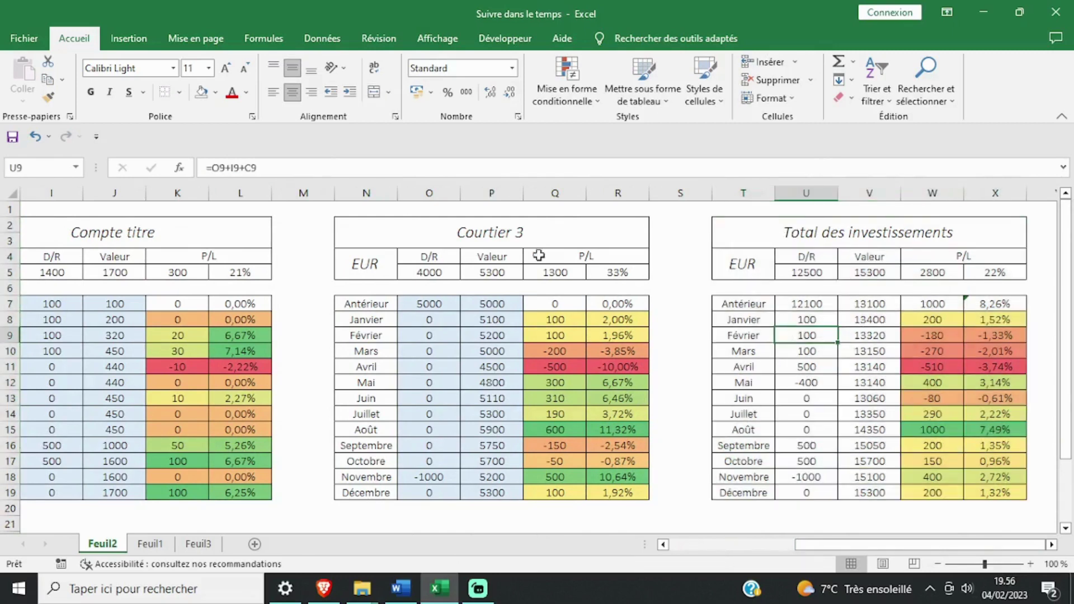
pyautogui.click(349, 266)
pyautogui.moveTo(834, 543); pyautogui.dragTo(709, 543)
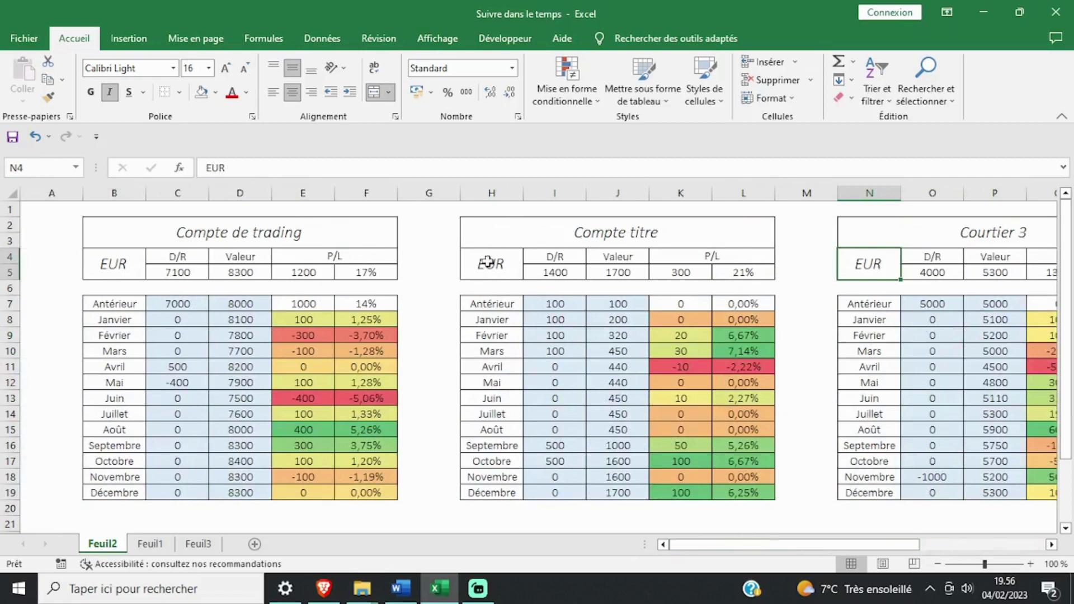
pyautogui.click(488, 261)
pyautogui.click(856, 260)
pyautogui.click(474, 258)
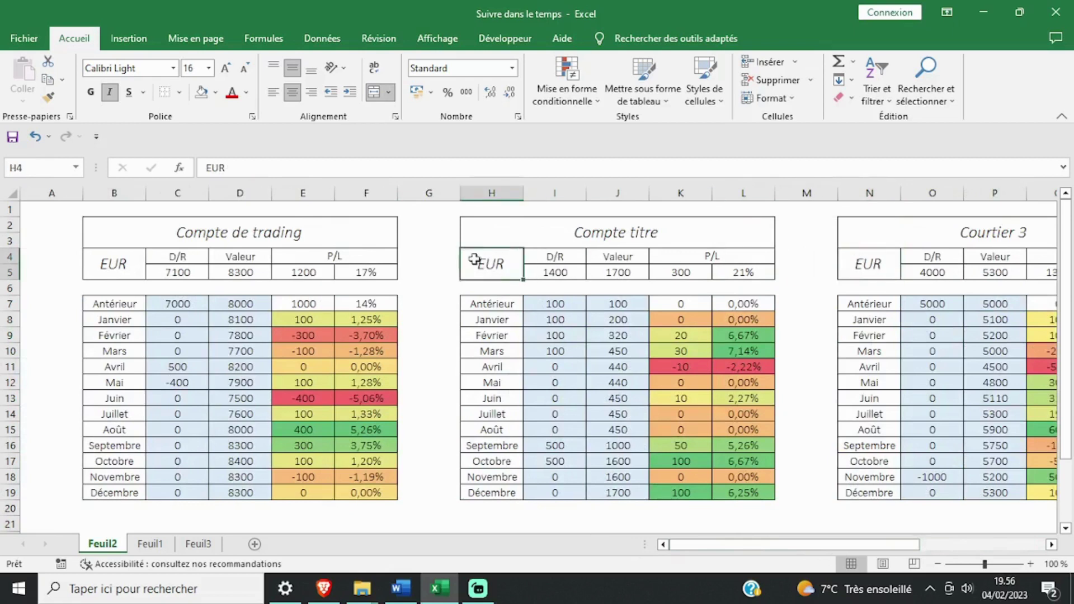
pyautogui.click(842, 260)
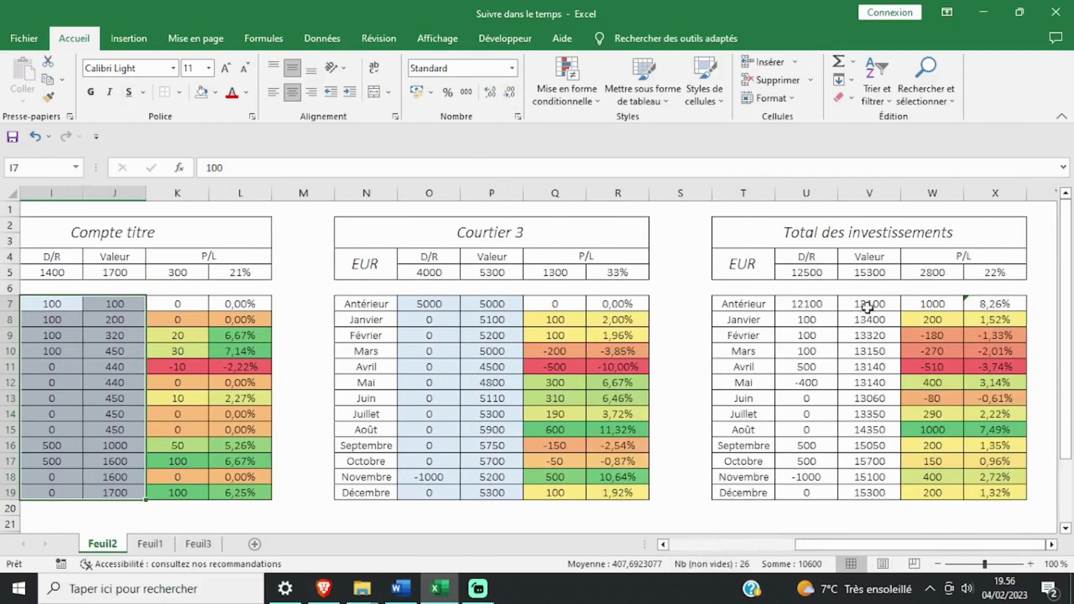
# Step: Try one decimal place on the total table's D/R and Valeur cells U7:V19 and restore whole numbers
pyautogui.moveTo(867, 307); pyautogui.dragTo(800, 493)
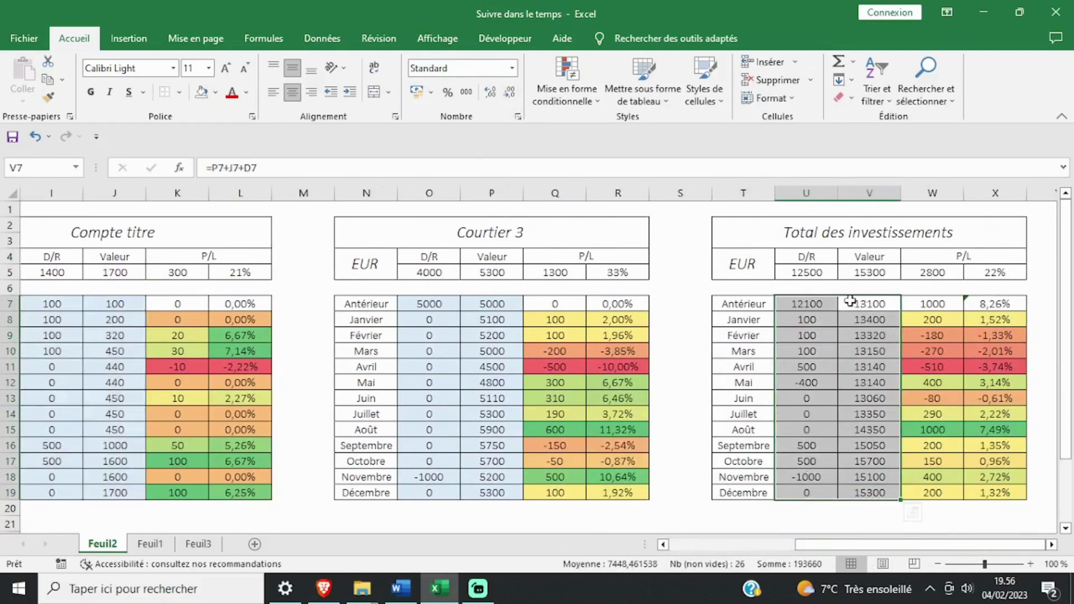
pyautogui.click(489, 92)
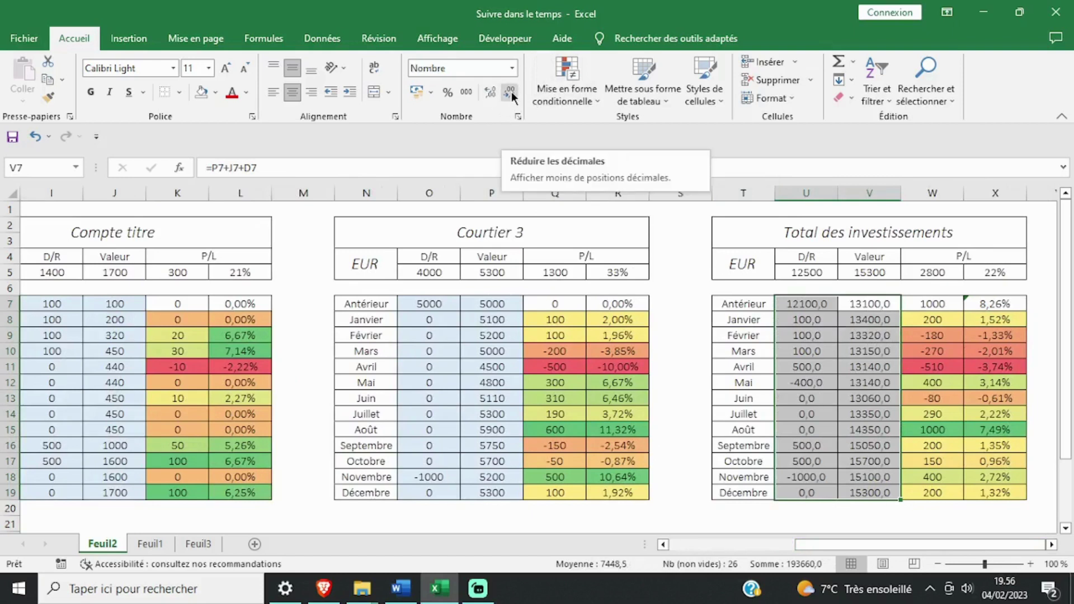
pyautogui.click(512, 92)
pyautogui.click(806, 335)
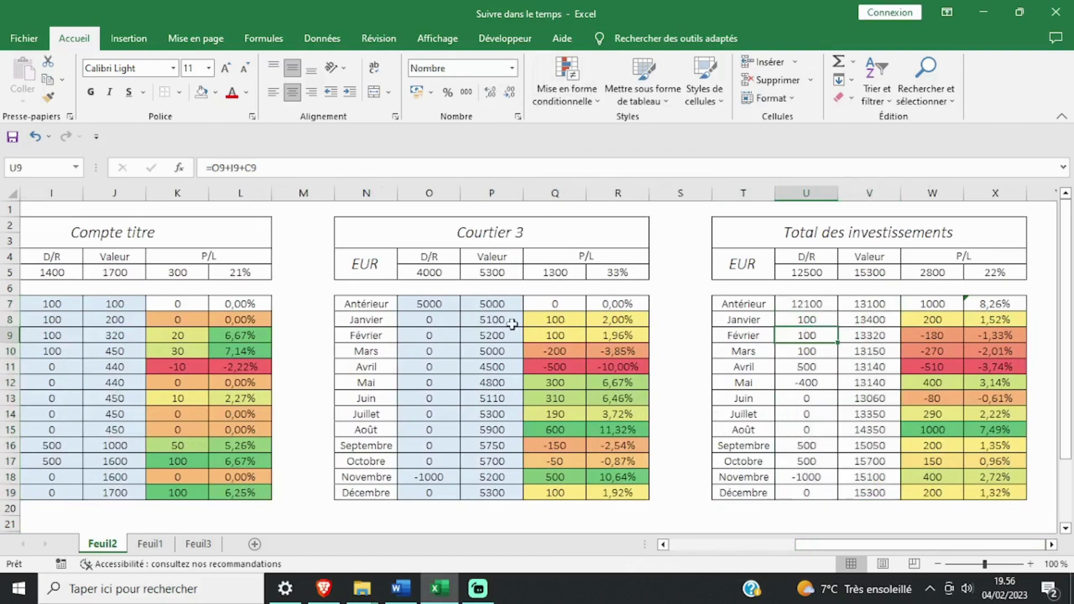
pyautogui.click(777, 353)
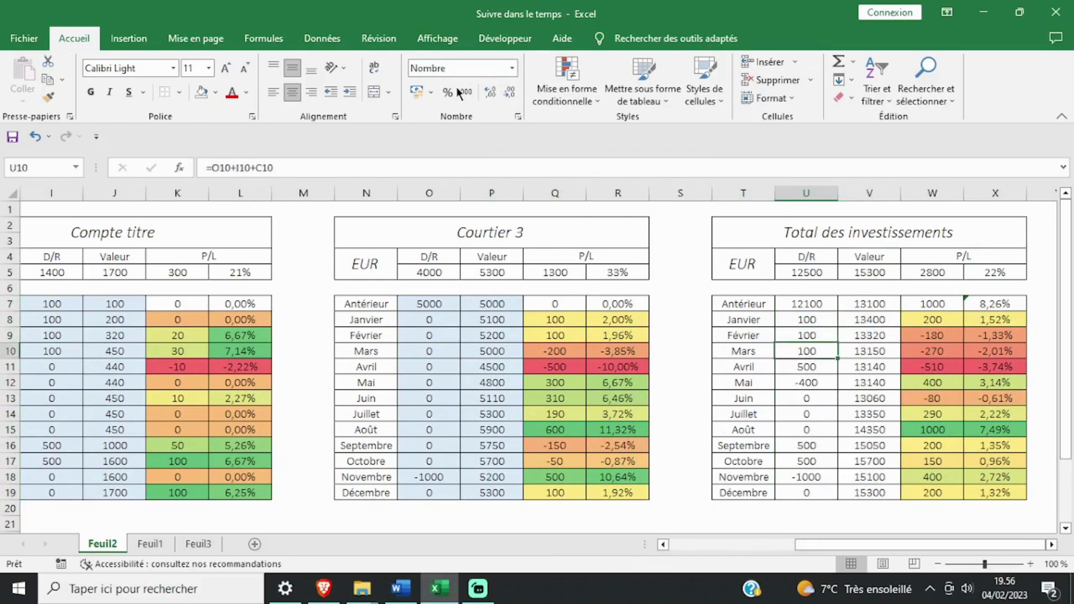
pyautogui.click(489, 91)
pyautogui.click(510, 91)
# Step: Try showing the total table's P/L percentages in X7:X19 without decimals and restore two decimal places
pyautogui.moveTo(998, 304); pyautogui.dragTo(1013, 493)
pyautogui.click(510, 91)
pyautogui.click(510, 92)
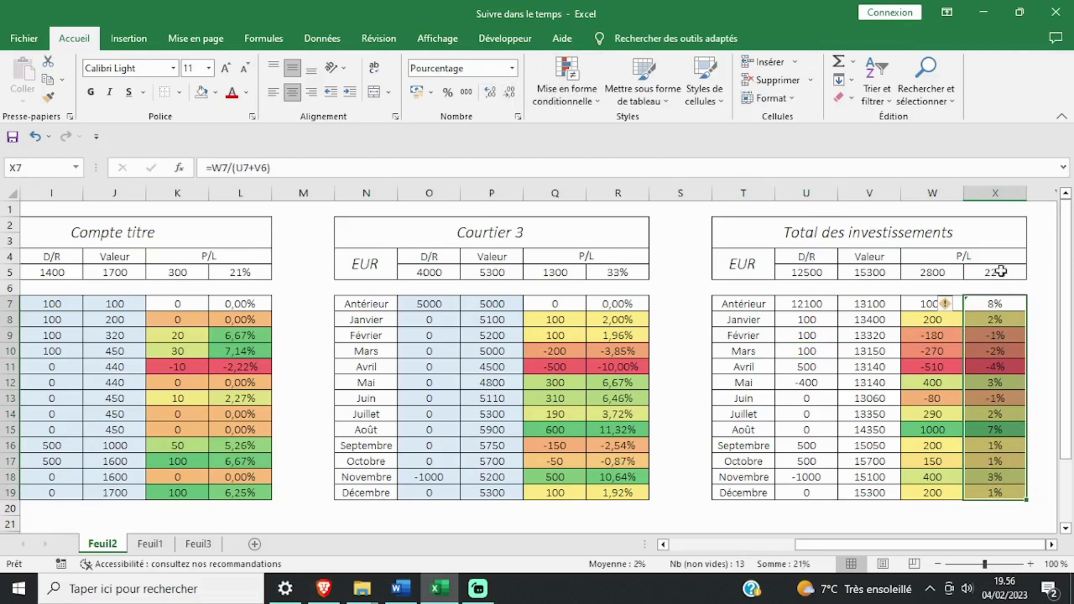
pyautogui.click(491, 89)
pyautogui.click(492, 89)
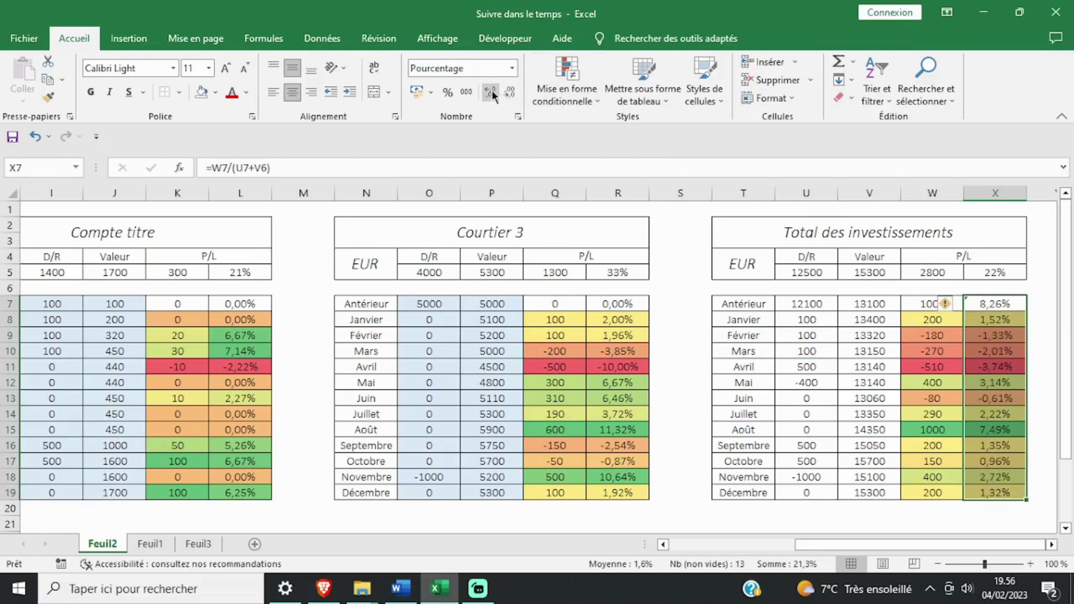